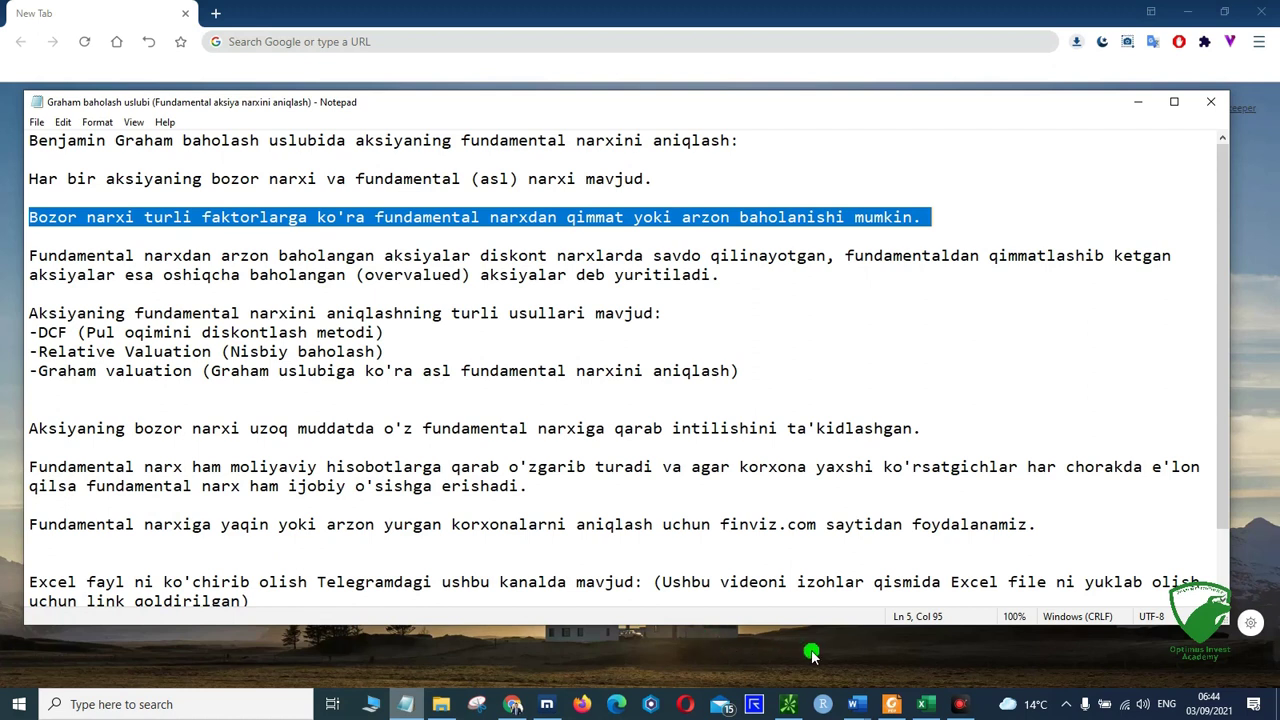
Switch to the Graham valuation workbook in Excel and examine the formula picture, the row 3 headings and the AutoNation row.
left_click(922, 704)
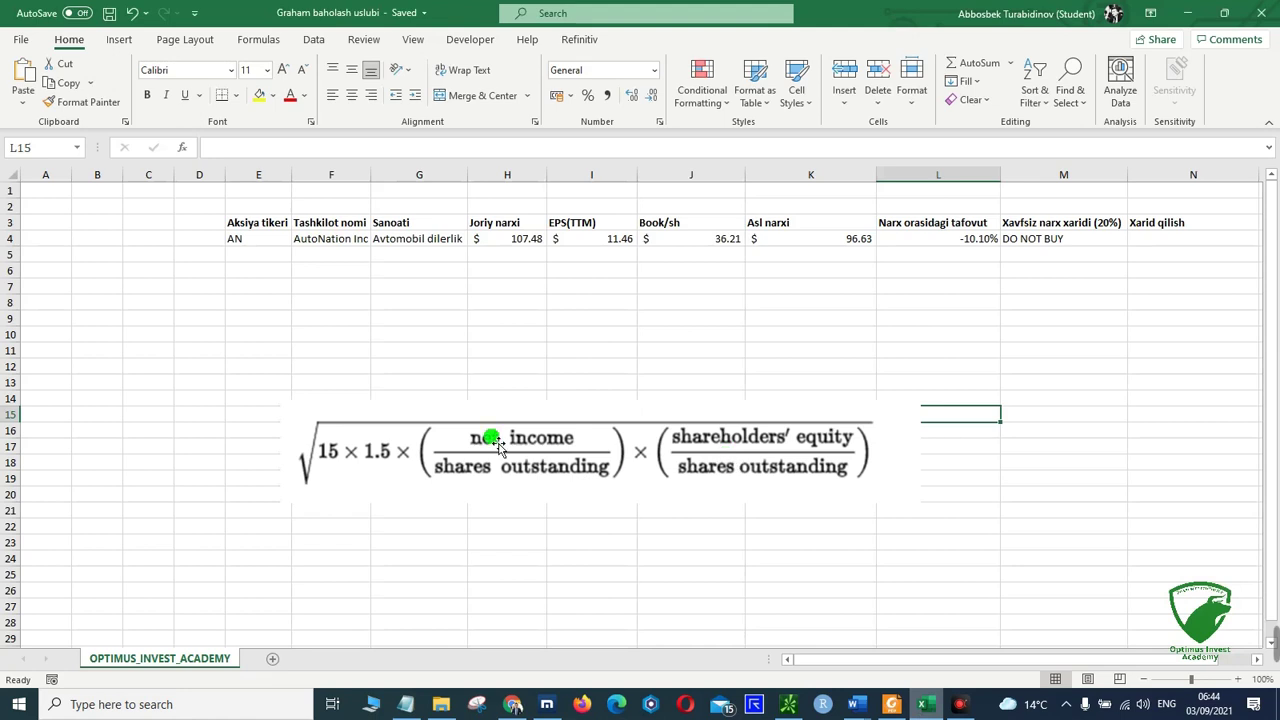
left_click(408, 455)
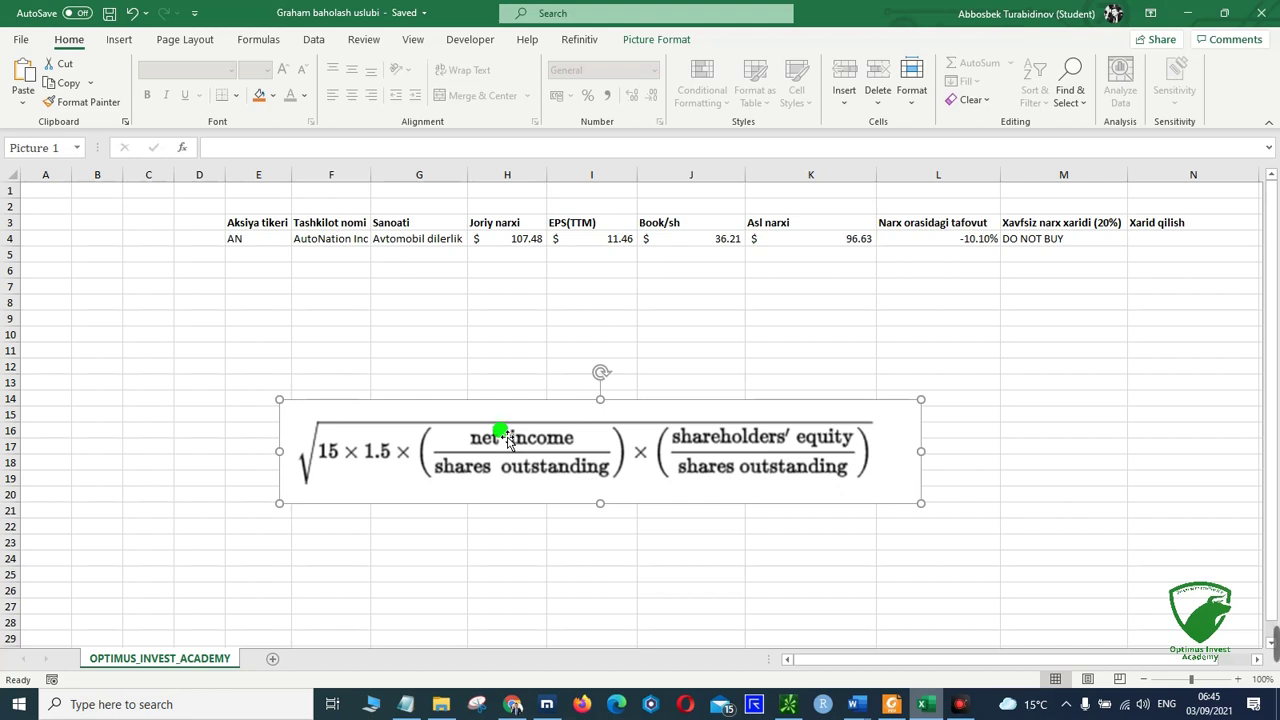
left_click(531, 336)
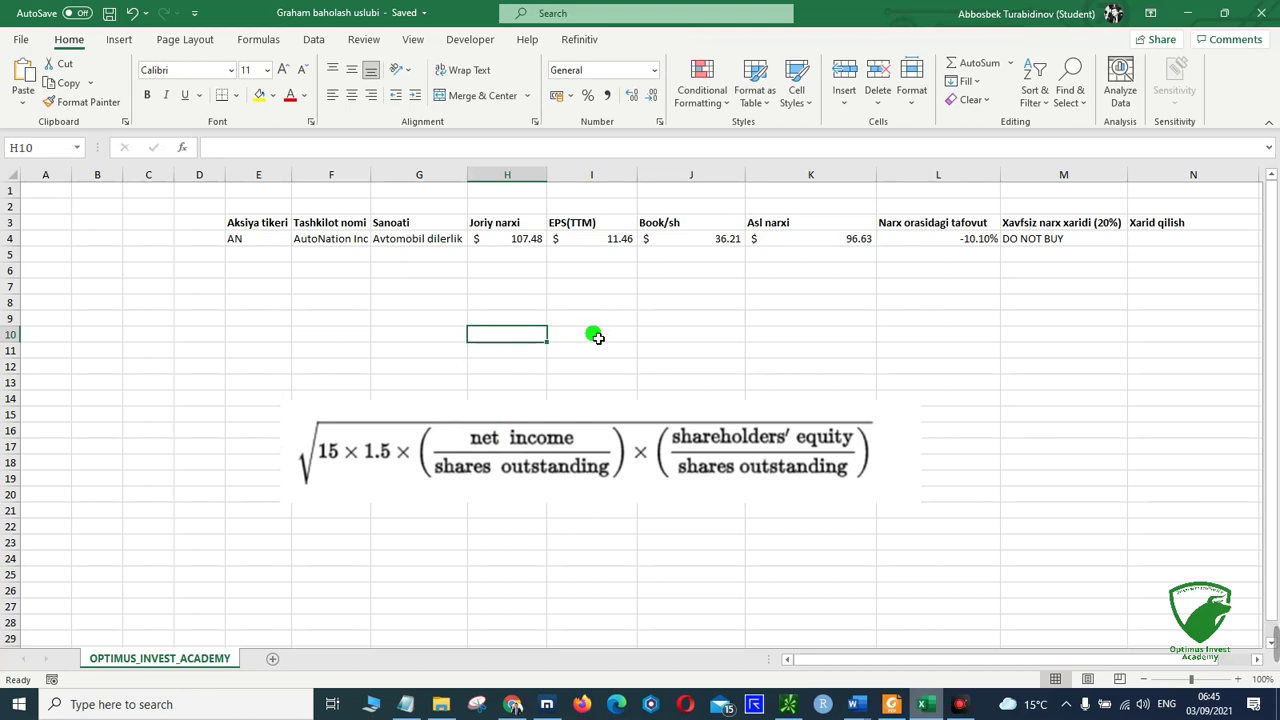
left_click(393, 441)
left_click(581, 528)
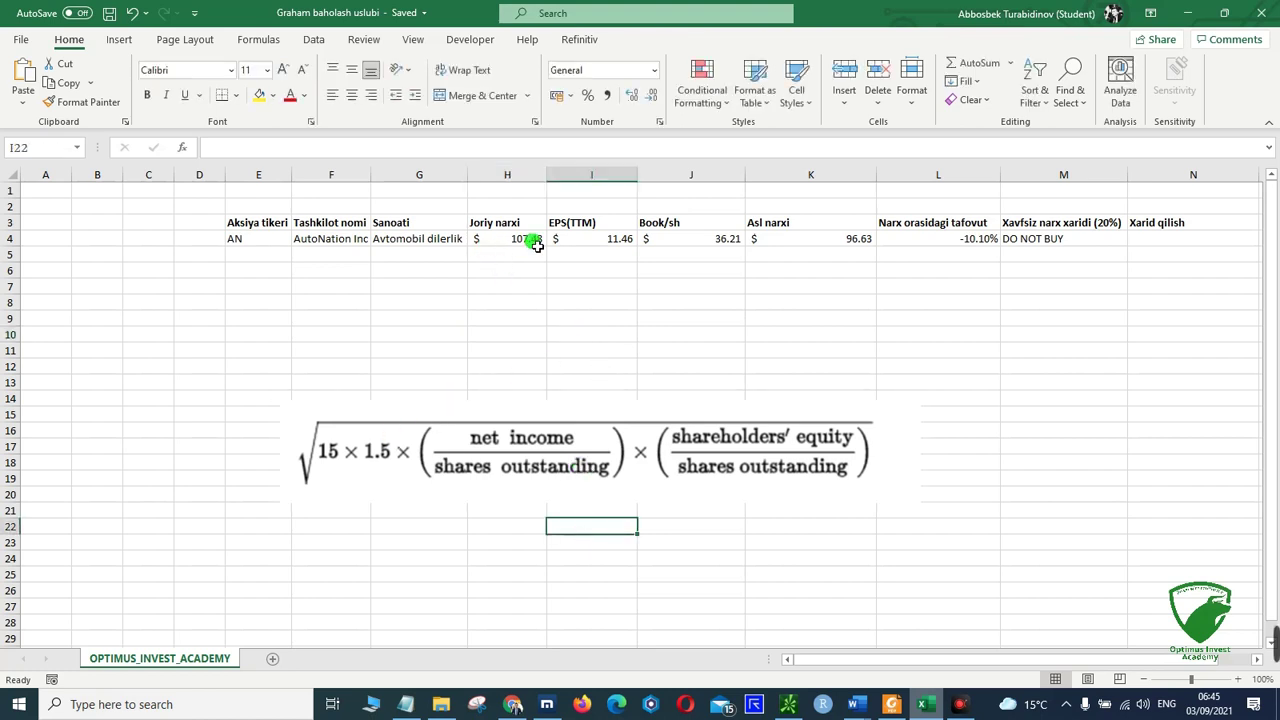
left_click(786, 243)
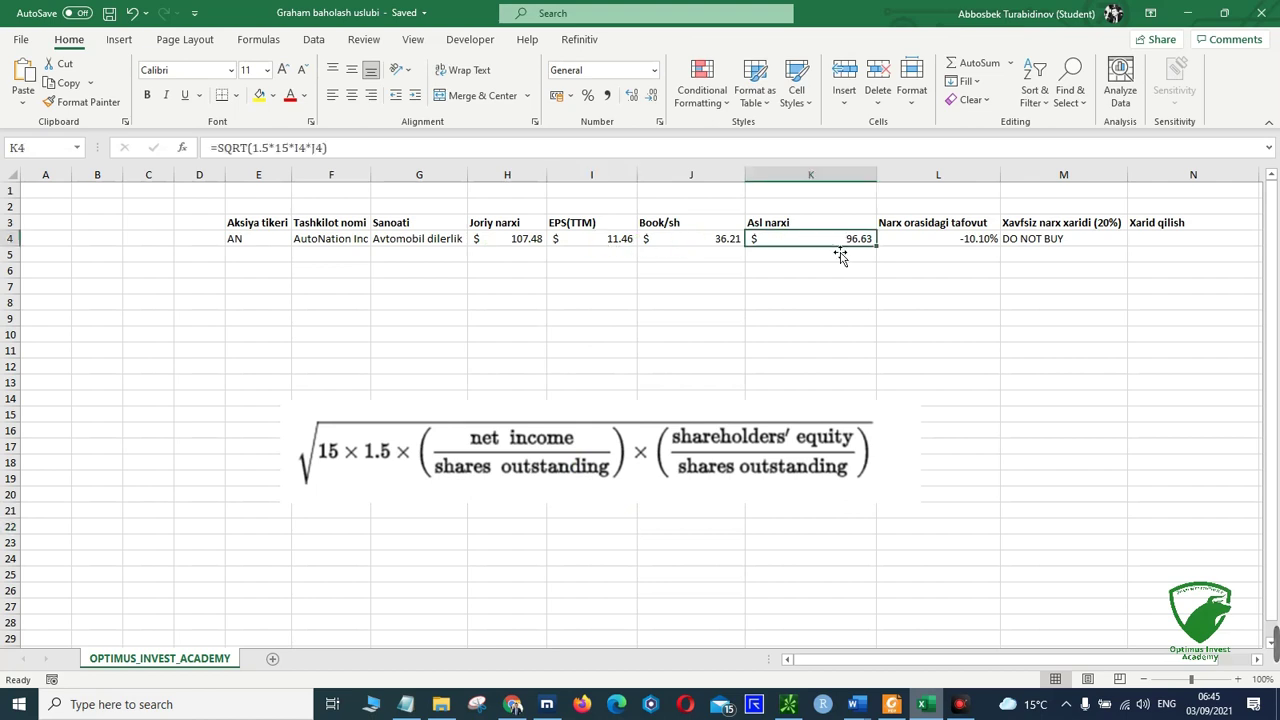
left_click(268, 258)
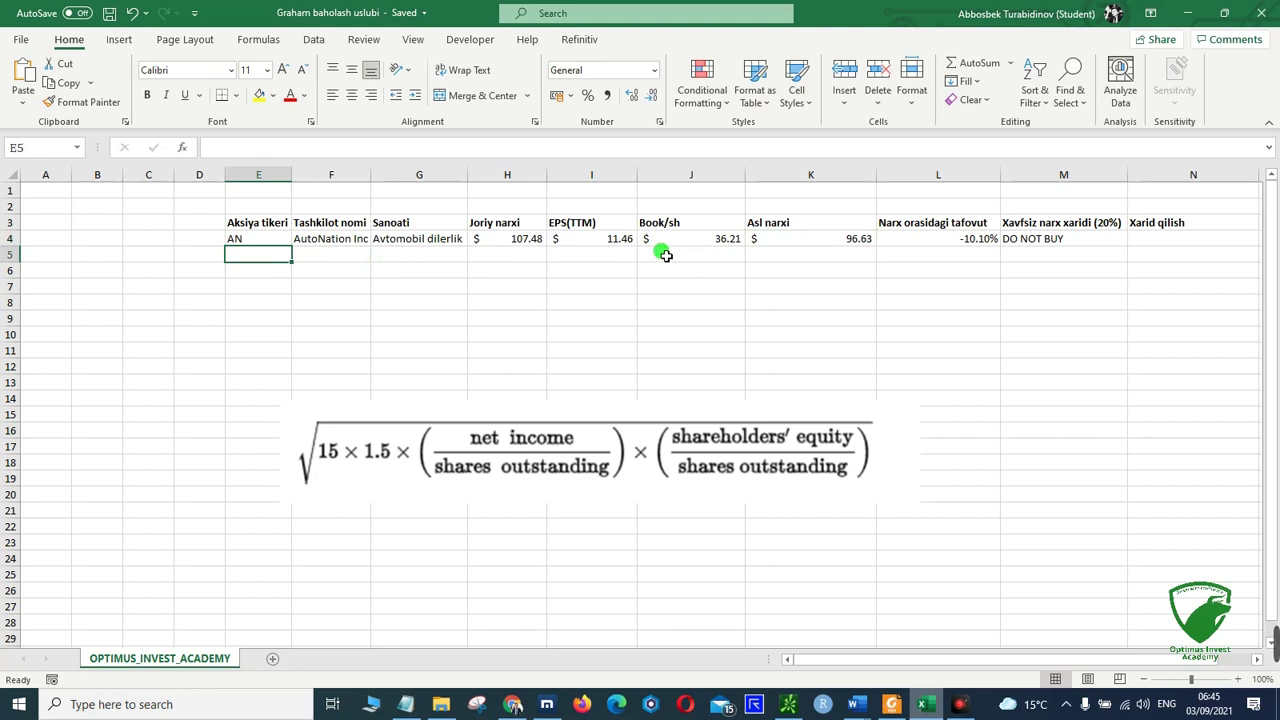
left_click_drag(483, 224, 685, 226)
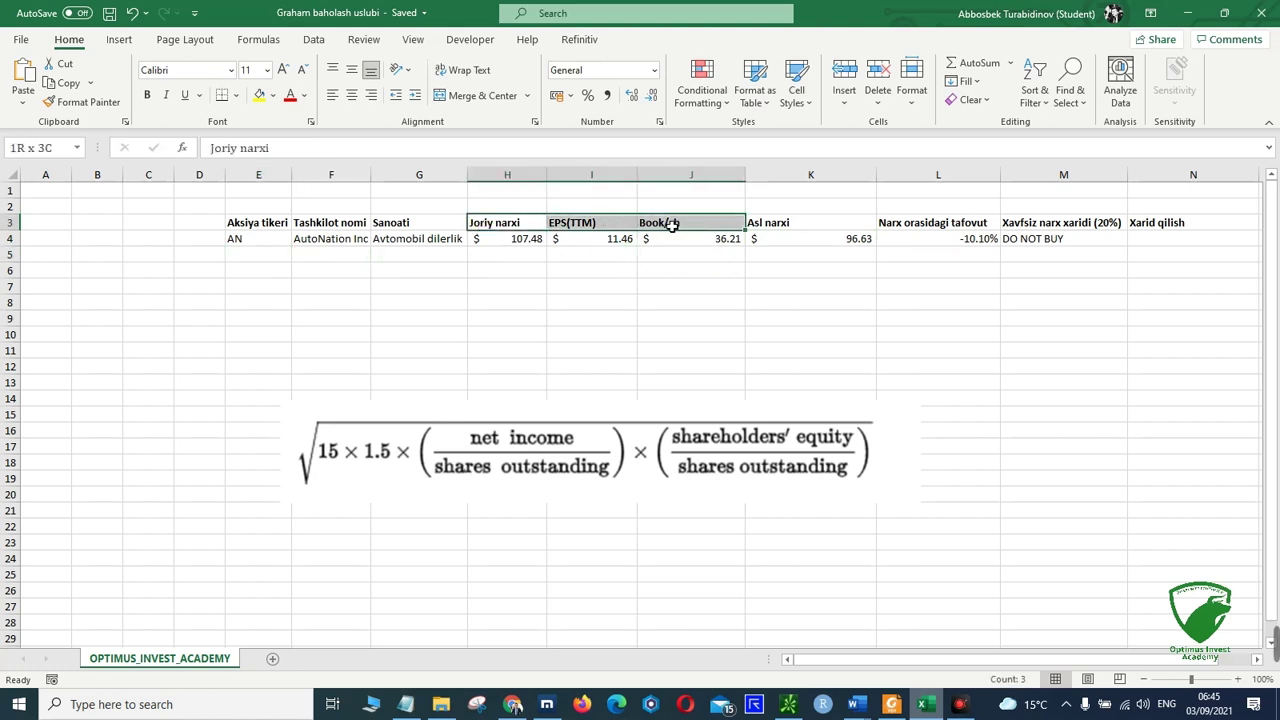
left_click(815, 262)
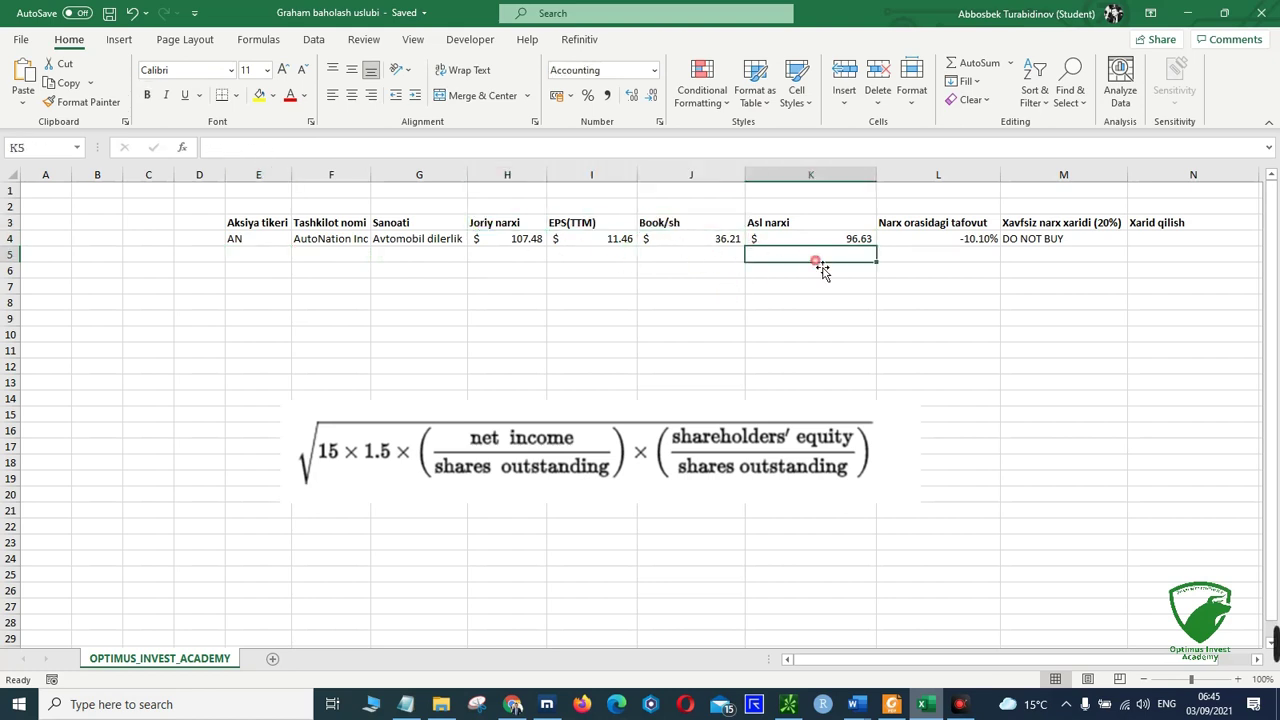
left_click(920, 264)
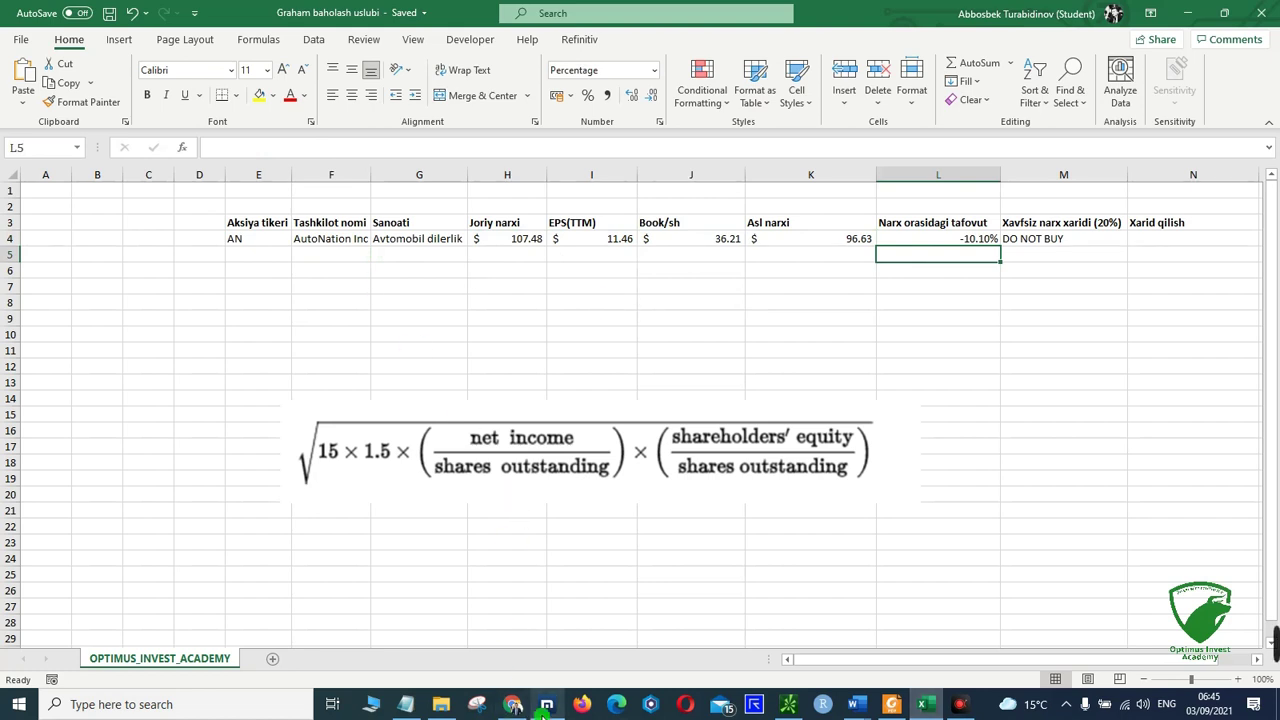
Switch to the Maxthon browser, go to finviz.com and open the stock screener.
left_click(547, 704)
left_click(300, 46)
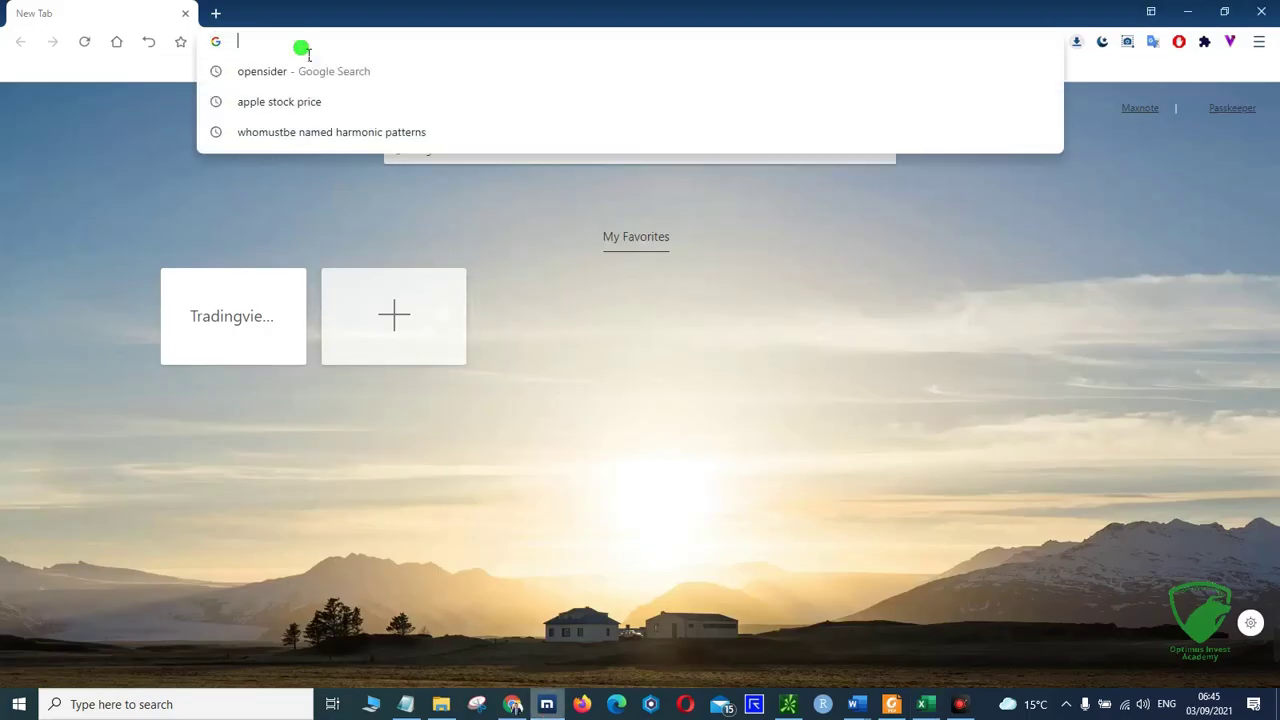
type("finviz.com")
key("Return")
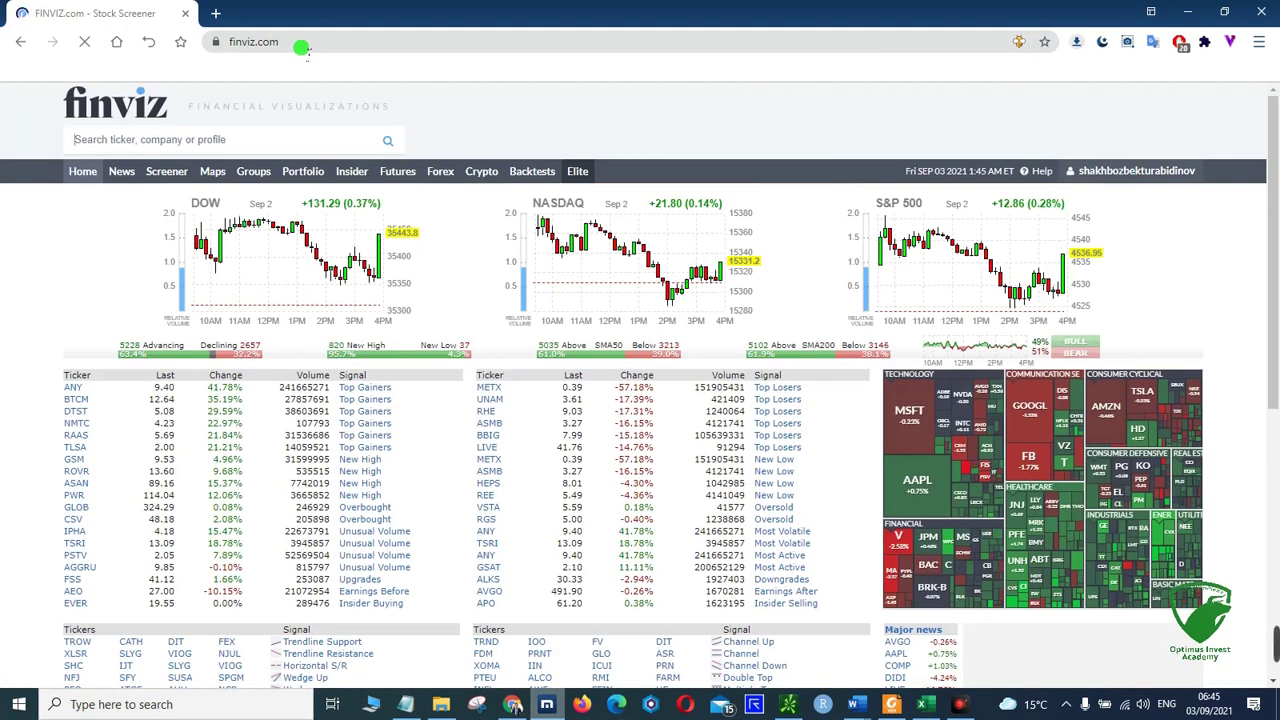
left_click(164, 180)
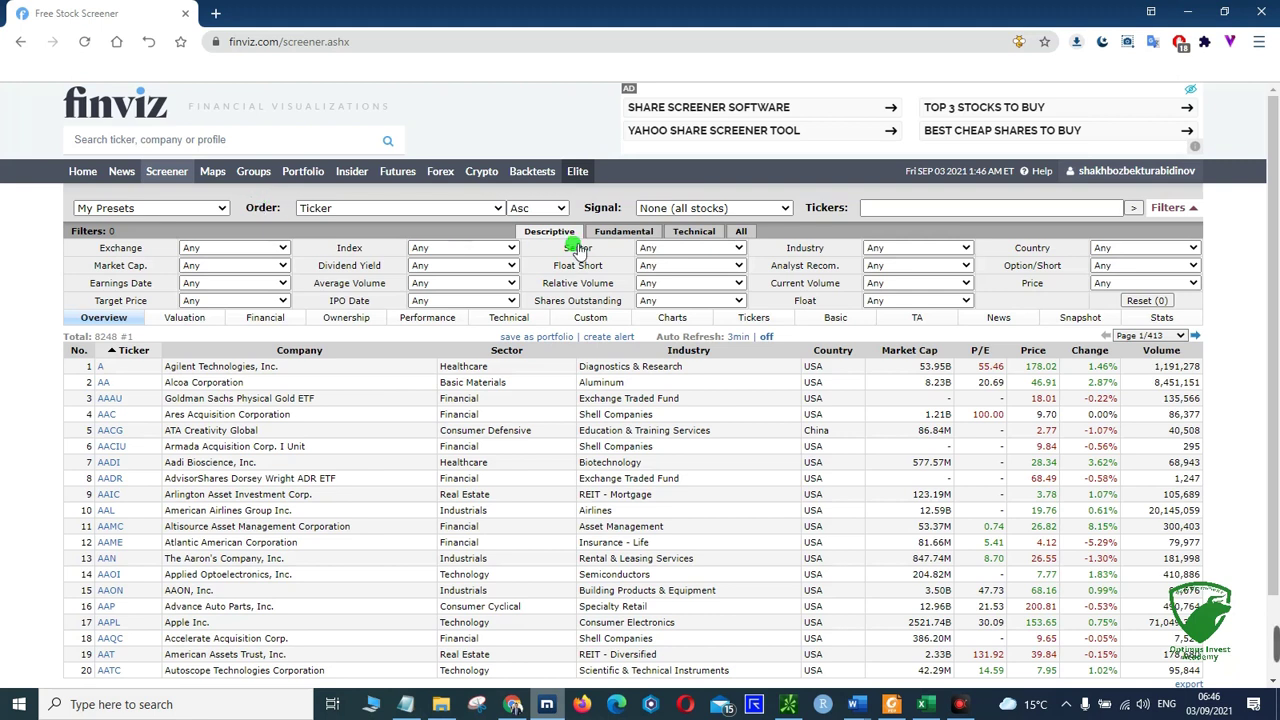
Filter the screener by fundamentals with P/E Under 10 and P/B Under 10, and look over the resulting stocks.
left_click(622, 233)
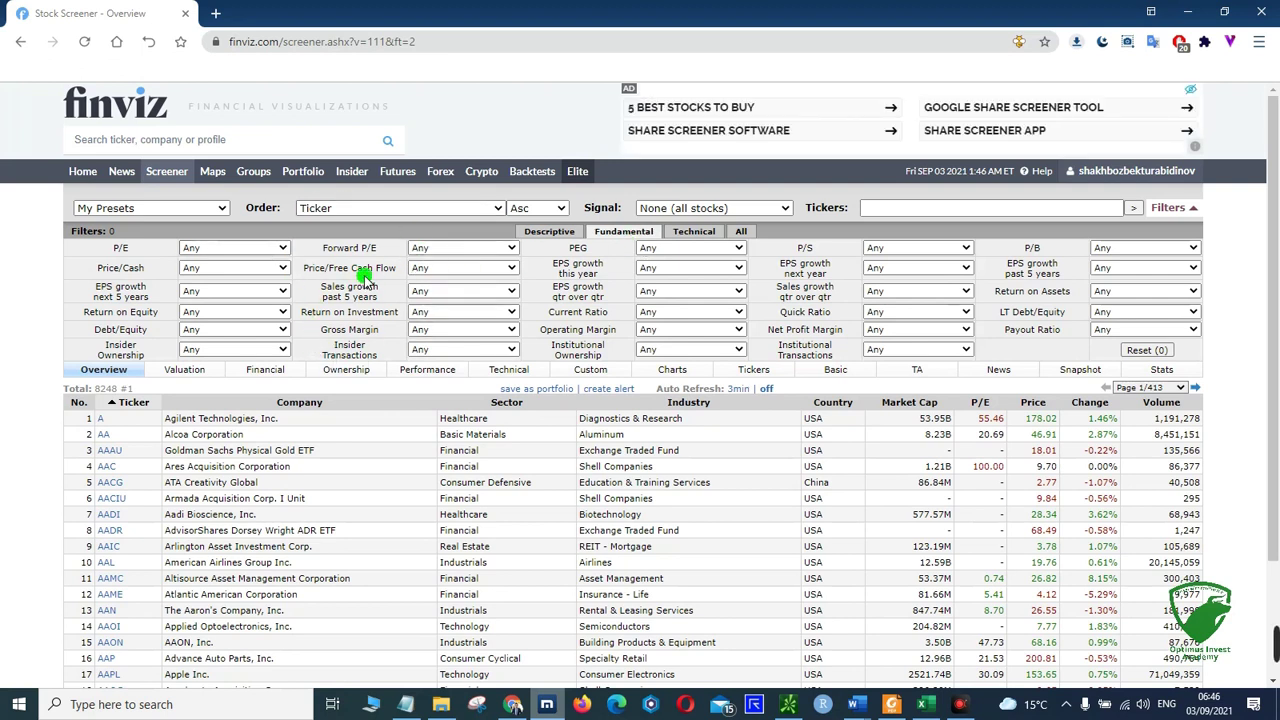
mouse_move(333, 268)
left_click(196, 250)
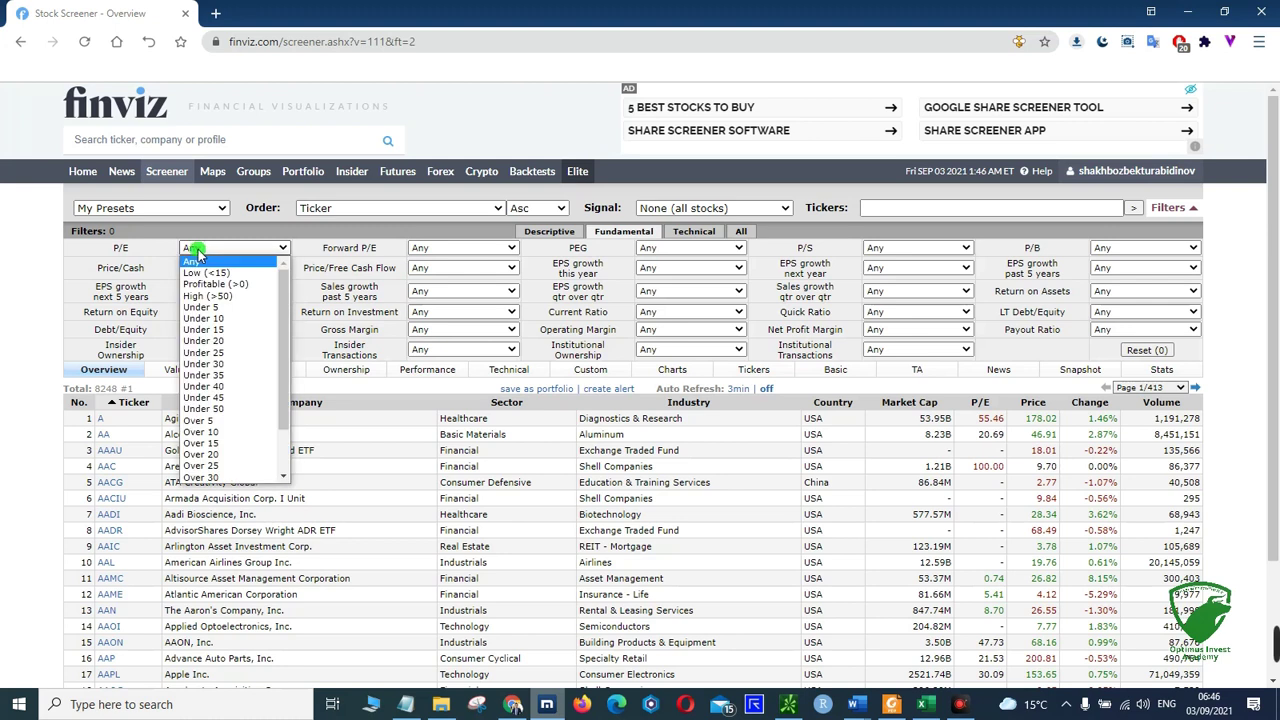
left_click(200, 318)
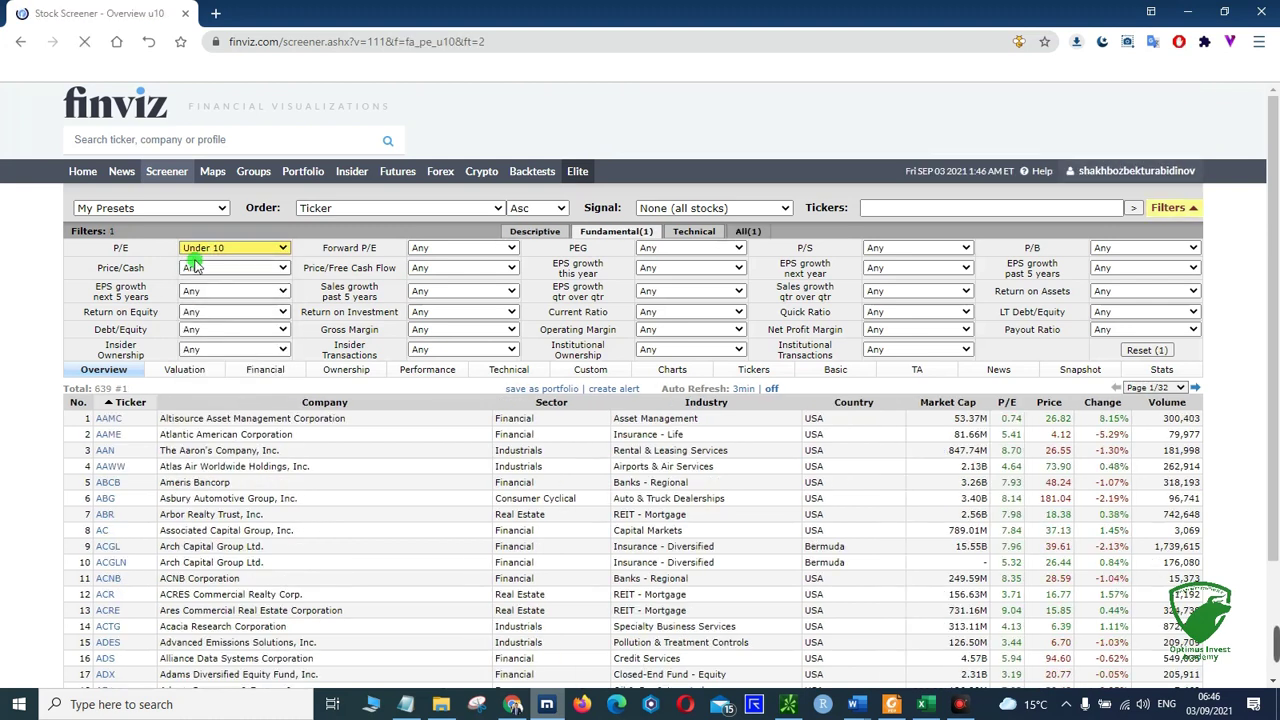
left_click(1105, 249)
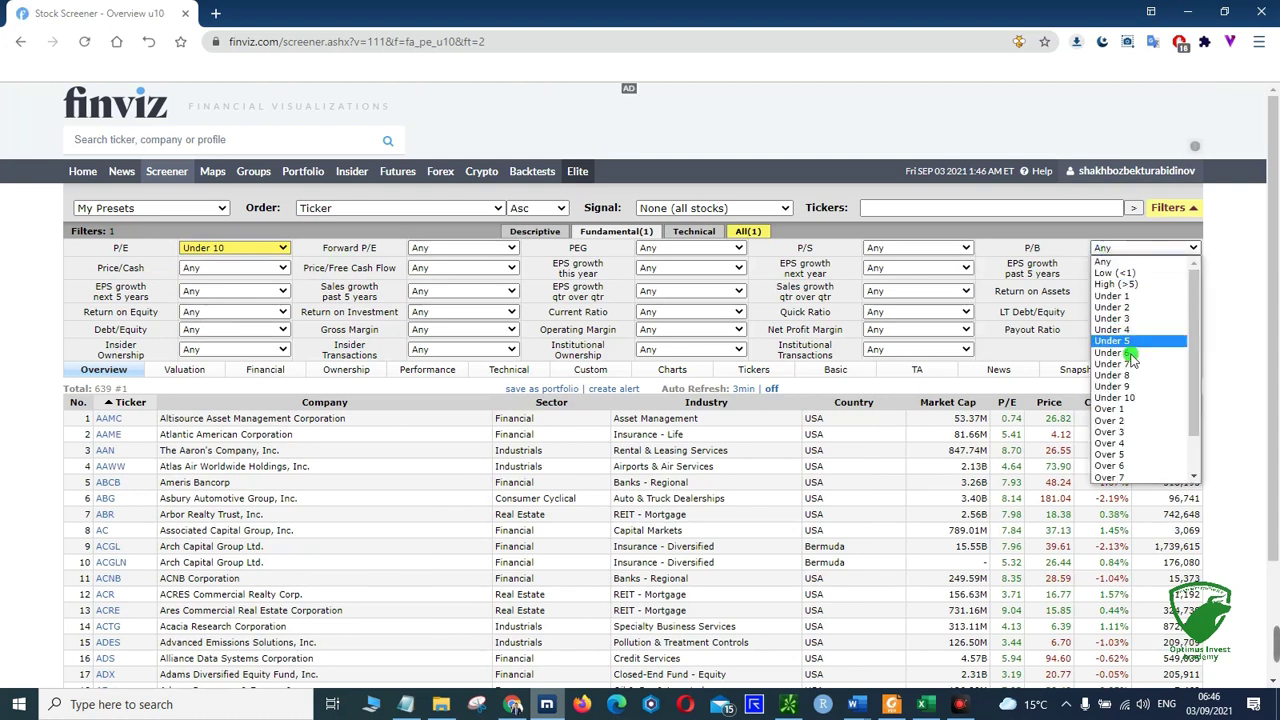
left_click(1115, 397)
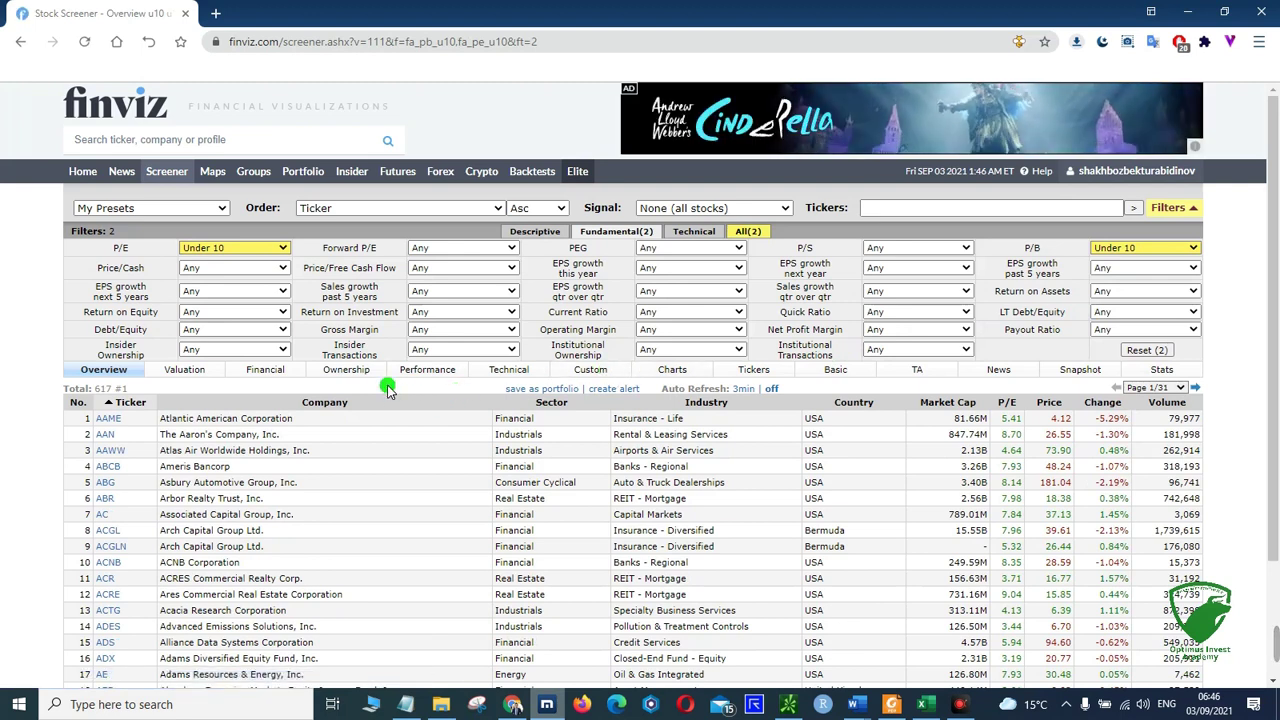
scroll(388, 390, "down", 2)
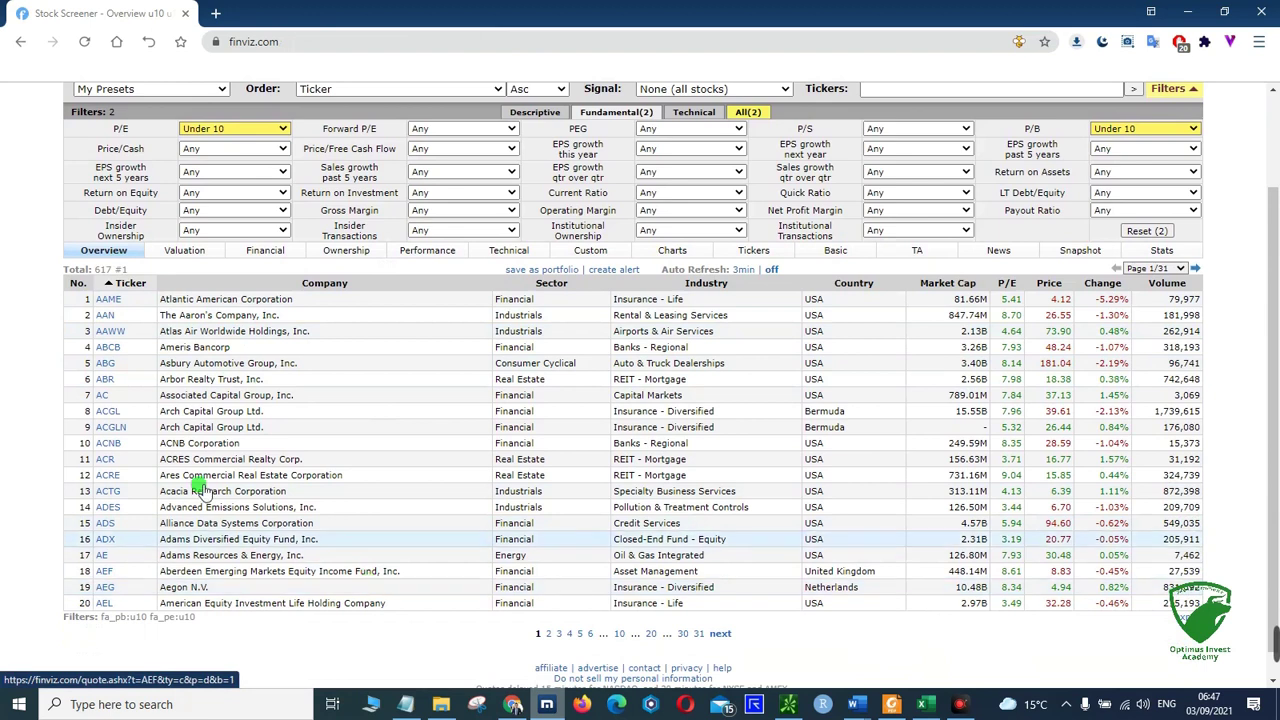
mouse_move(115, 306)
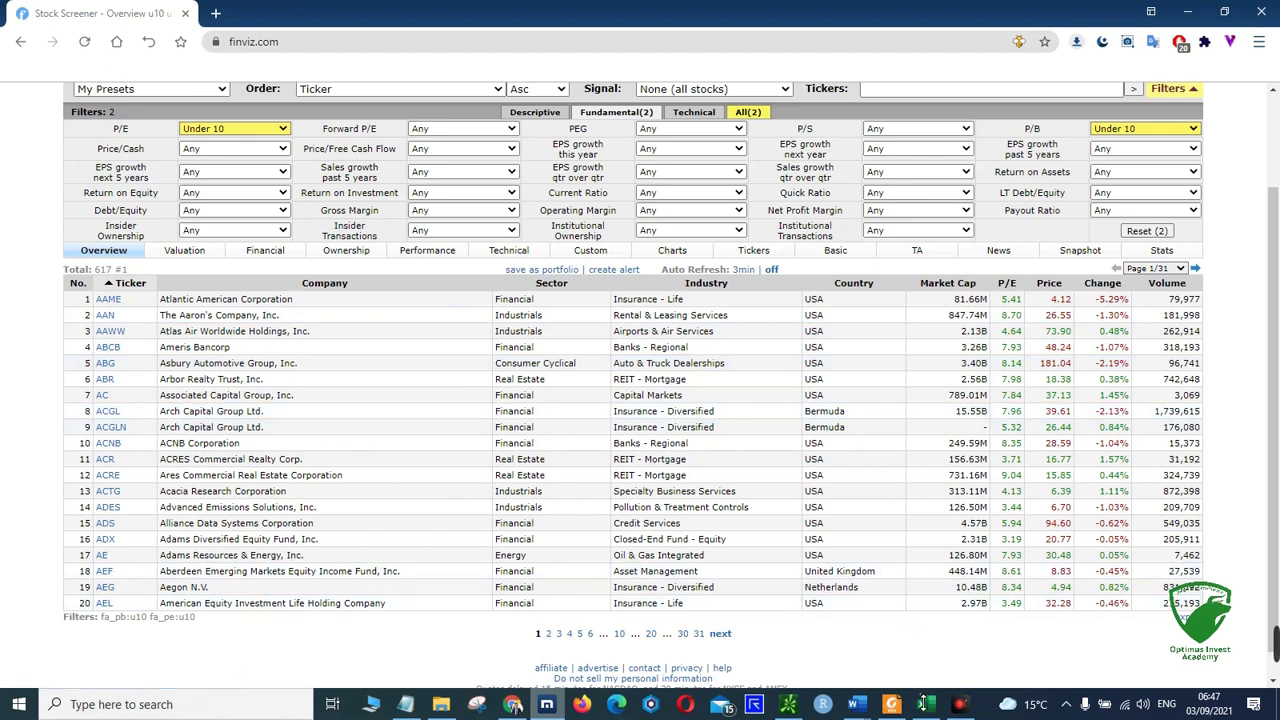
Check the ticker in cell E4 of the Excel workbook, and open the AN (AutoNation, Inc.) quote on finviz.com in a new browser tab.
left_click(925, 705)
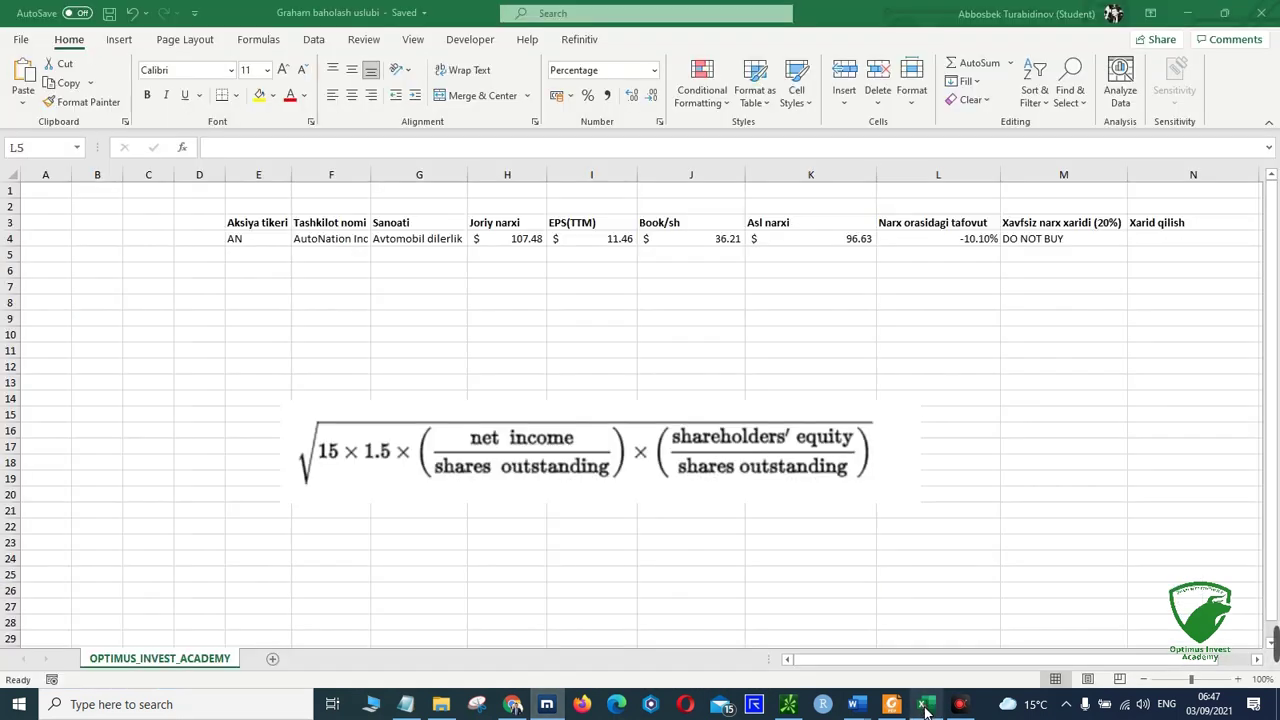
left_click(246, 244)
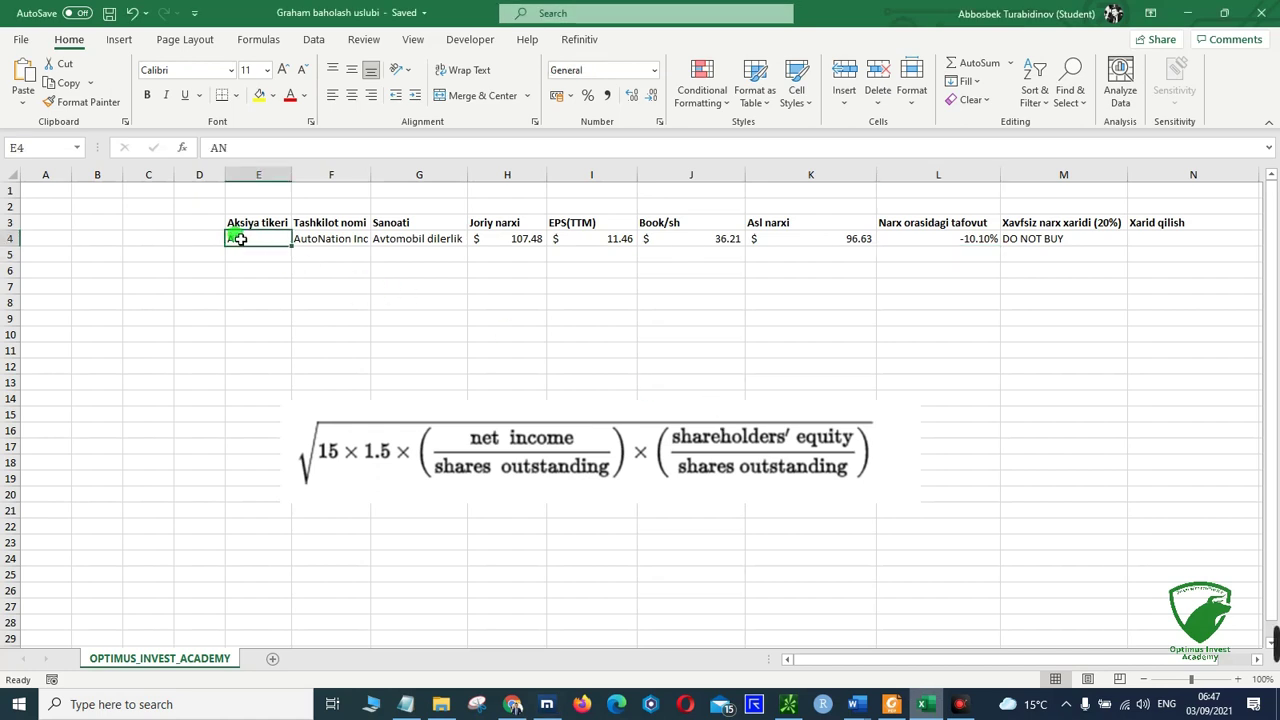
left_click(512, 704)
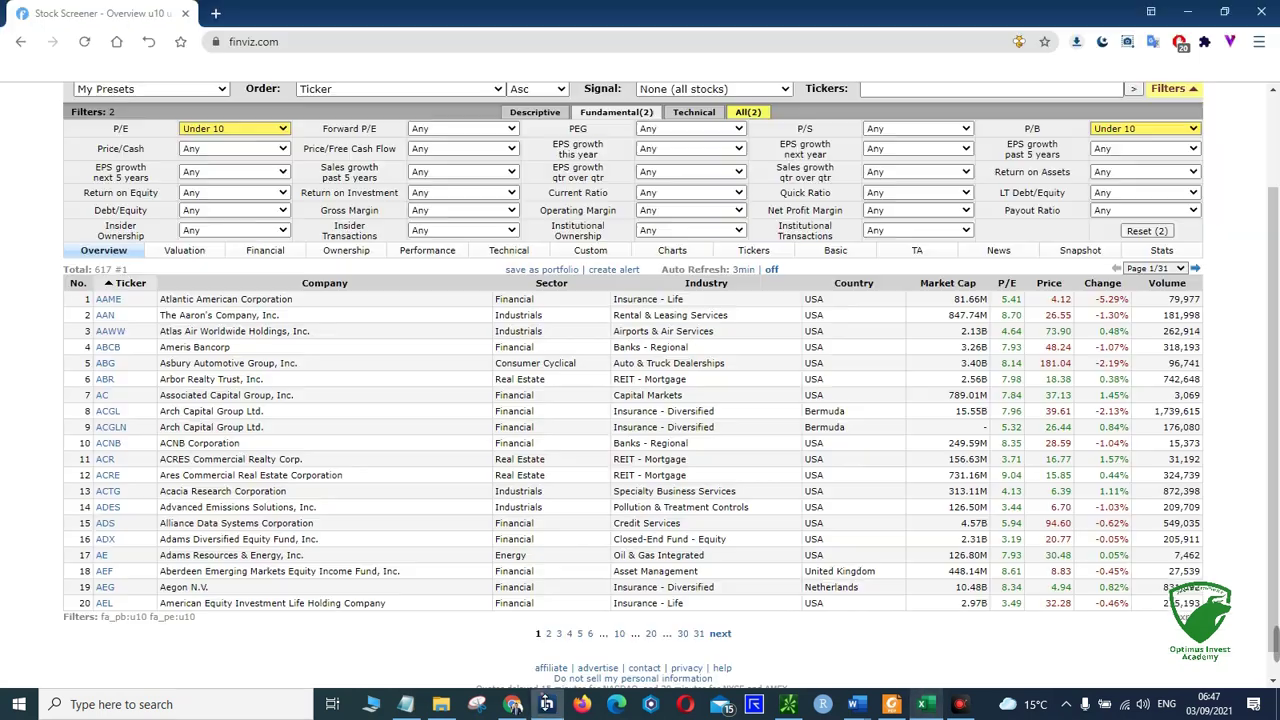
left_click(215, 13)
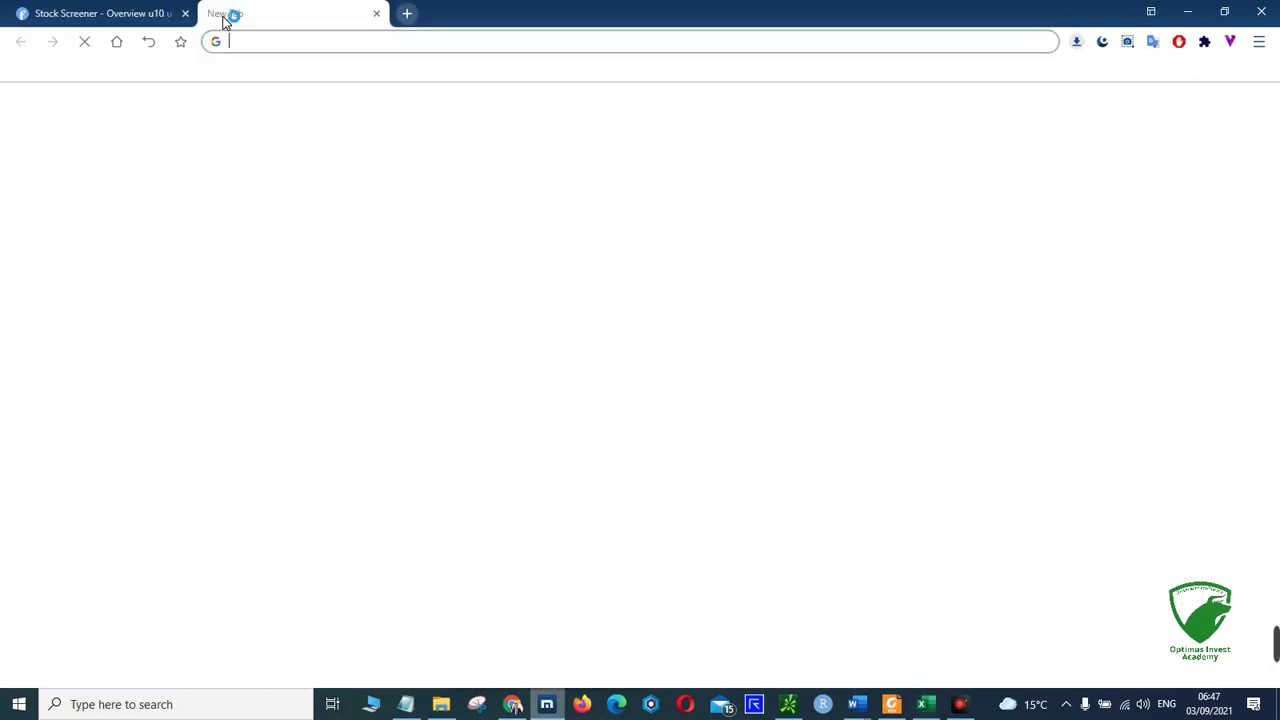
type("finv")
key("Return")
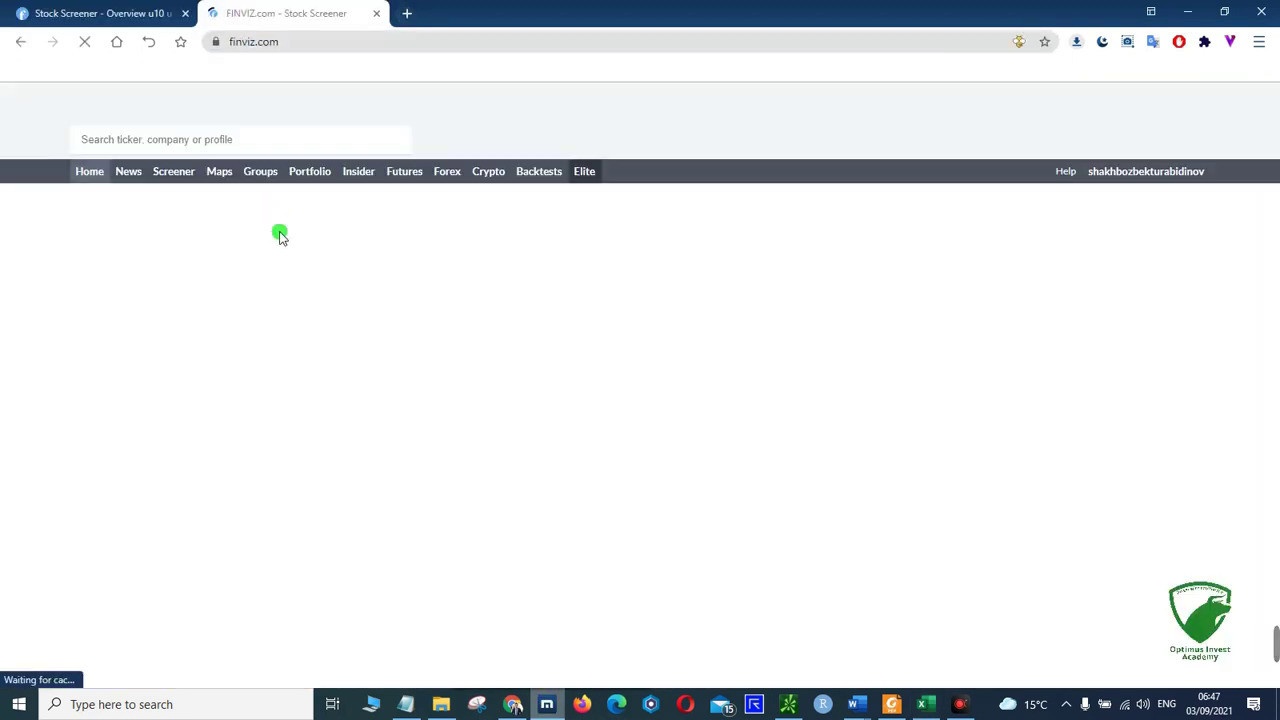
left_click(155, 139)
type("AN")
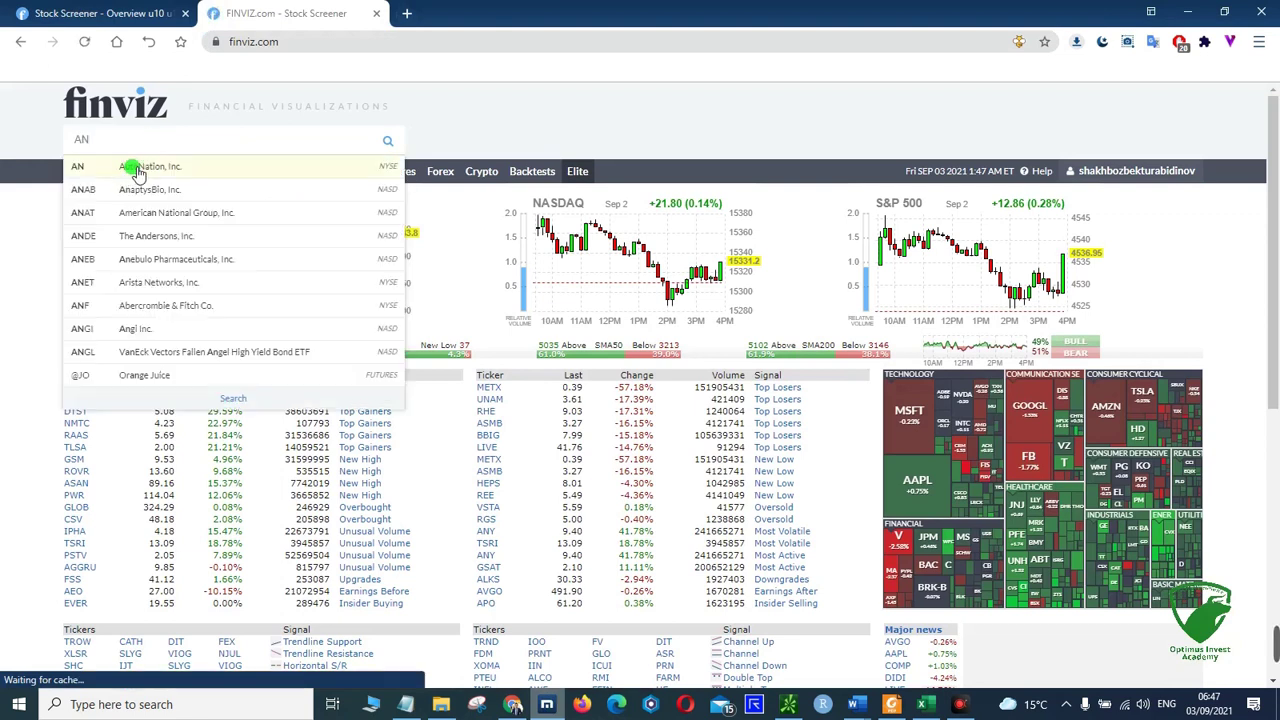
left_click(256, 204)
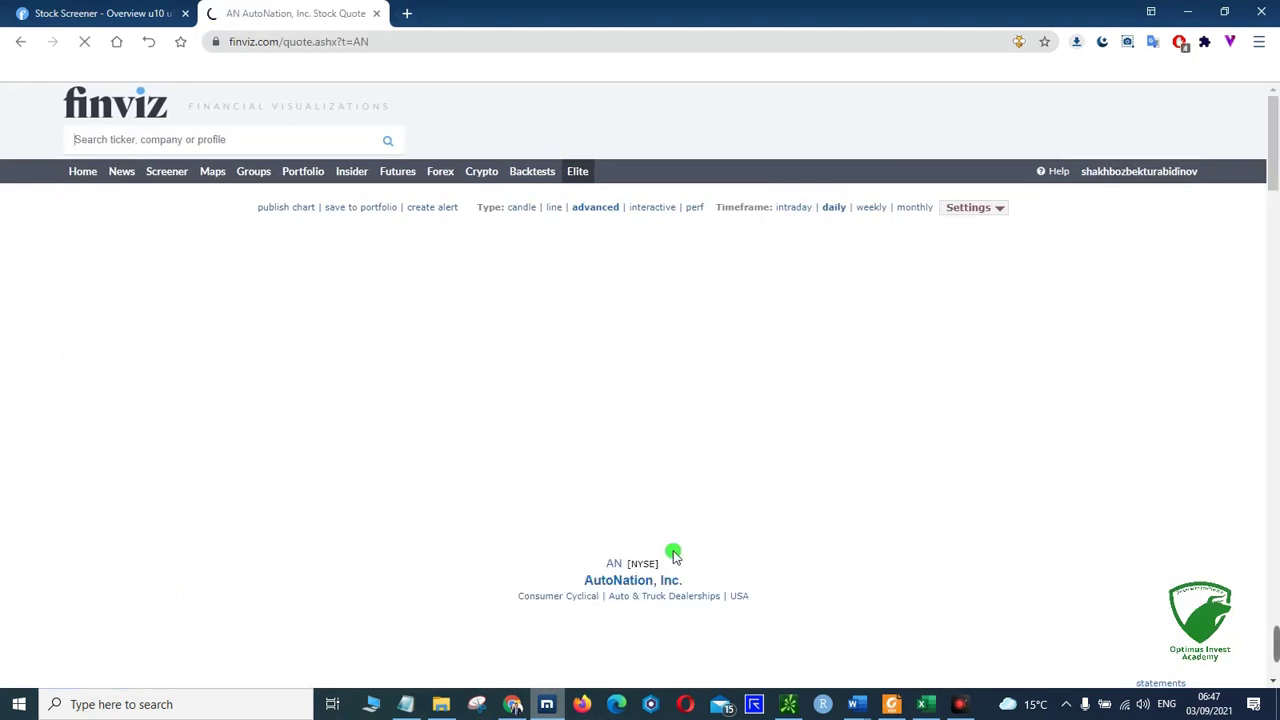
Examine AutoNation's EPS (ttm) and Book/sh in the statistics table and its current price on the chart.
scroll(673, 553, "down", 1)
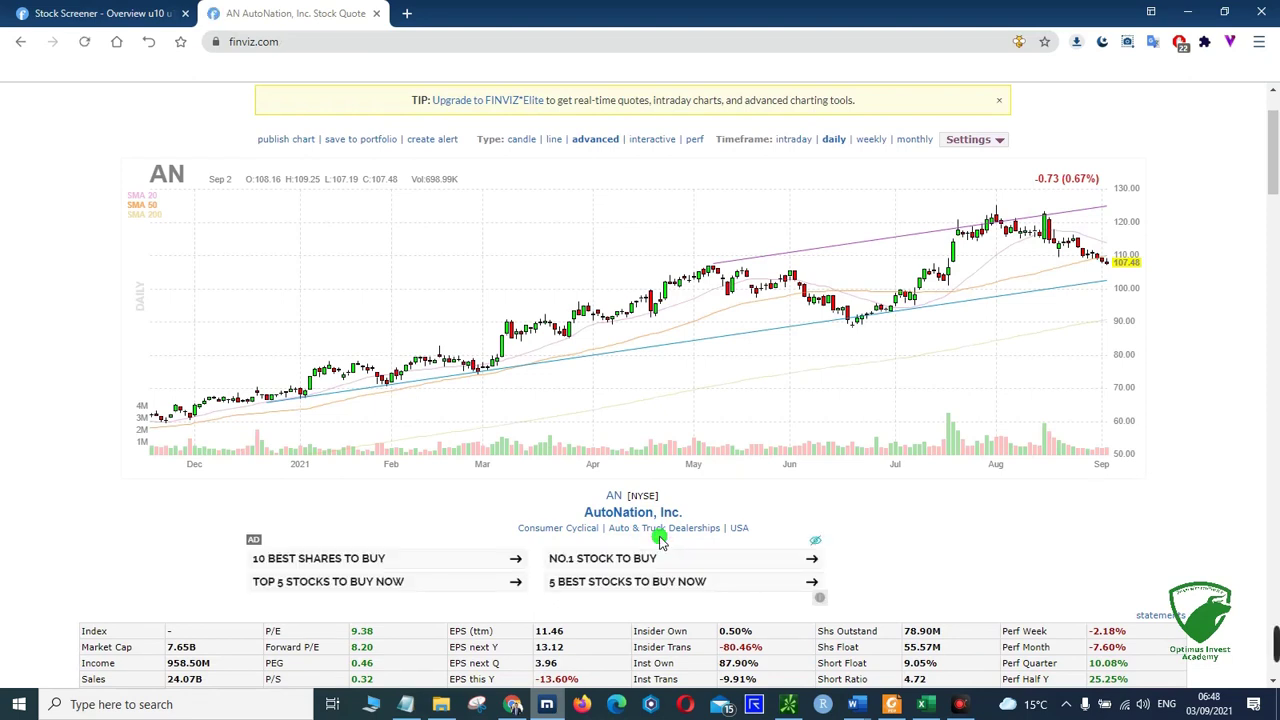
scroll(436, 424, "down", 1)
scroll(442, 425, "down", 1)
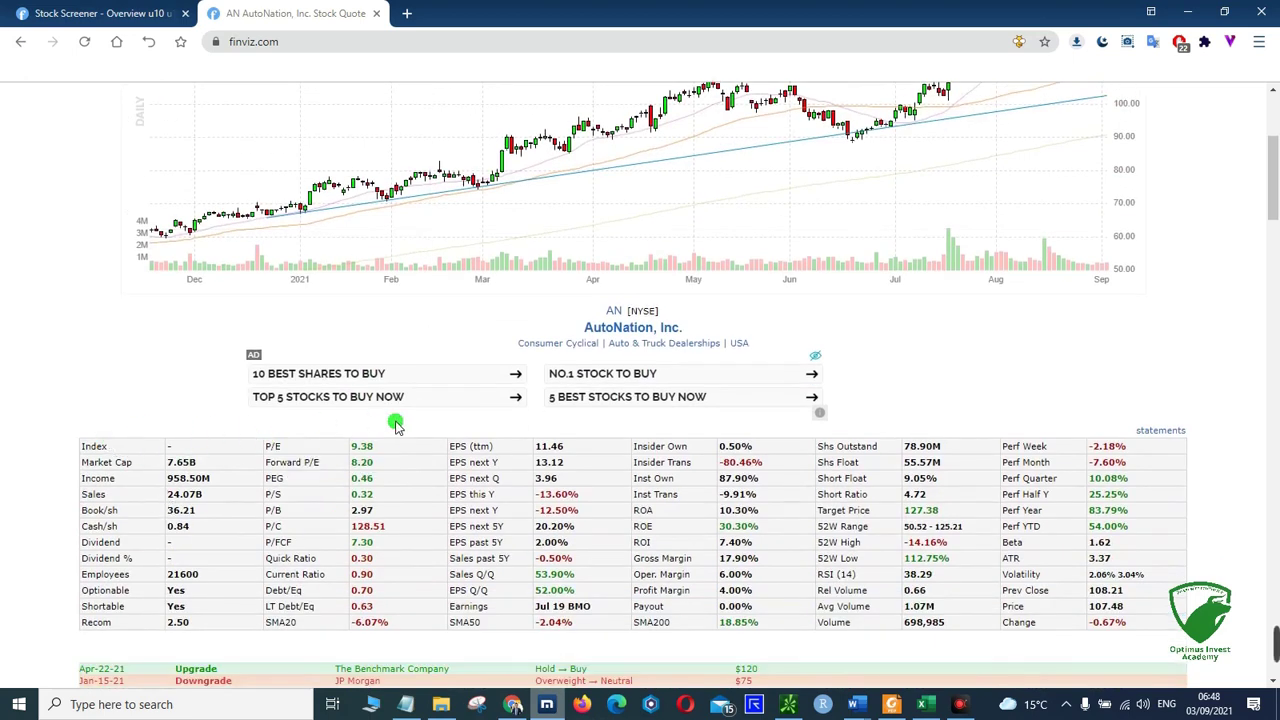
scroll(646, 494, "down", 1)
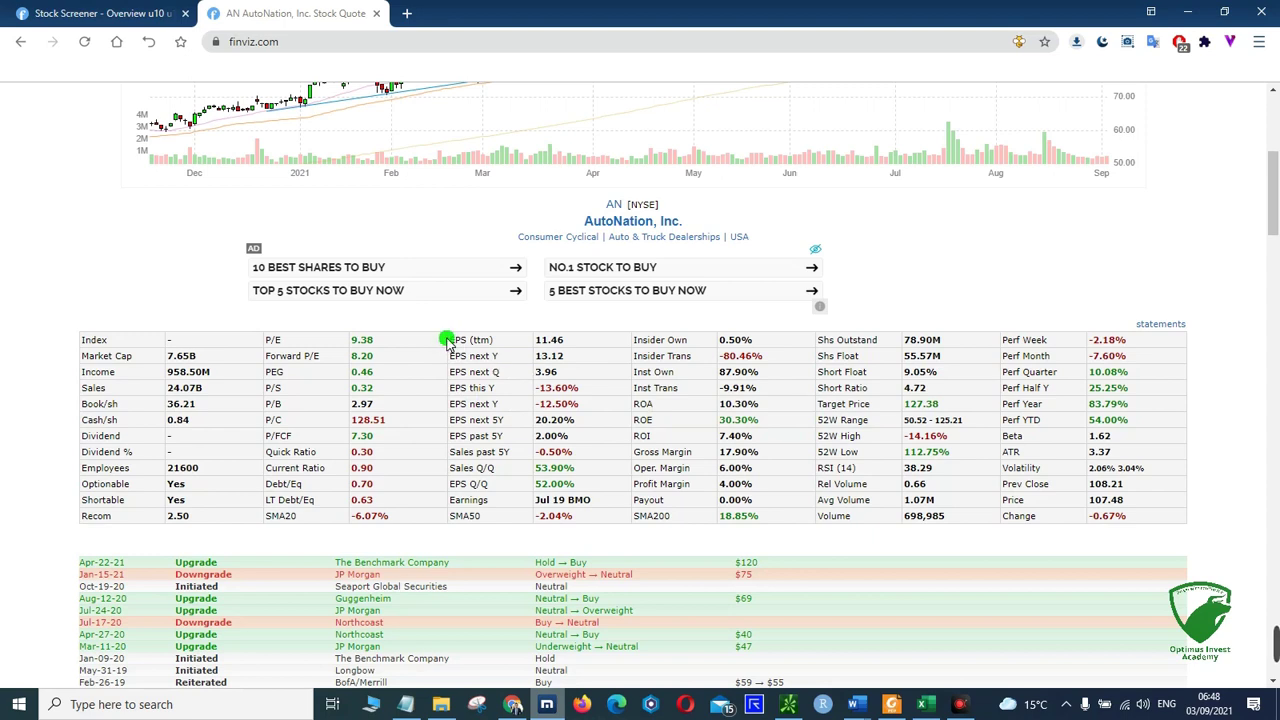
left_click_drag(447, 340, 492, 342)
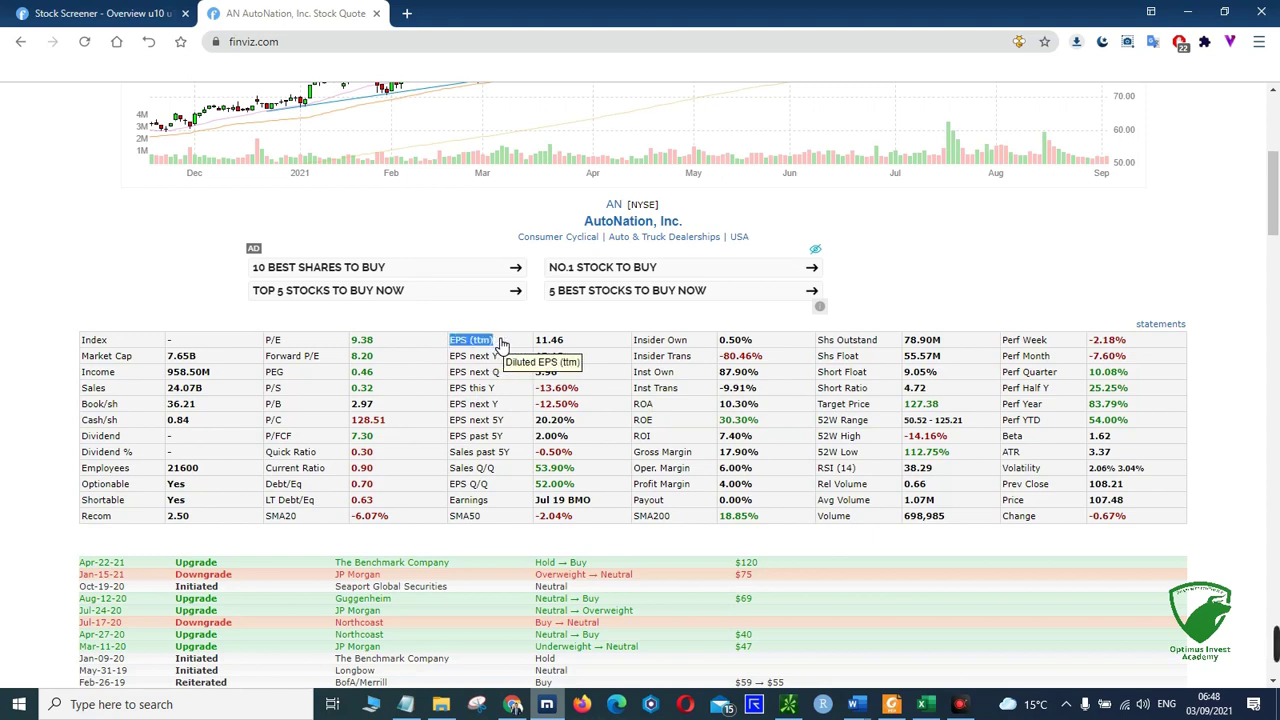
left_click_drag(81, 404, 38, 424)
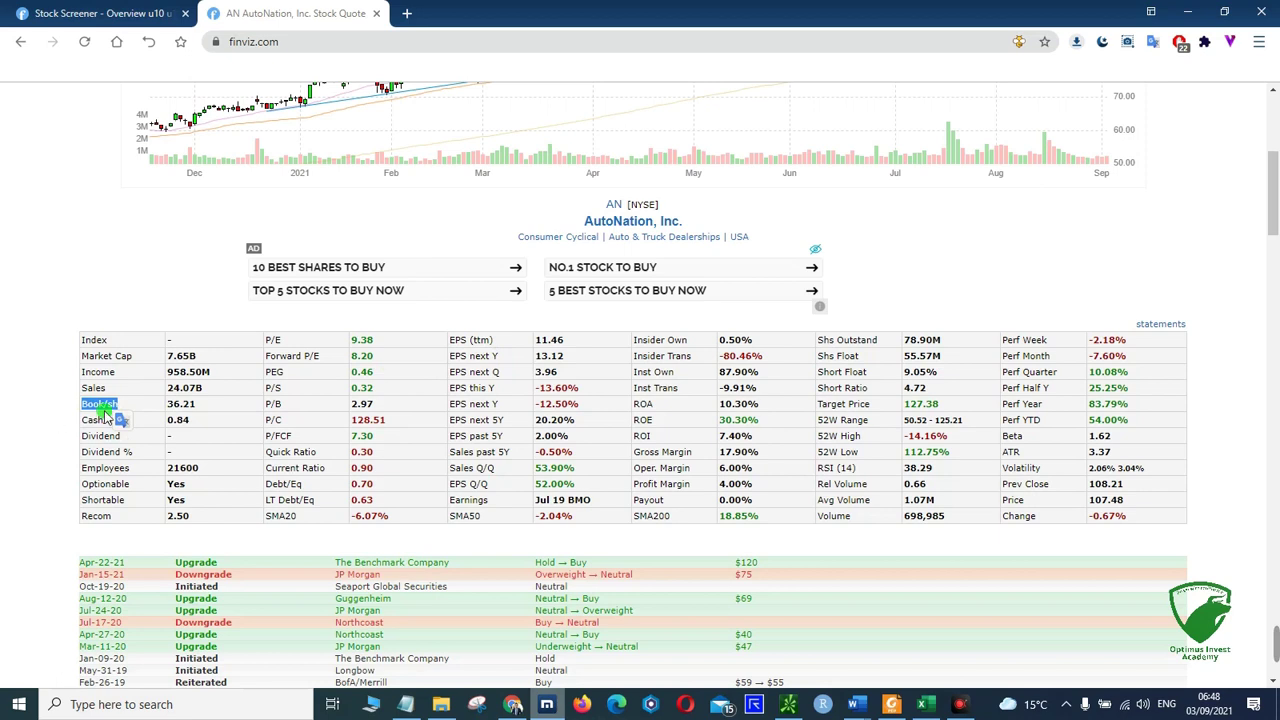
left_click_drag(452, 343, 487, 342)
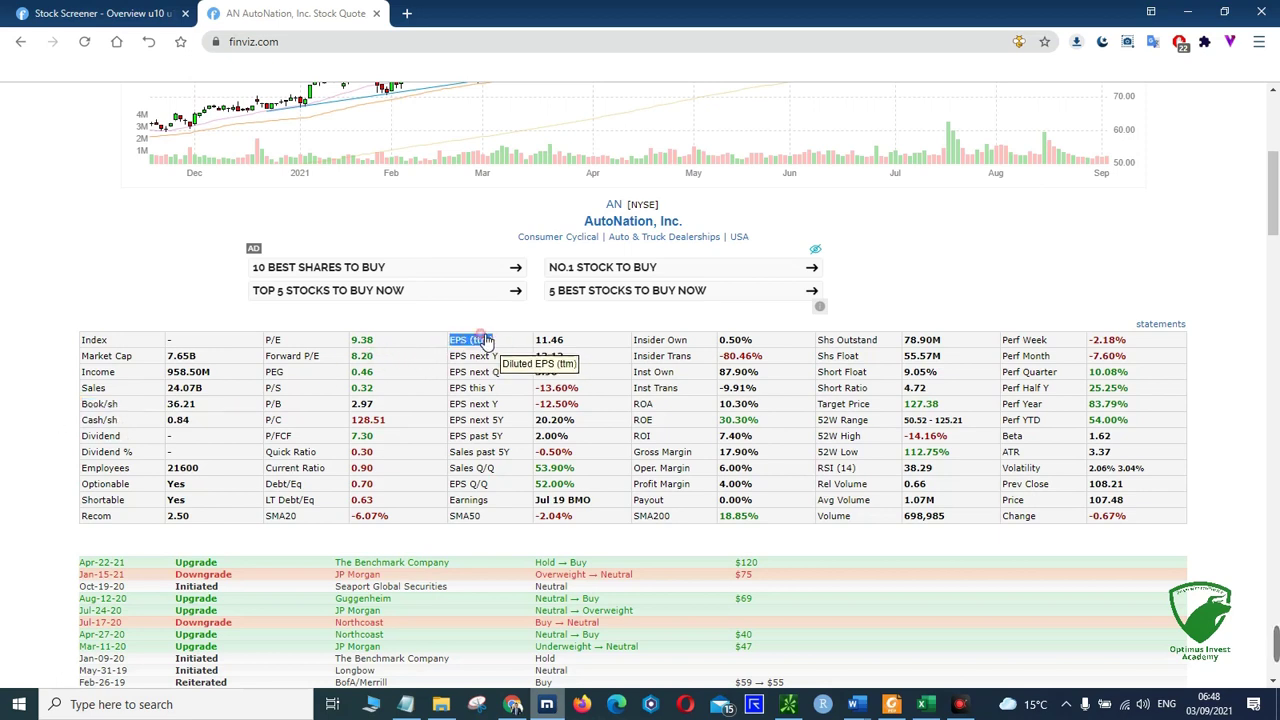
scroll(545, 336, "up", 4)
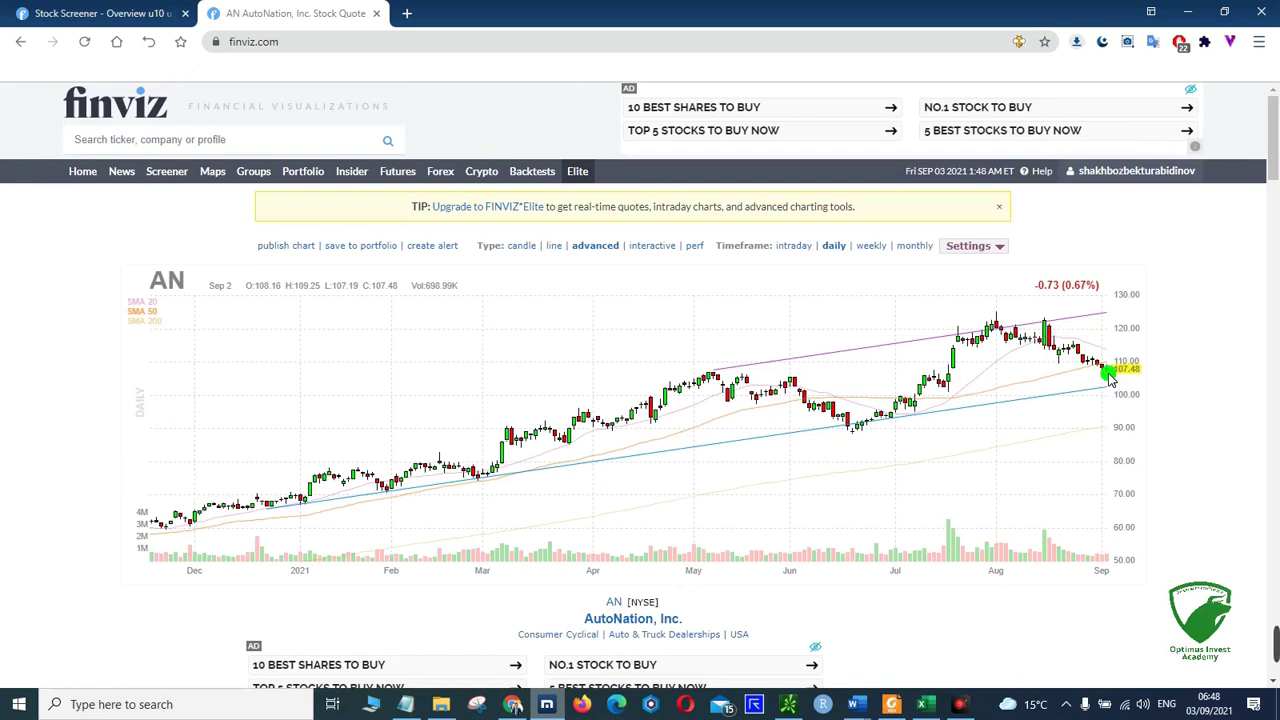
scroll(1057, 405, "down", 1)
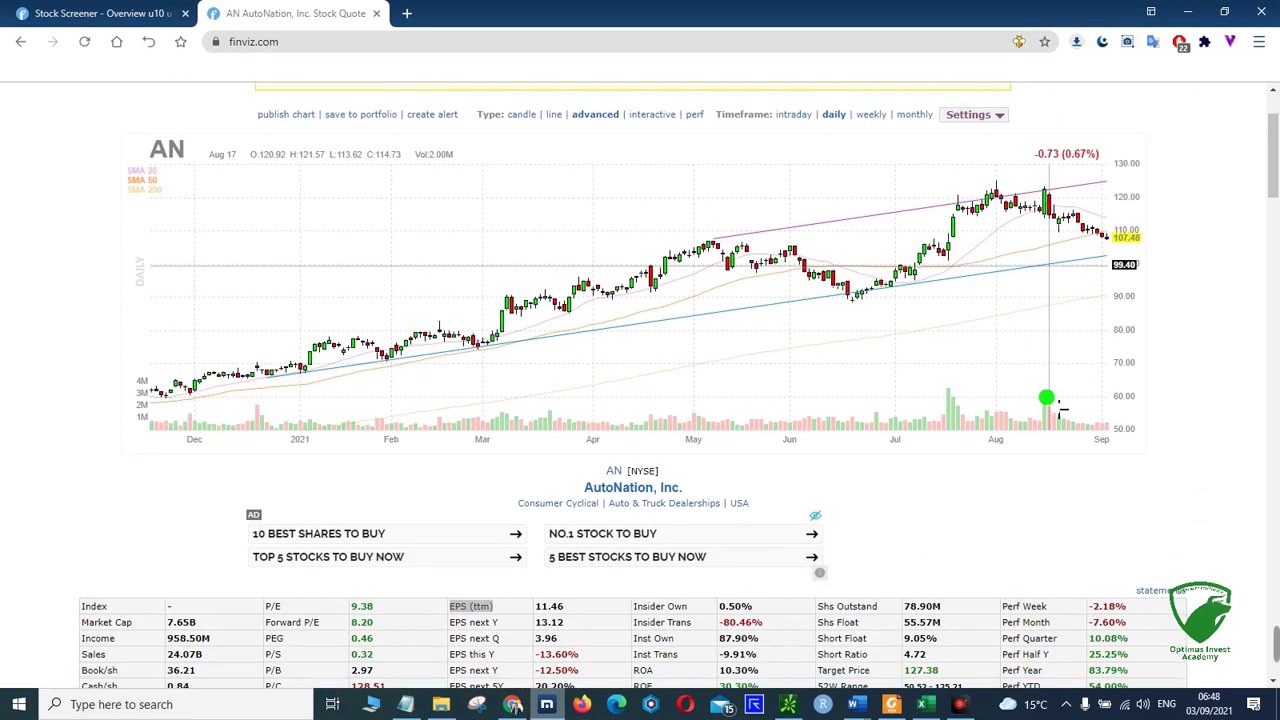
scroll(1050, 452, "down", 1)
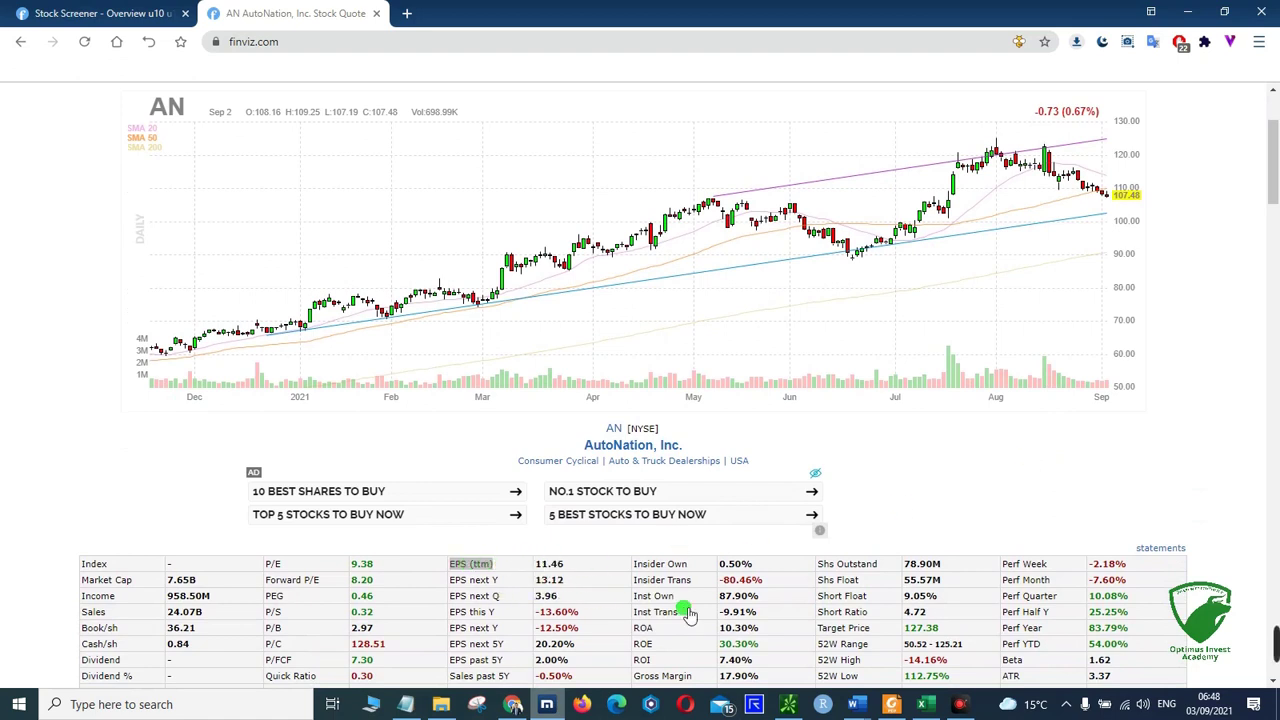
Switch to the Excel workbook and compare AutoNation's ticker, name, industry and current price in row 4 with the Finviz quote in Maxthon.
left_click(925, 704)
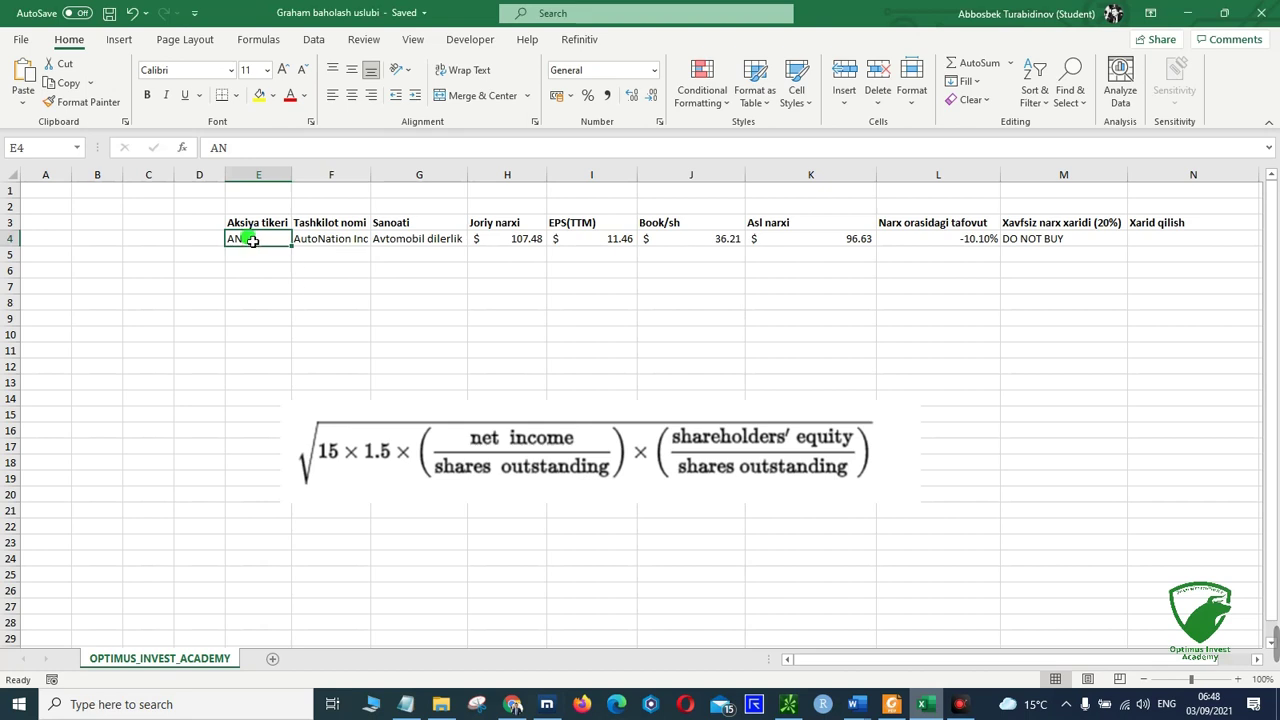
left_click(329, 240)
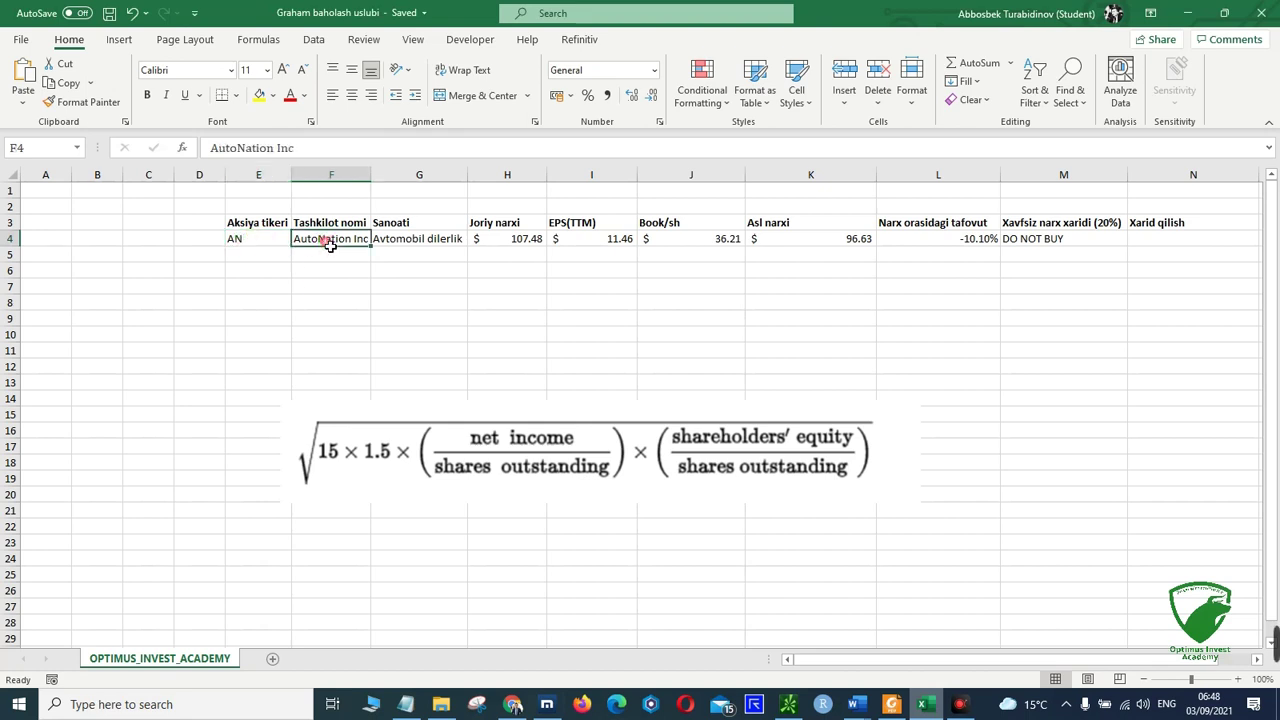
left_click(410, 243)
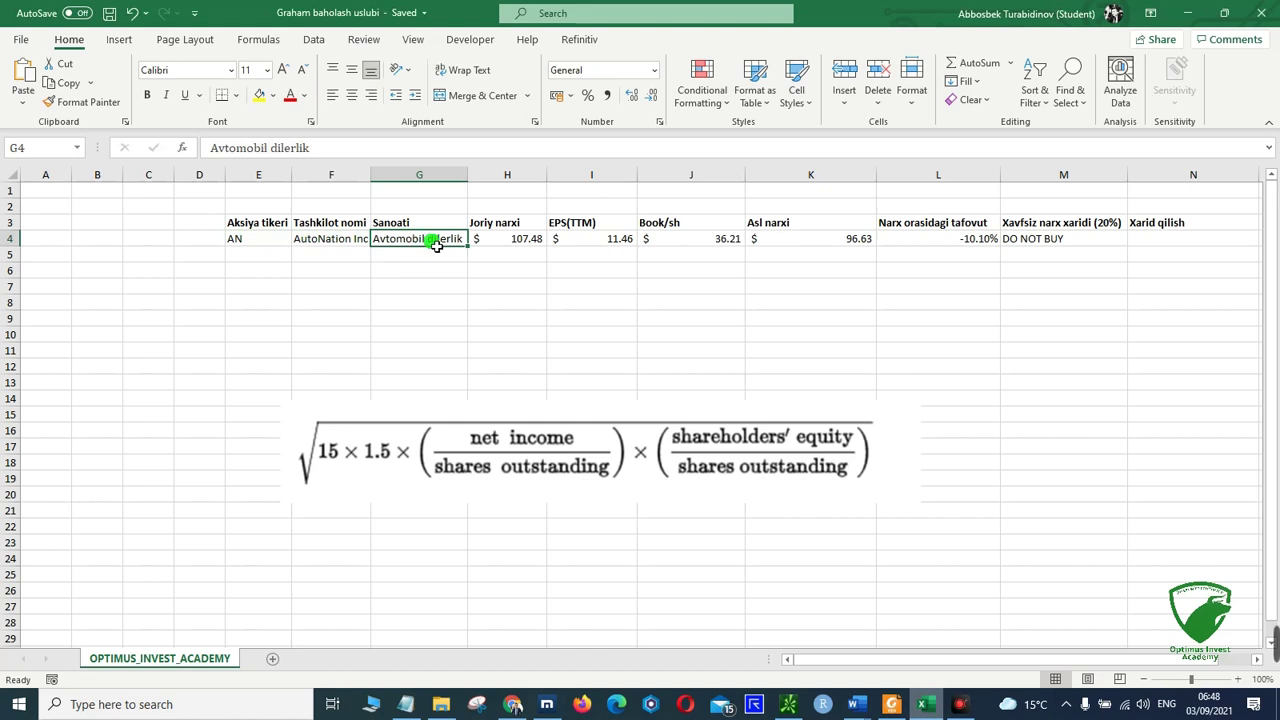
left_click(500, 245)
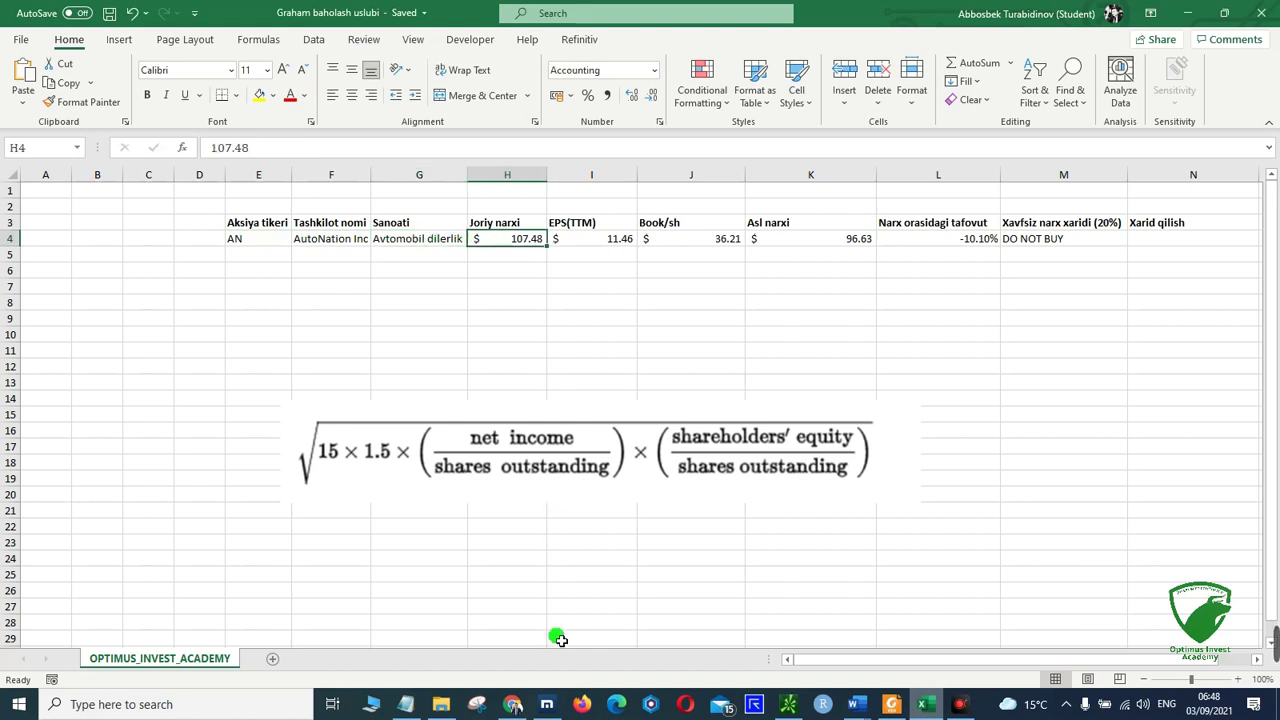
left_click(547, 704)
scroll(668, 433, "up", 3)
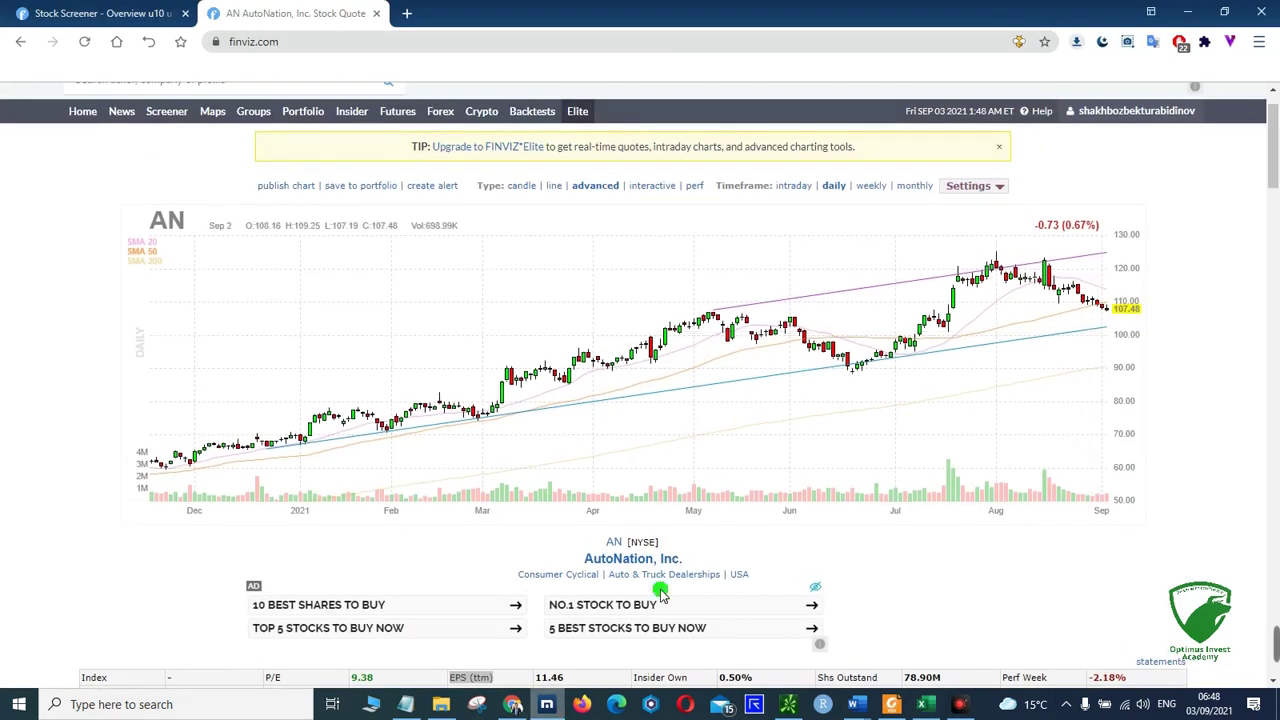
left_click(549, 706)
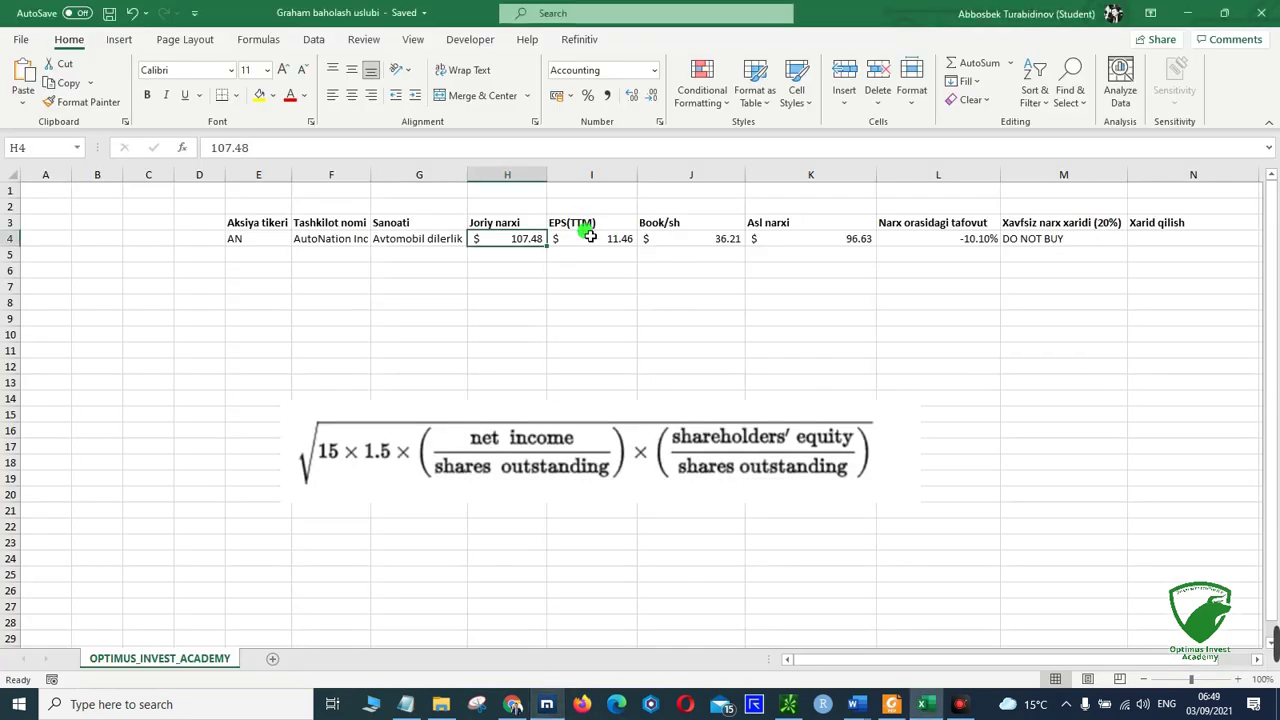
Check AutoNation's EPS (ttm) on the Finviz quote in Maxthon and re-enter 11.46 in cell I4 of the Excel workbook.
left_click(547, 704)
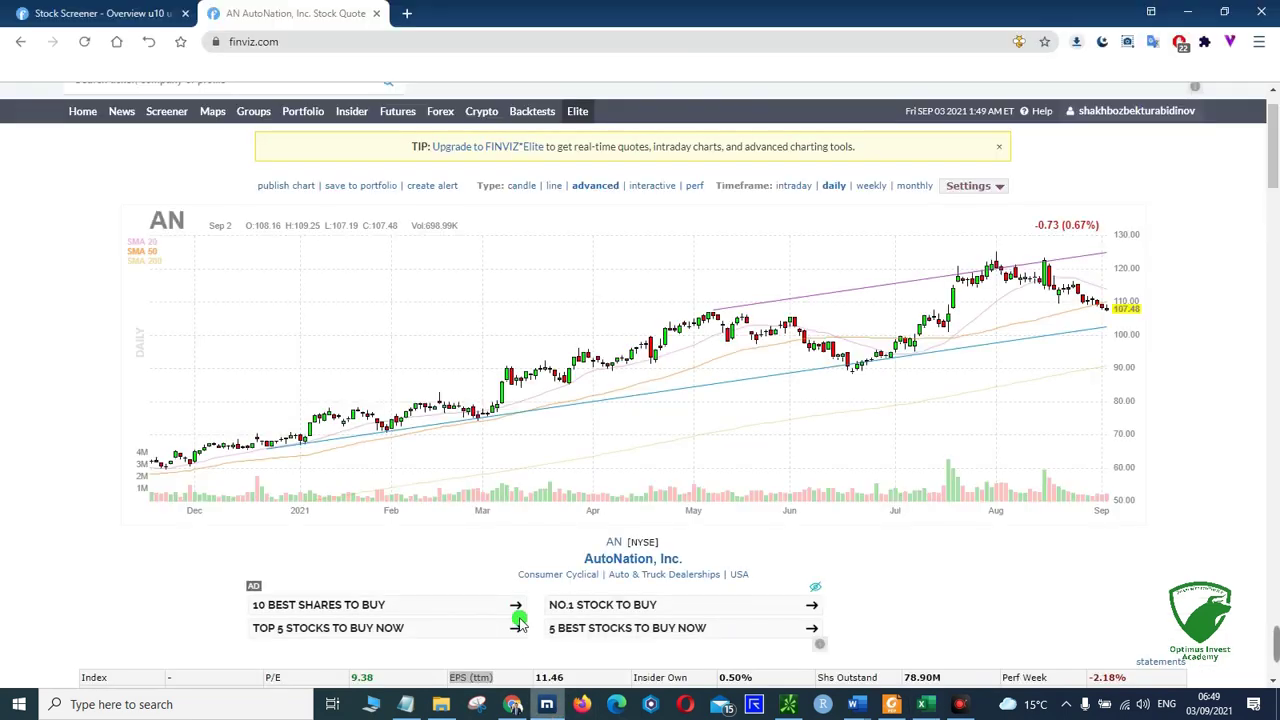
scroll(520, 610, "down", 3)
left_click(545, 706)
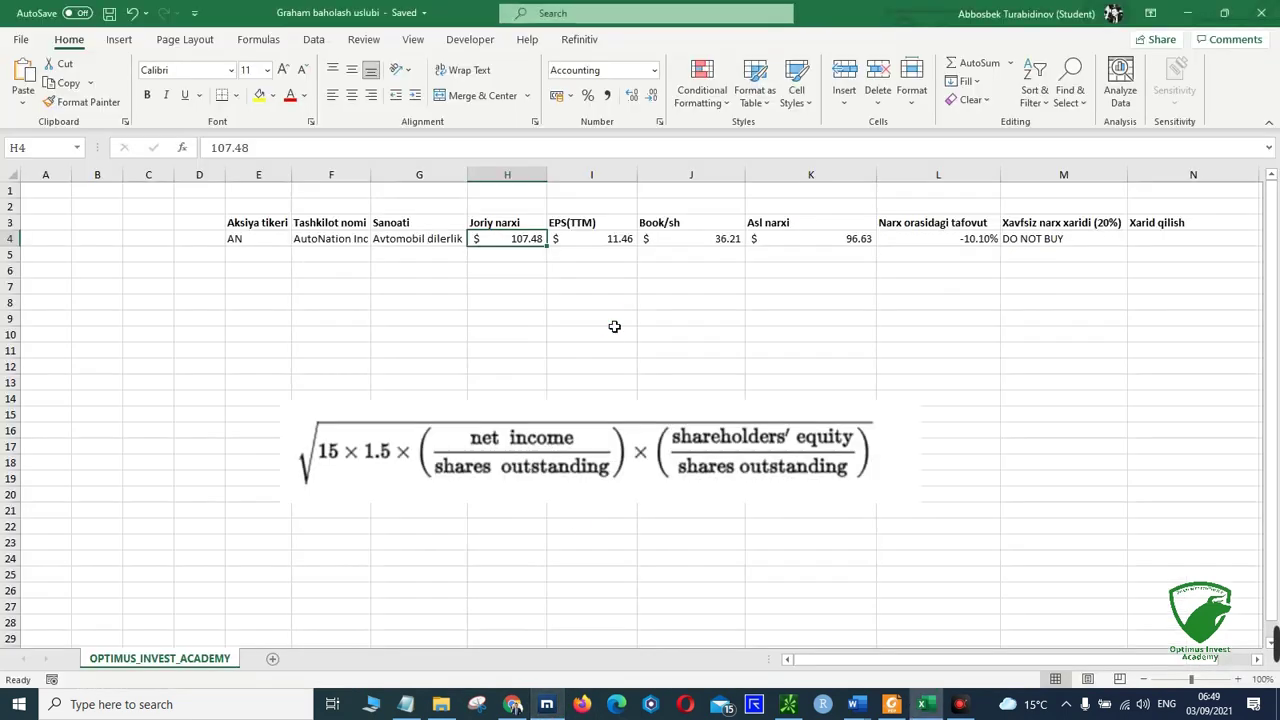
left_click(605, 238)
key("BackSpace")
type("6")
key("Return")
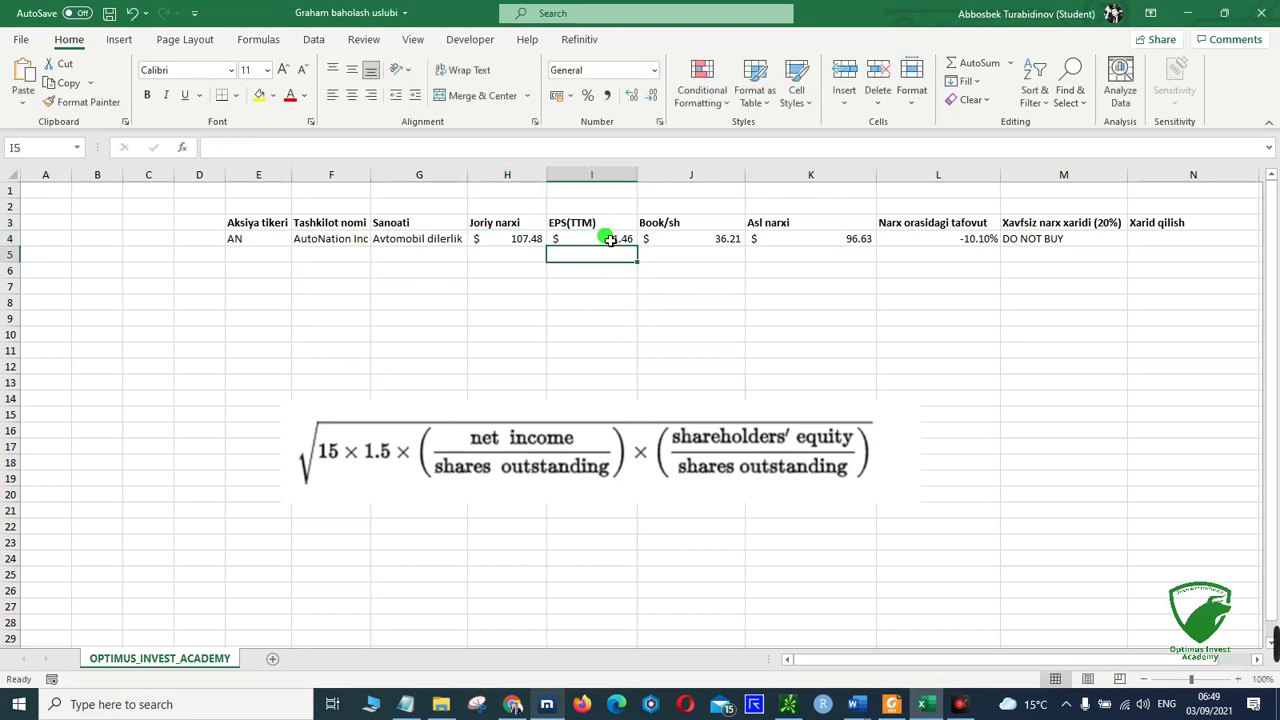
Check AutoNation's Book/sh on the Finviz quote in Maxthon and enter 36.21 in cell J4 of the Excel workbook.
left_click(547, 706)
scroll(544, 640, "down", 2)
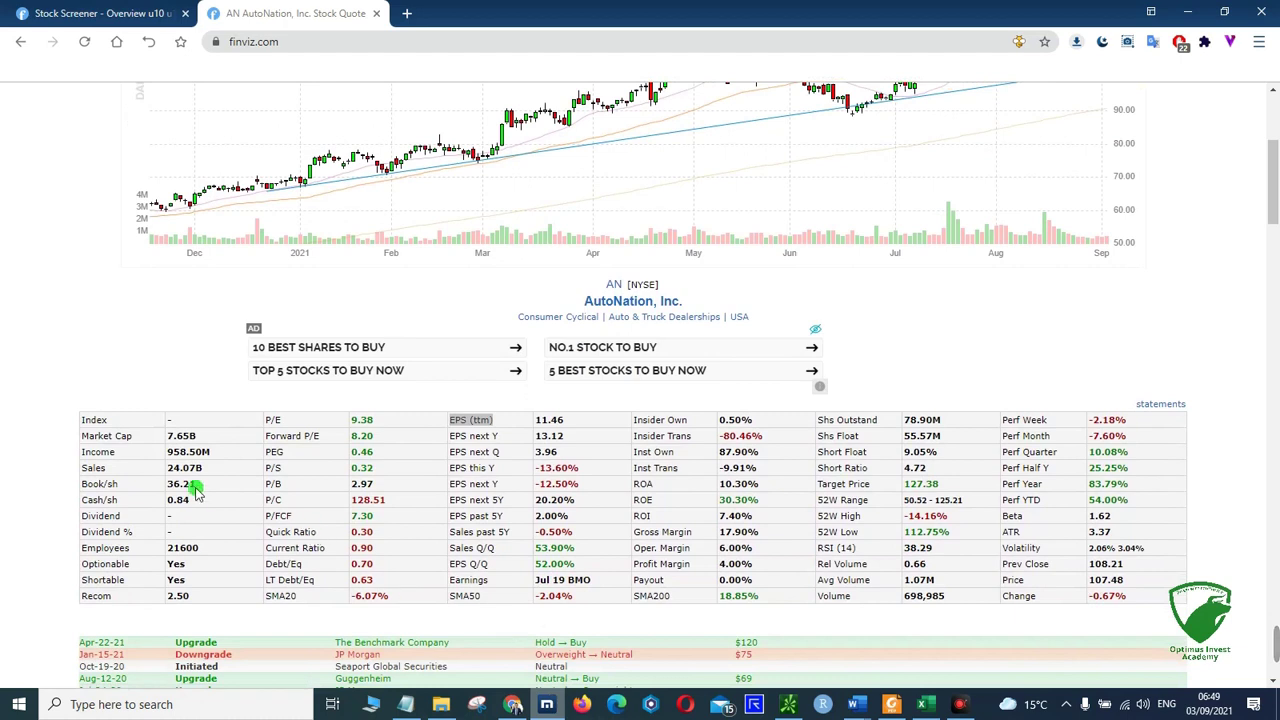
left_click(555, 710)
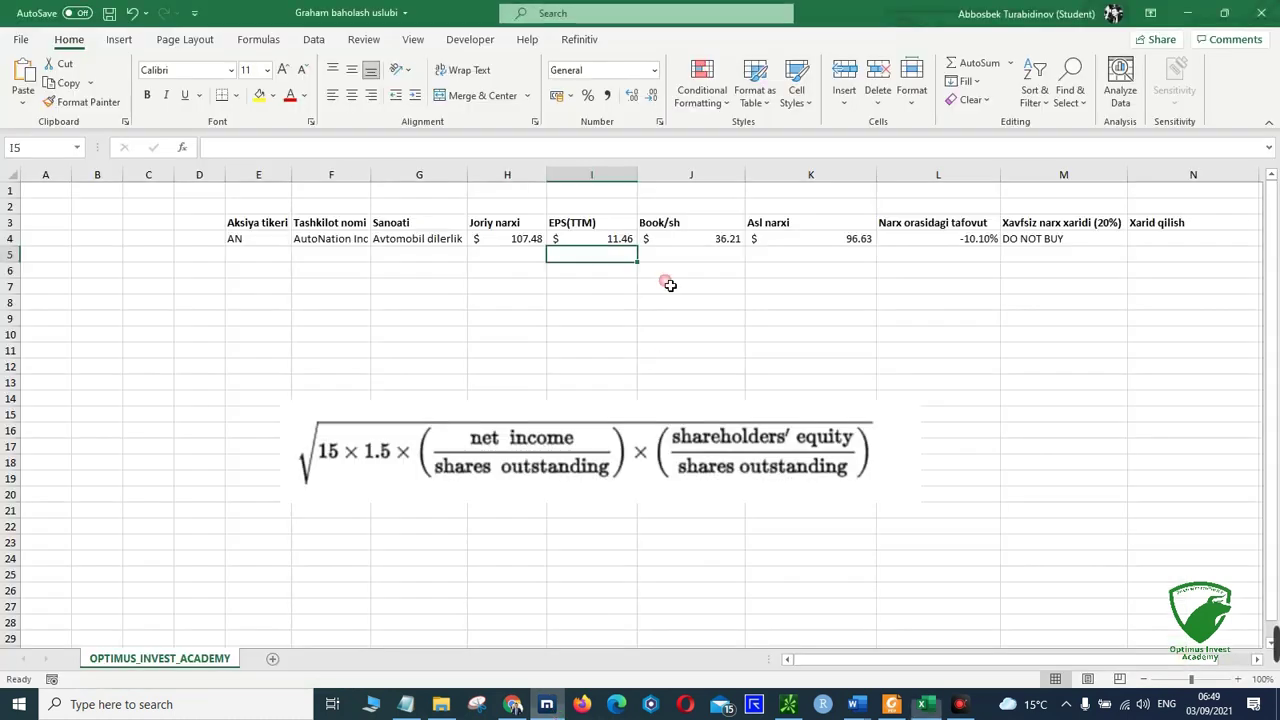
double_click(672, 240)
type("36.21")
key("Return")
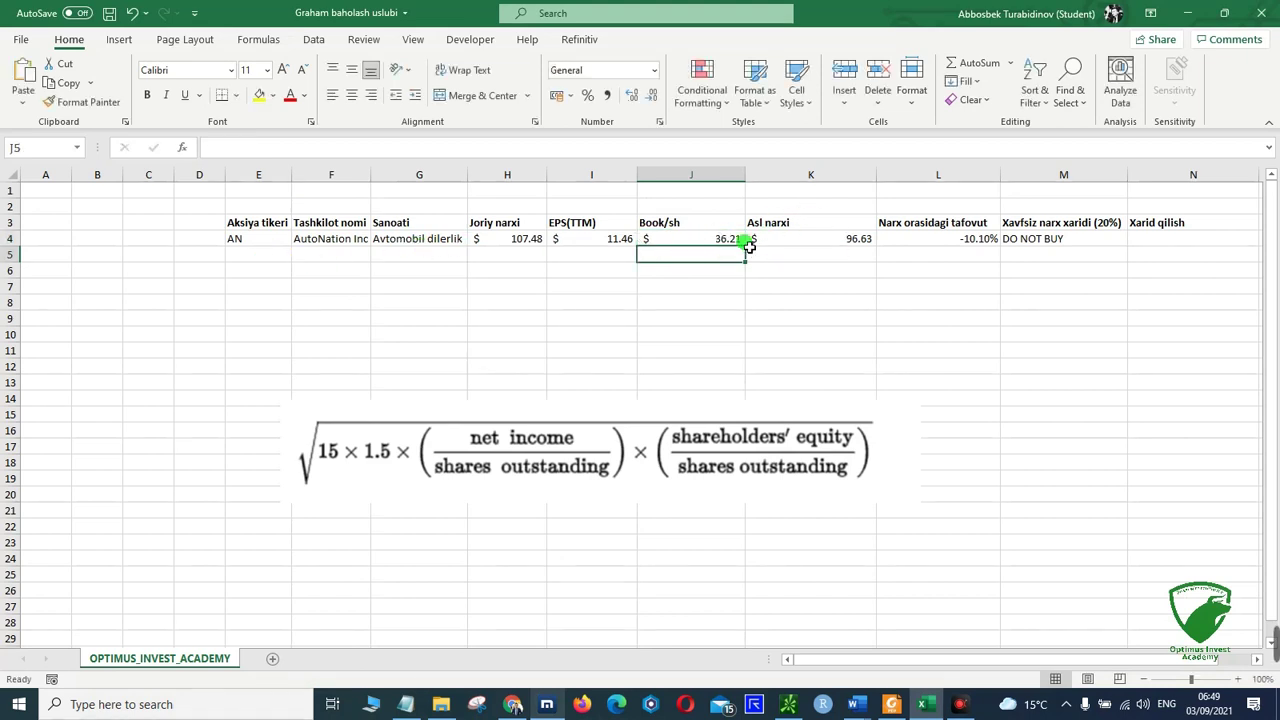
Examine the intrinsic value formula in K4 against the current price in H4, the price difference column, and the 20% buy rule in M4.
left_click(808, 241)
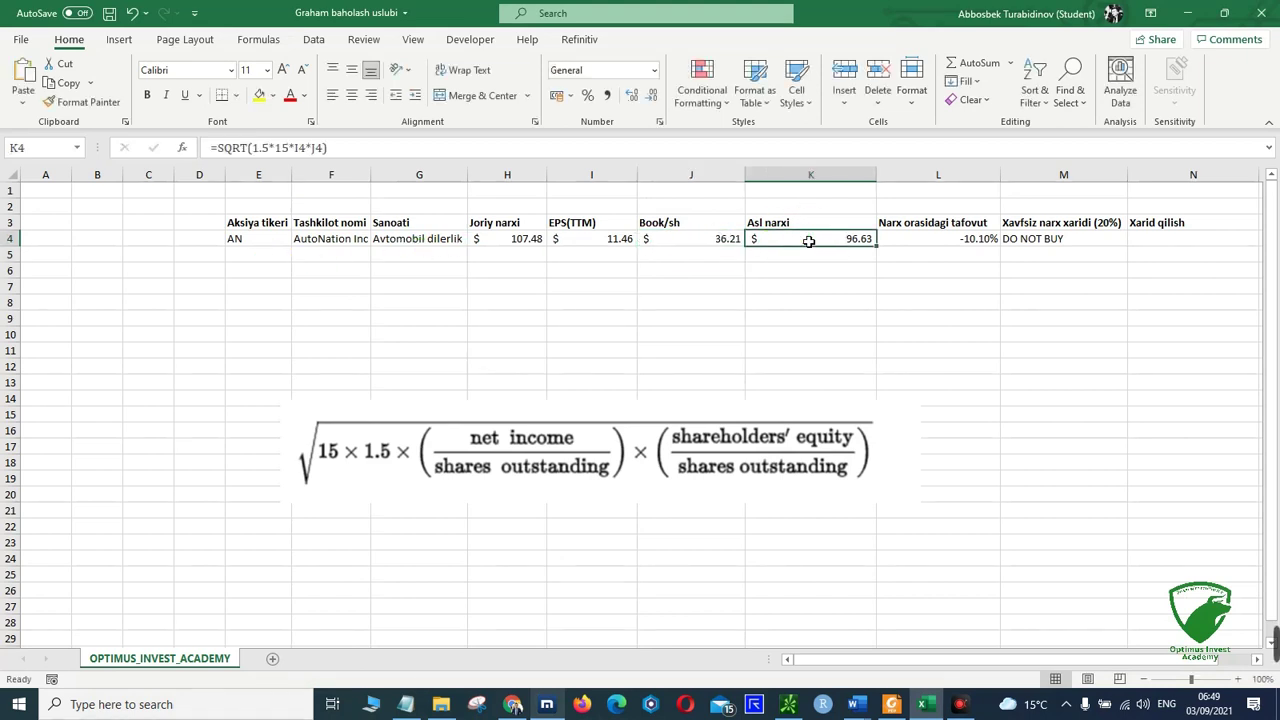
left_click(530, 244)
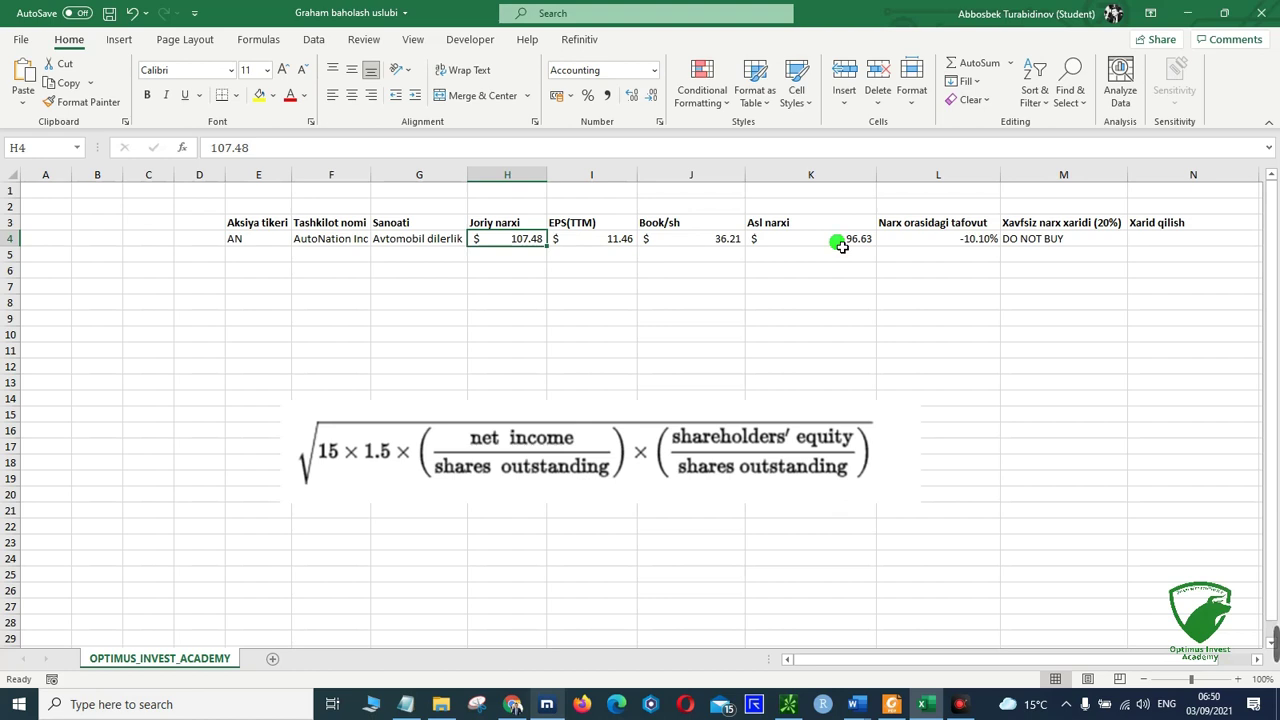
left_click(594, 272)
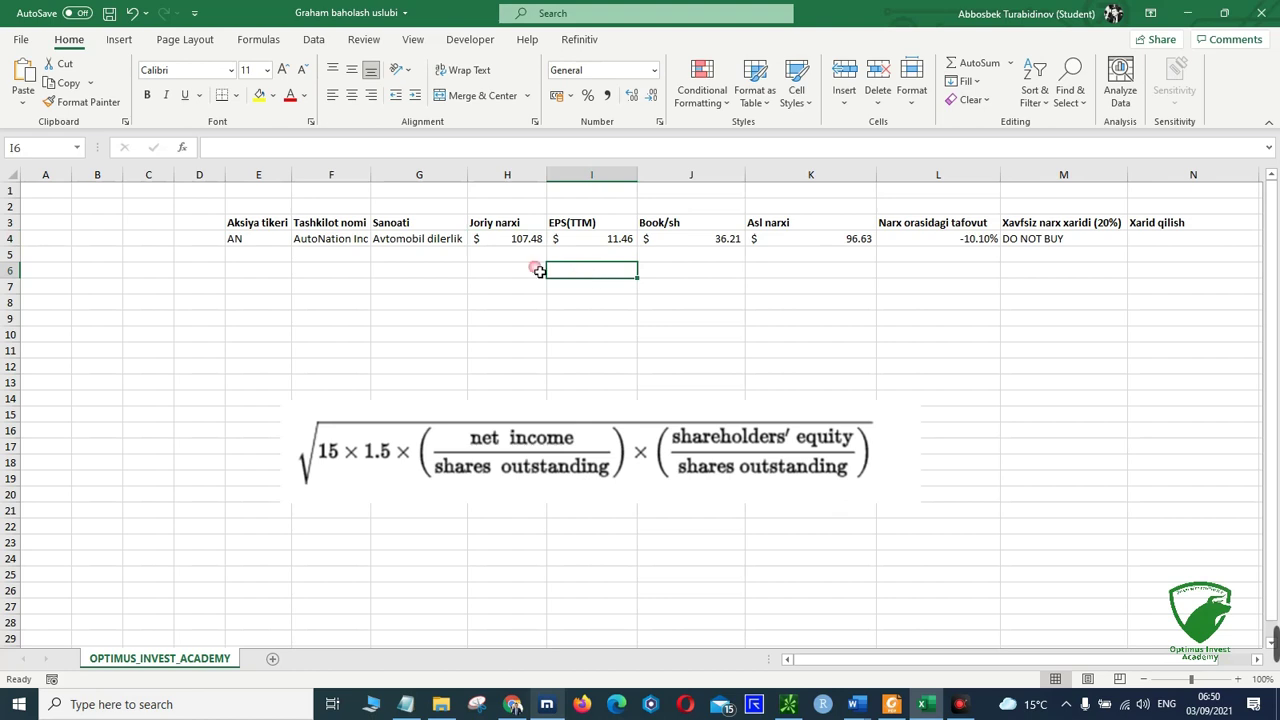
left_click(936, 226)
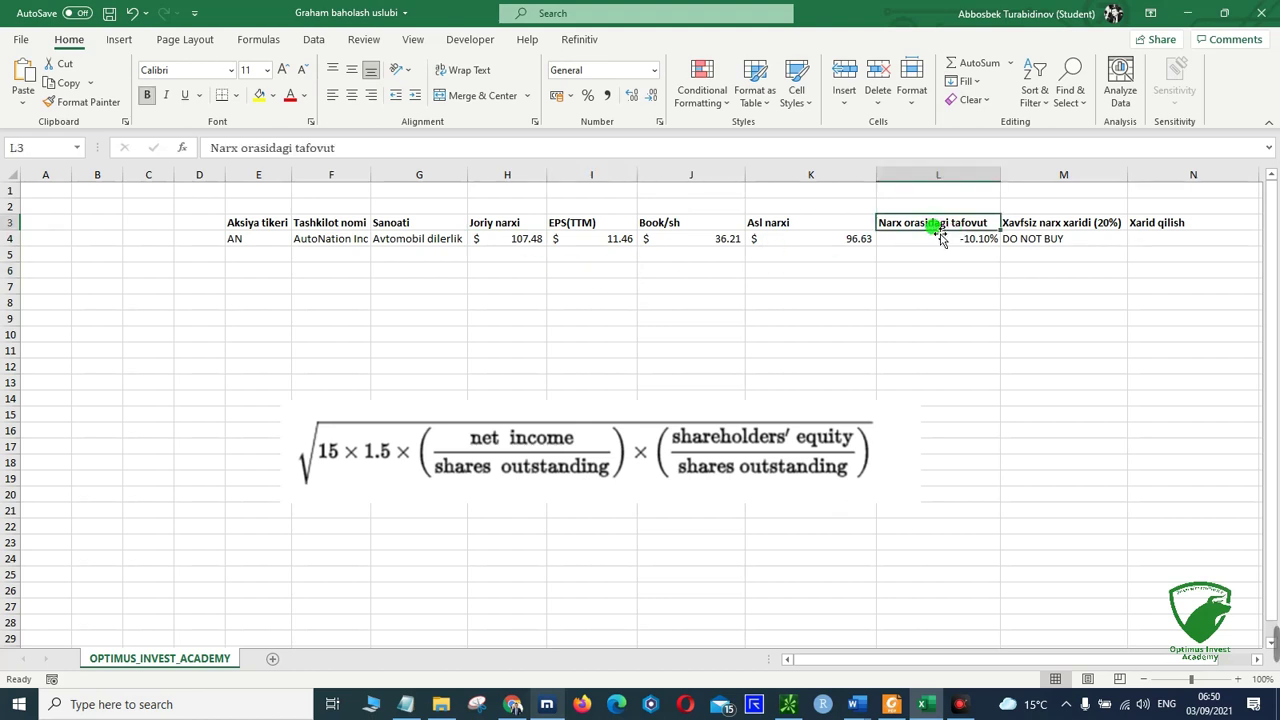
left_click(822, 246)
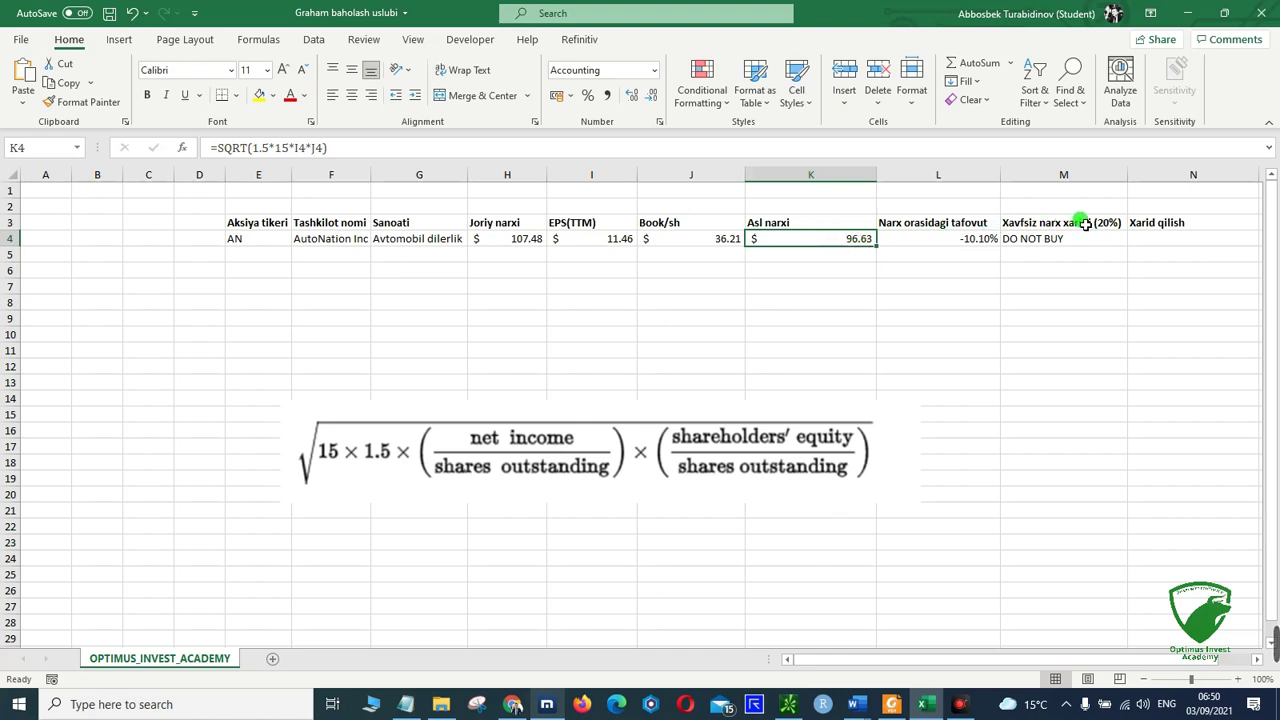
left_click(1033, 245)
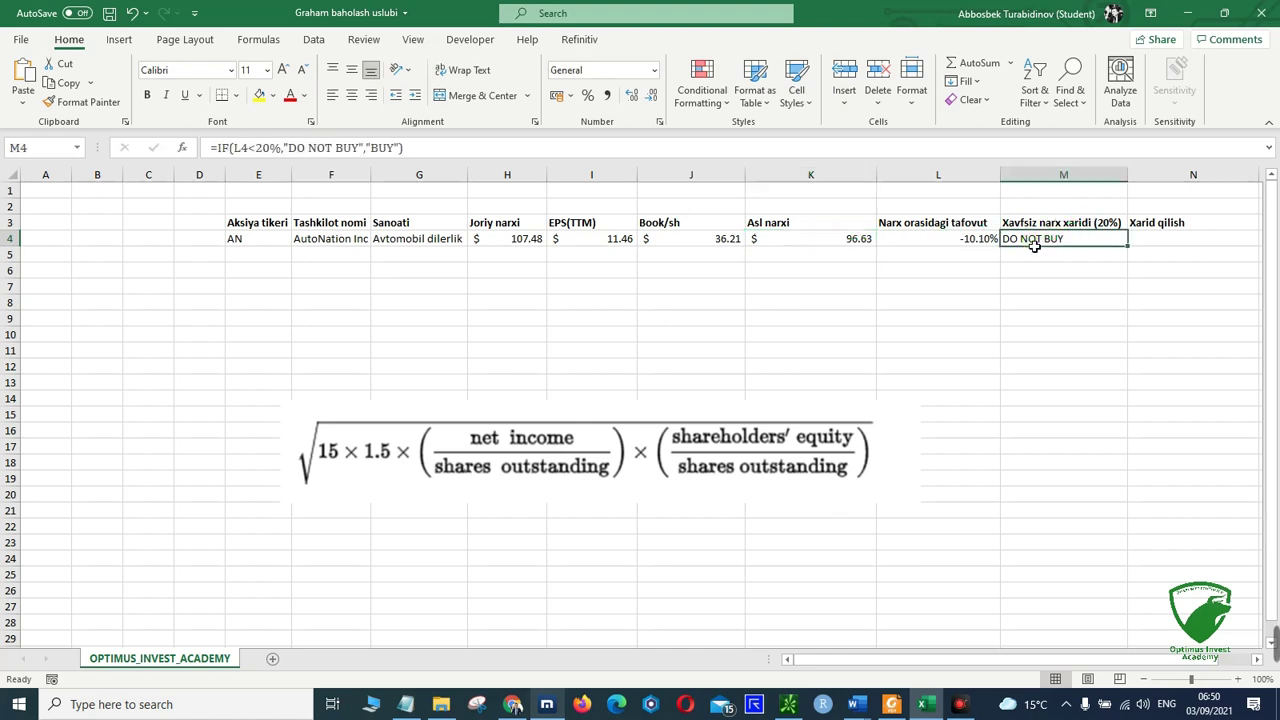
double_click(1032, 244)
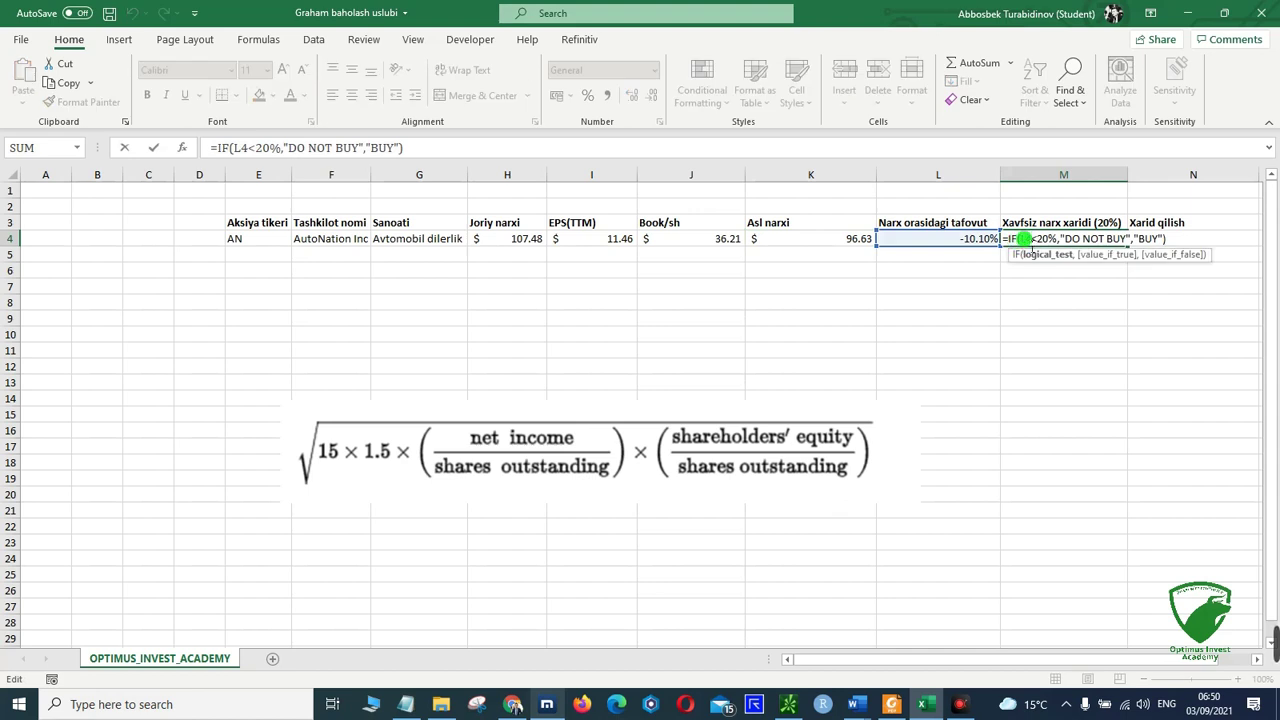
key("Return")
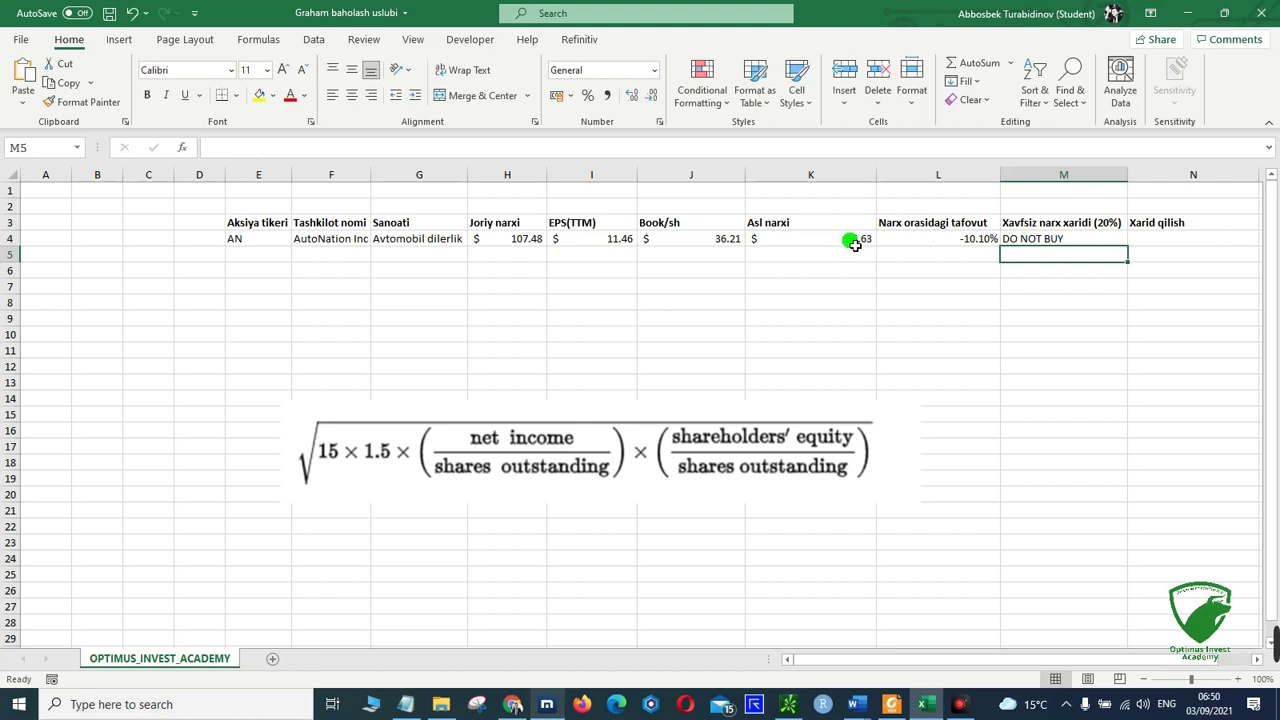
left_click(1070, 242)
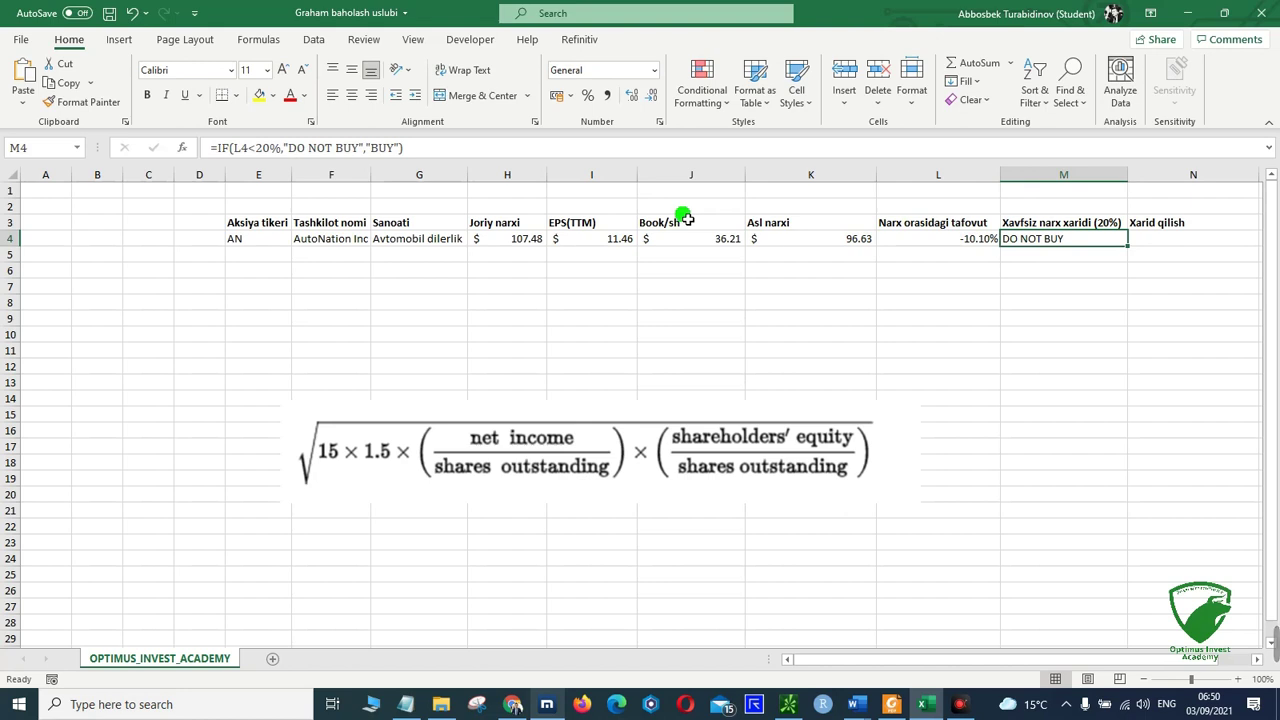
Set AutoNation's current price in cell H4 to 70 and review the Graham formula picture and the formula in K4.
left_click(517, 241)
double_click(517, 241)
left_click_drag(512, 241, 547, 243)
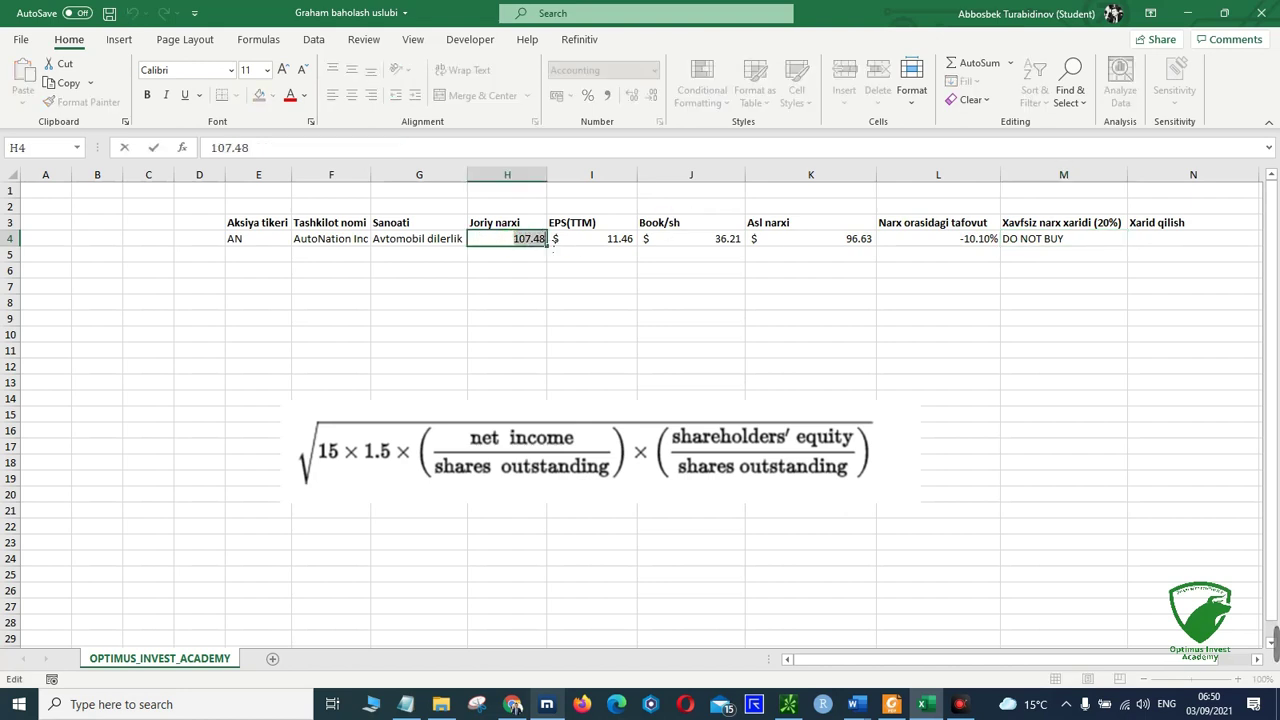
type("70")
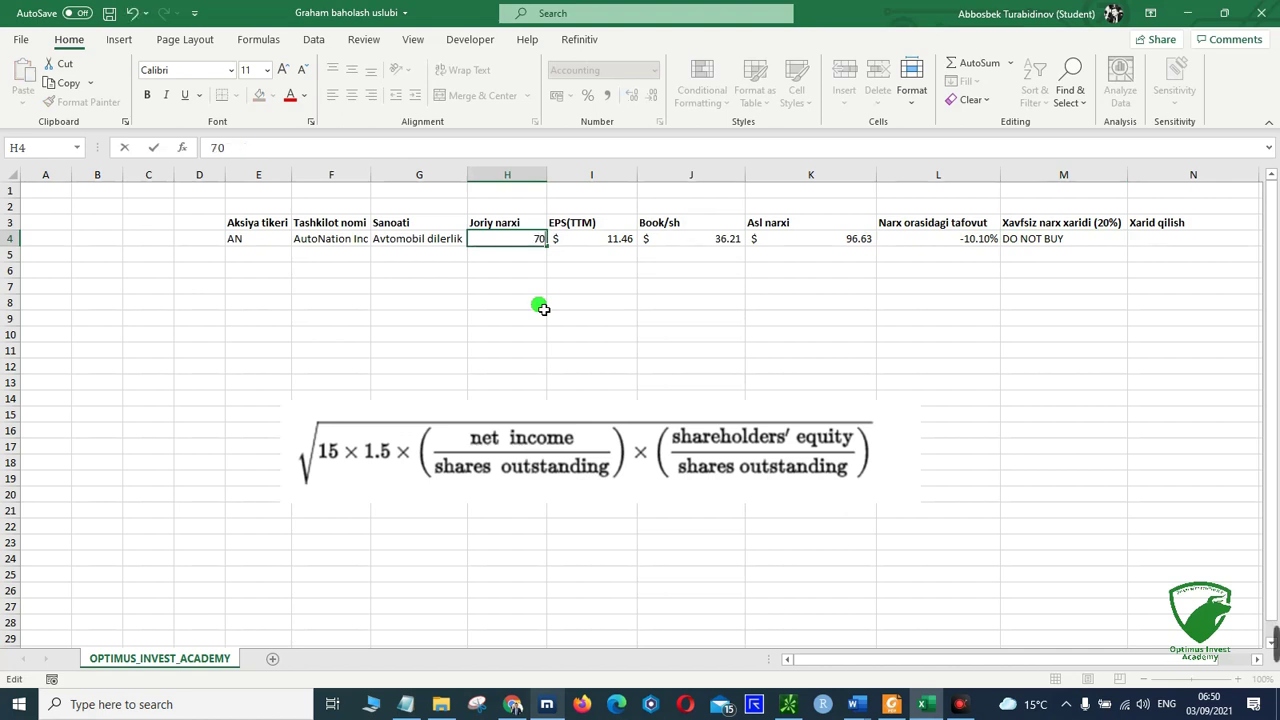
key("Return")
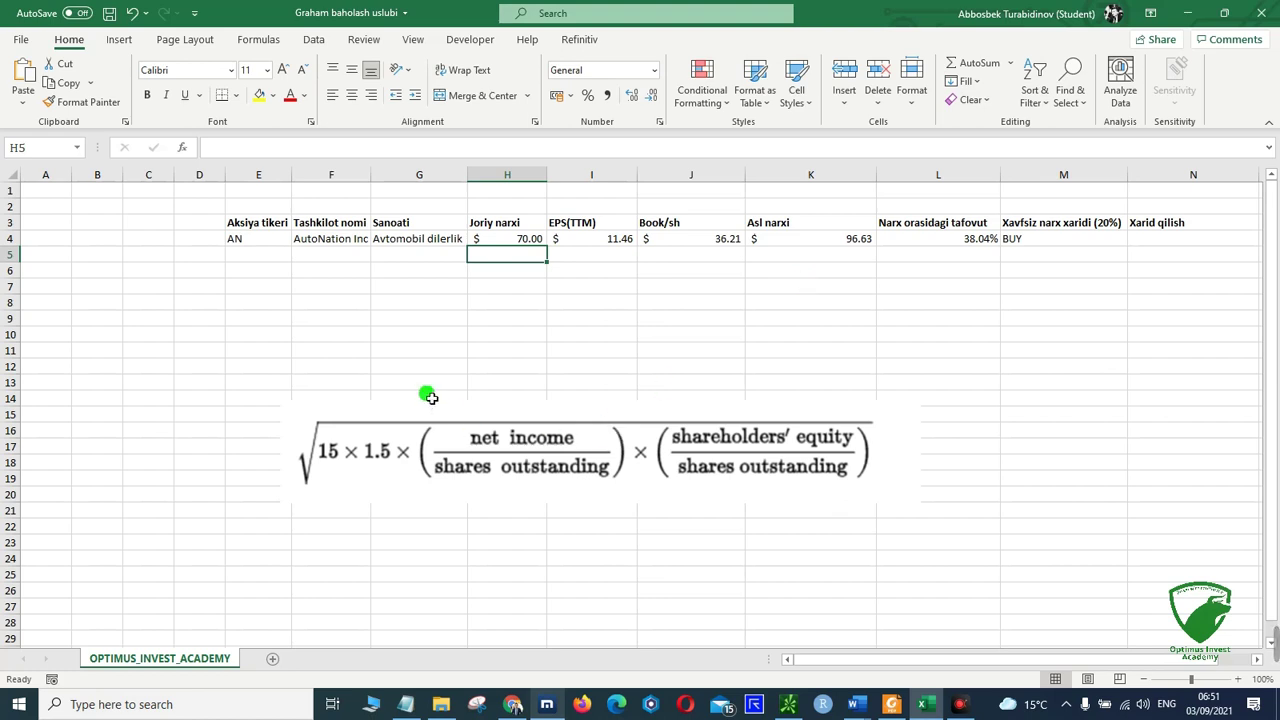
left_click(477, 404)
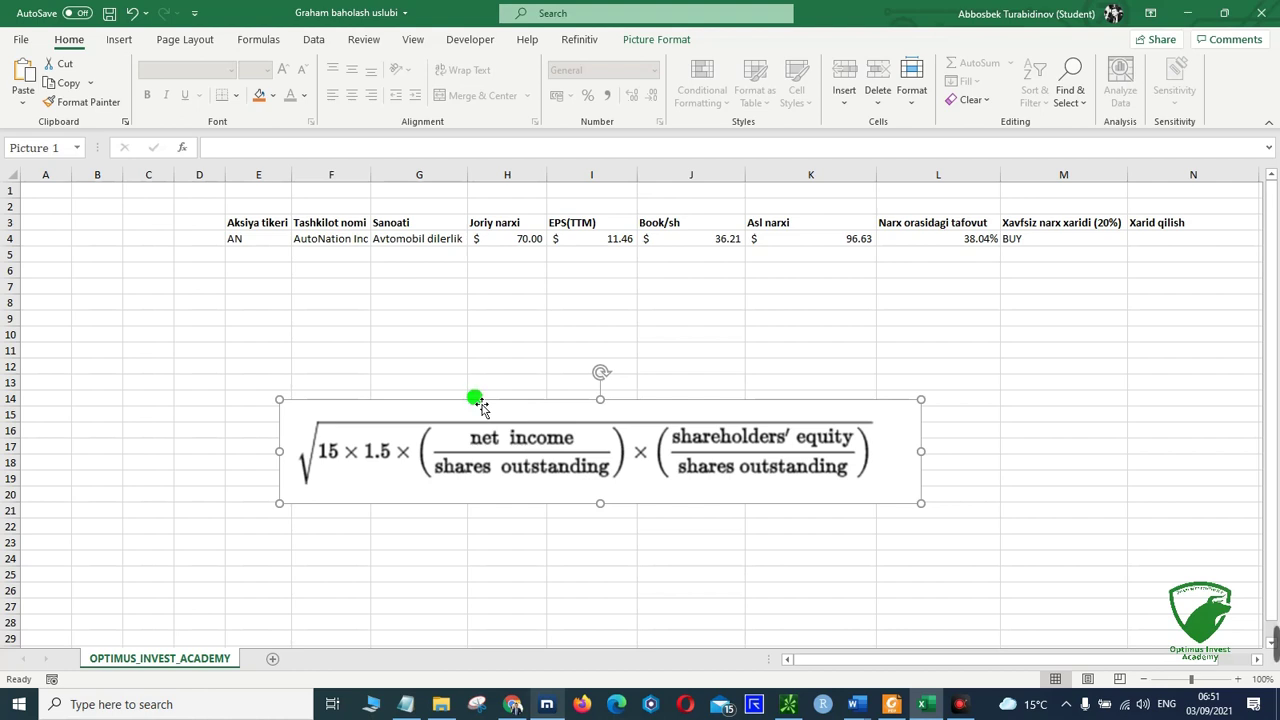
left_click(820, 244)
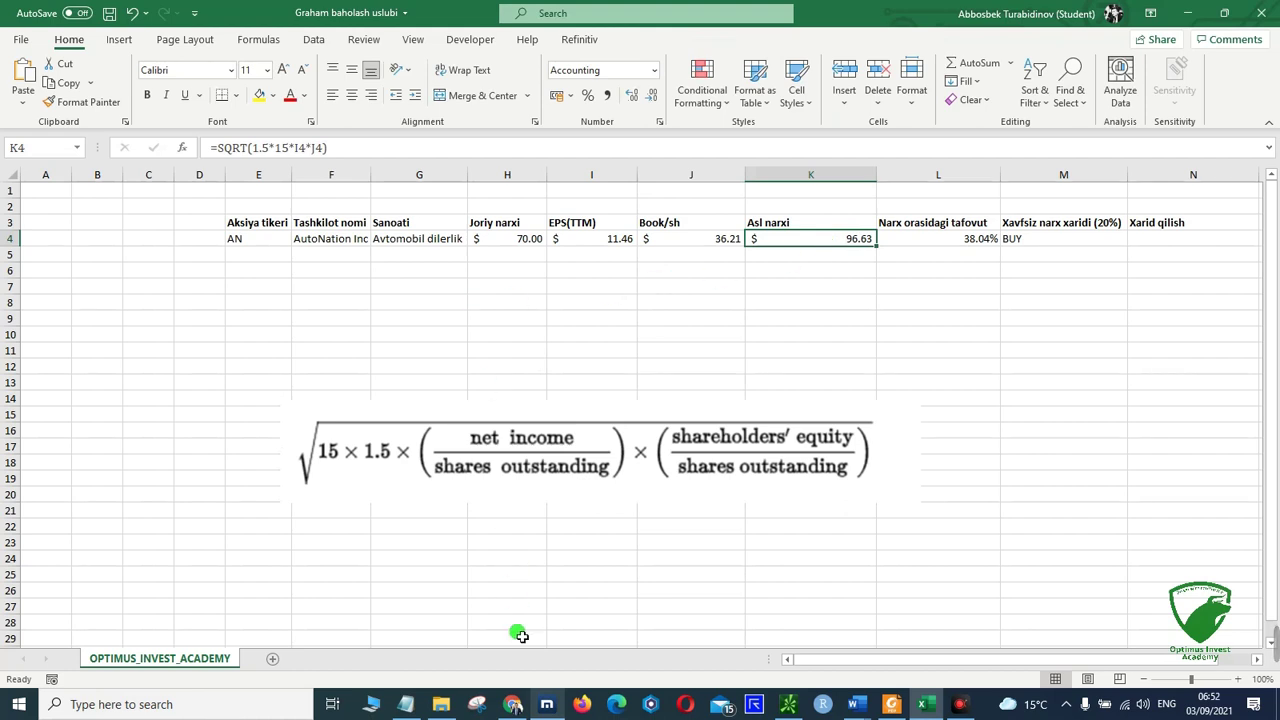
Return to the Finviz screener results in Maxthon, open the AAWW quote in a new tab, and view its statistics table.
left_click(547, 704)
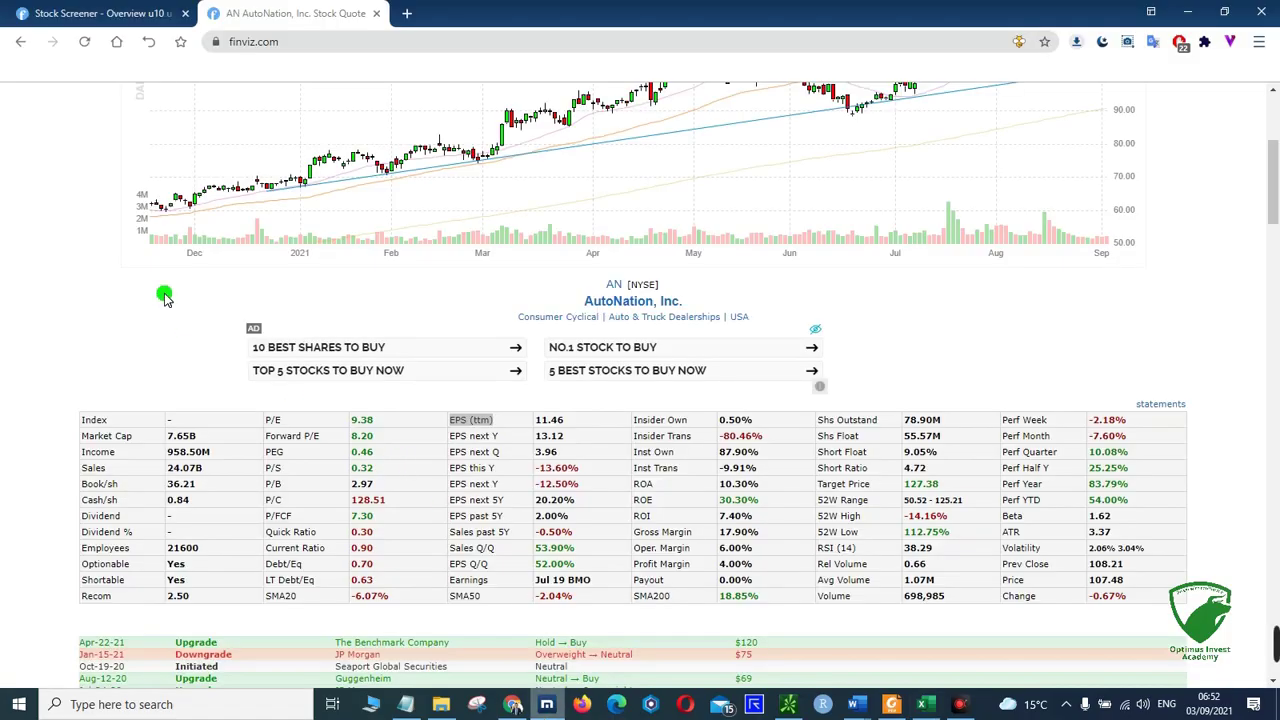
left_click(82, 13)
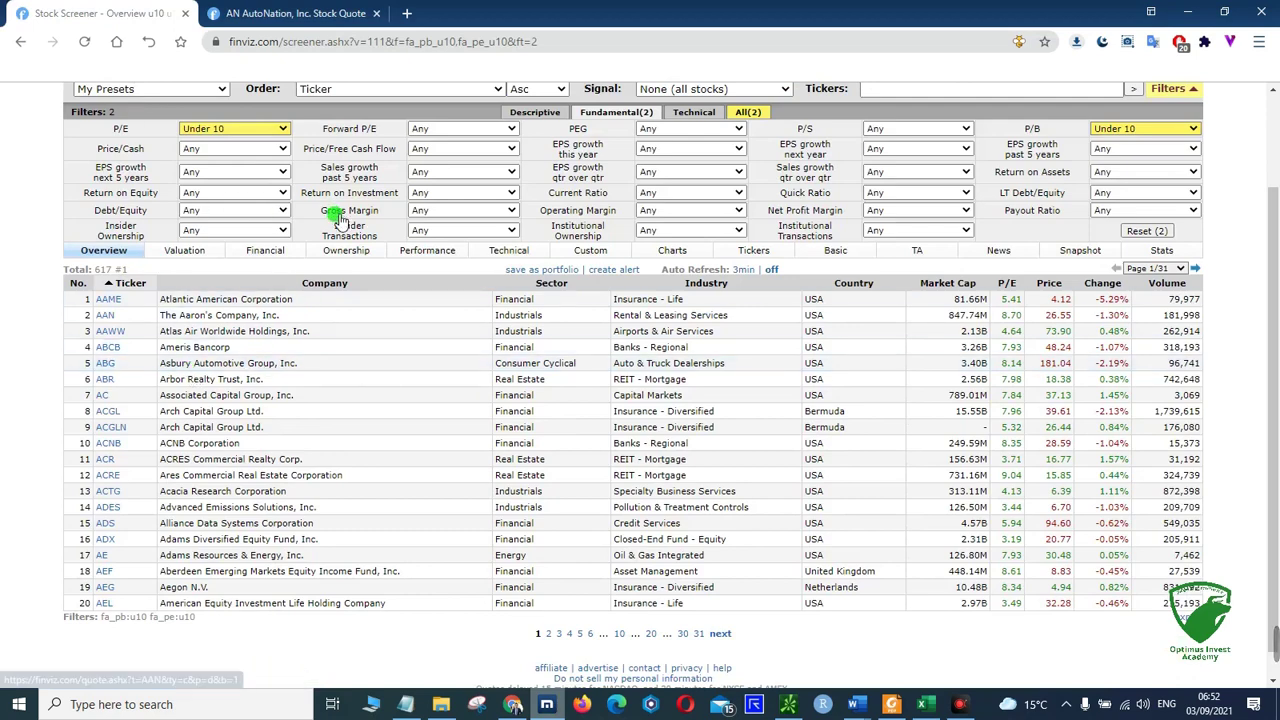
scroll(334, 214, "up", 2)
scroll(363, 372, "down", 1)
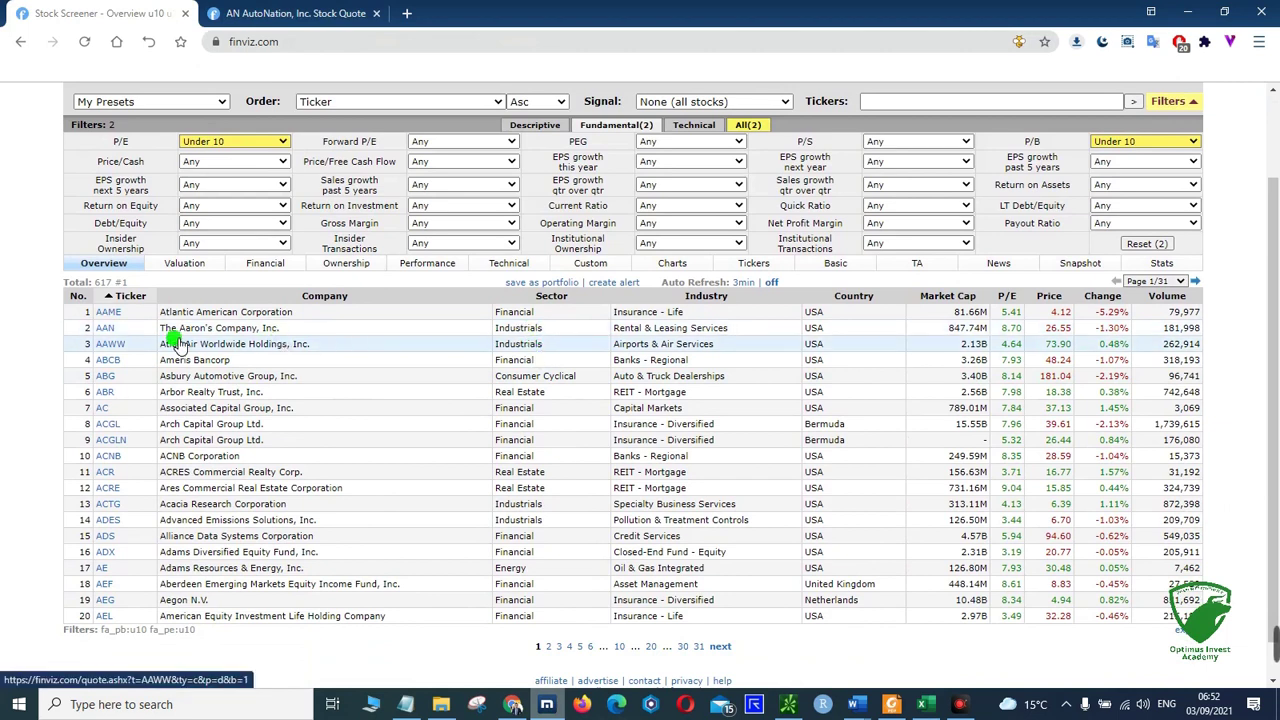
right_click(108, 343)
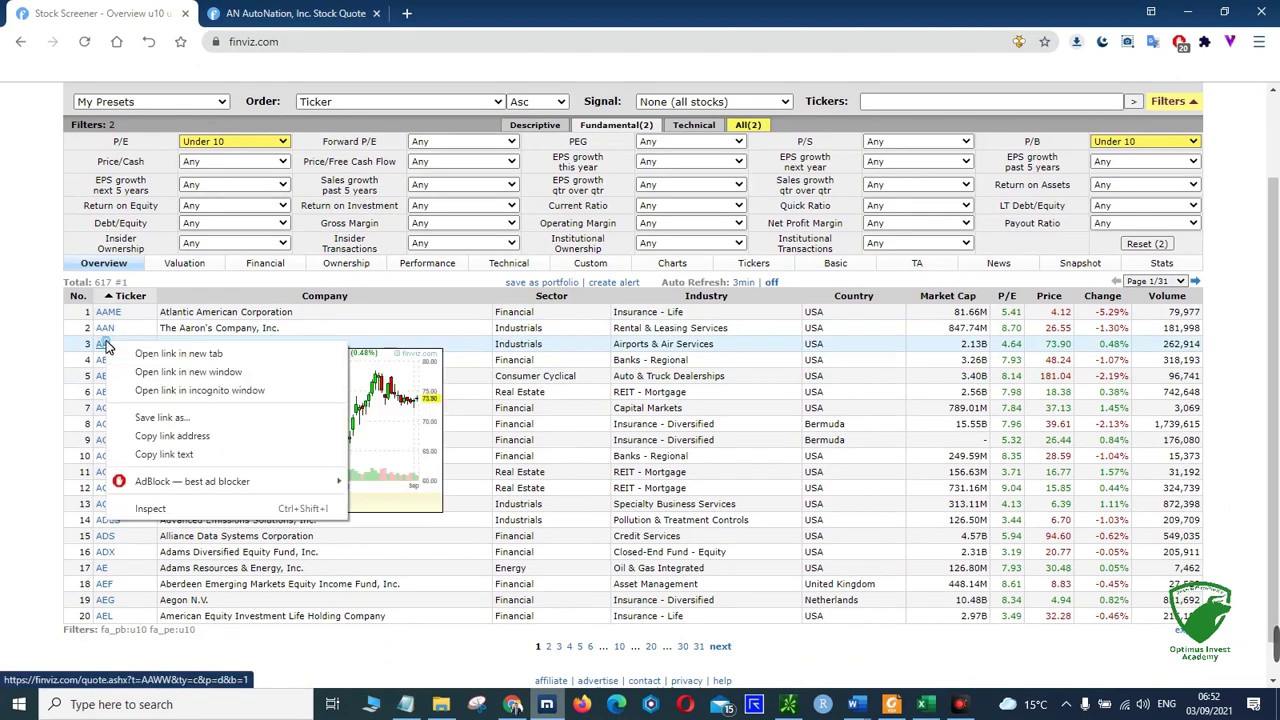
left_click(125, 350)
left_click(268, 10)
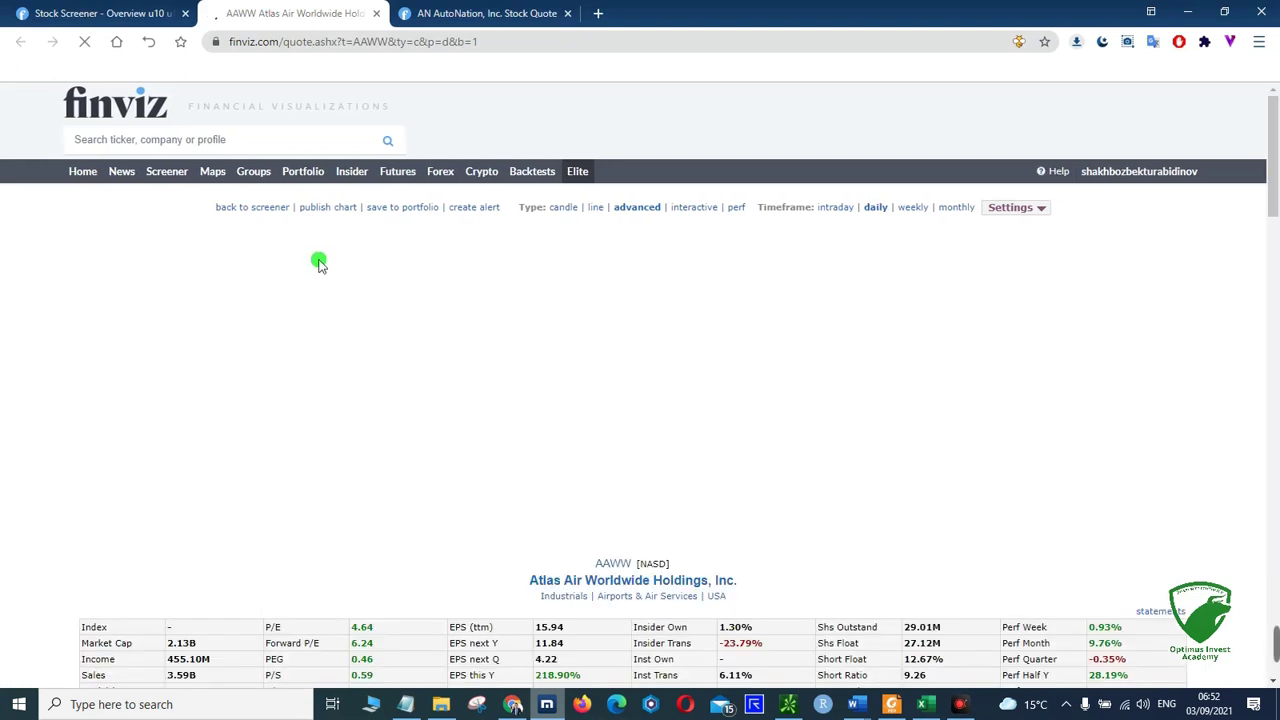
scroll(306, 451, "down", 3)
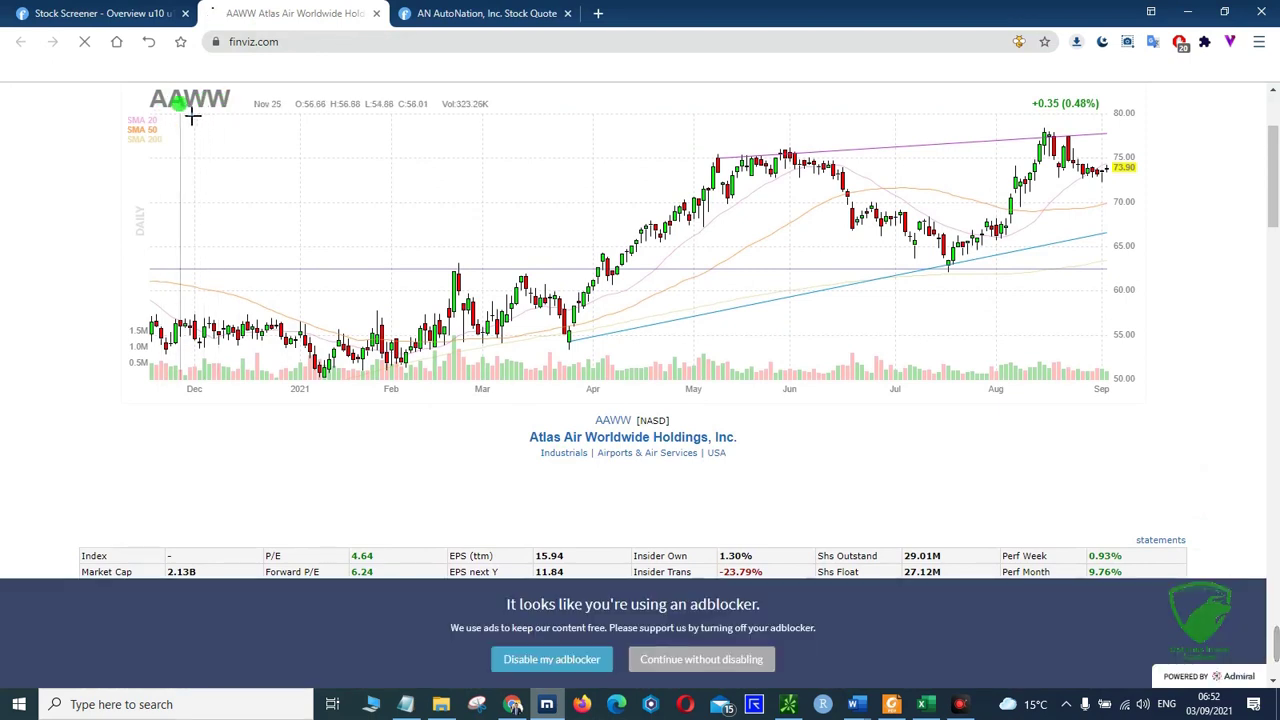
scroll(428, 357, "down", 2)
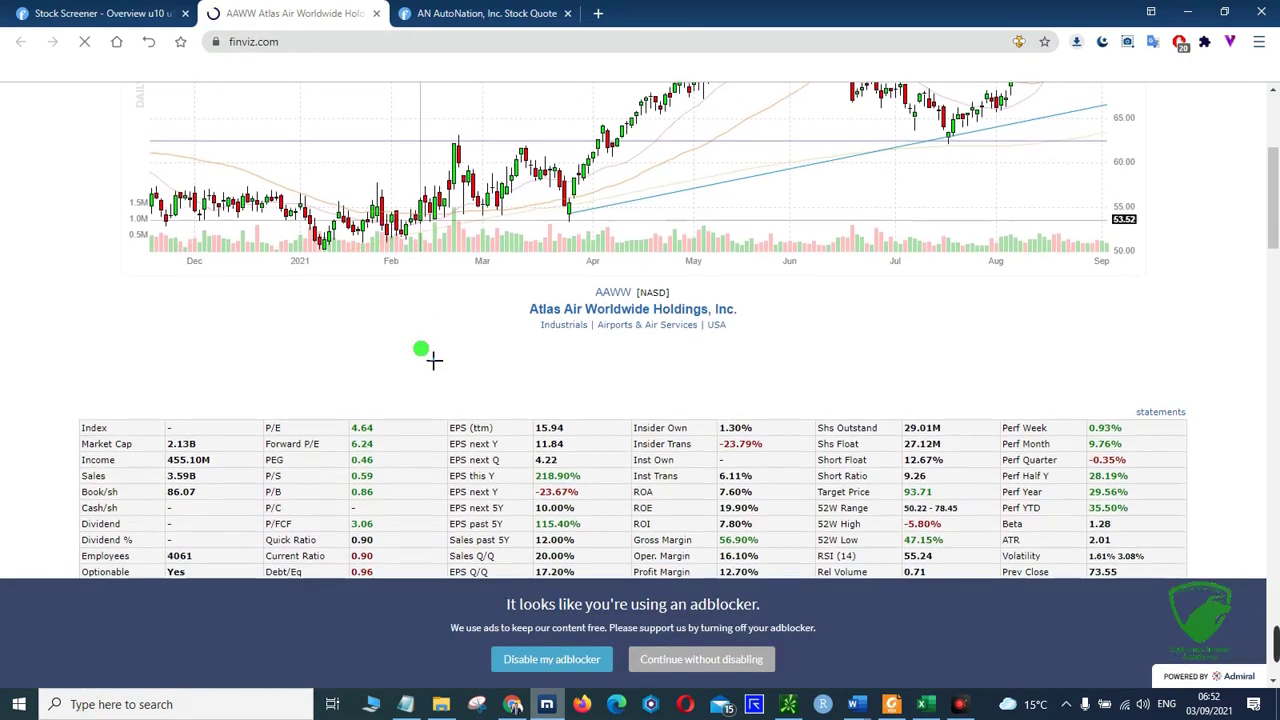
Switch to the Excel workbook and enter the ticker AAWW in E5 and the company name Atlas Air in F5.
left_click(922, 702)
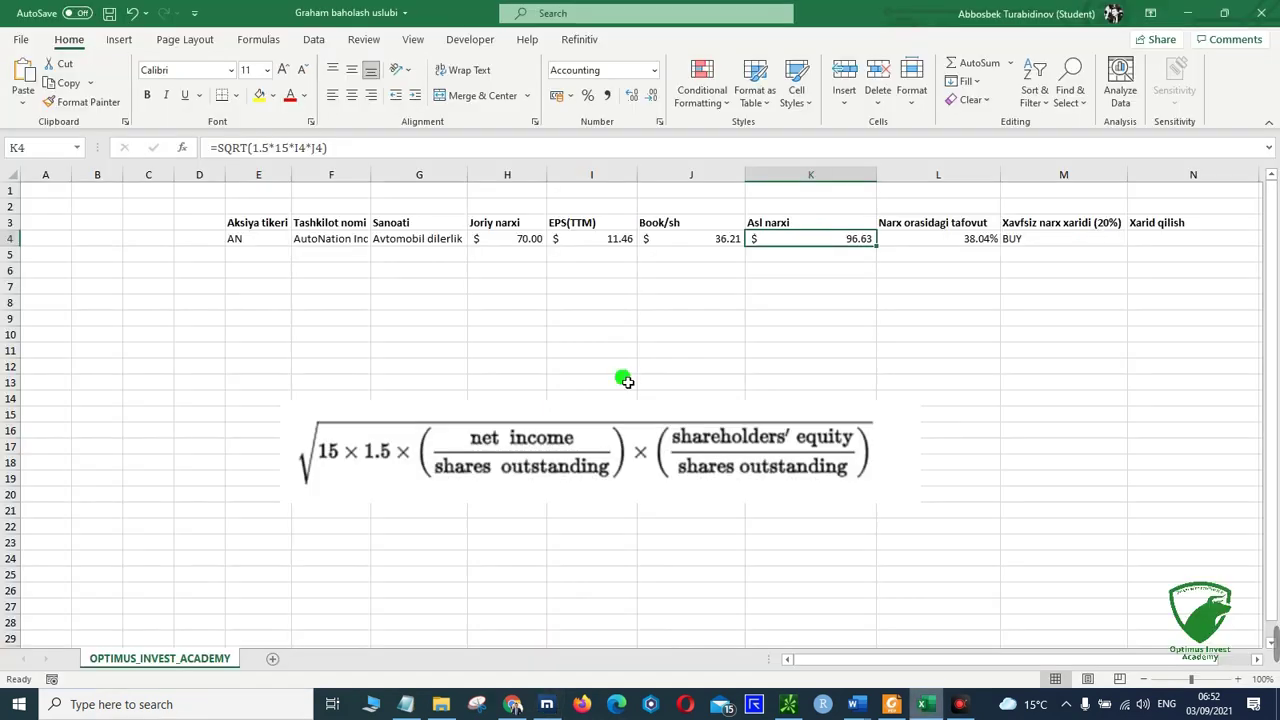
left_click(254, 258)
type("AAWW")
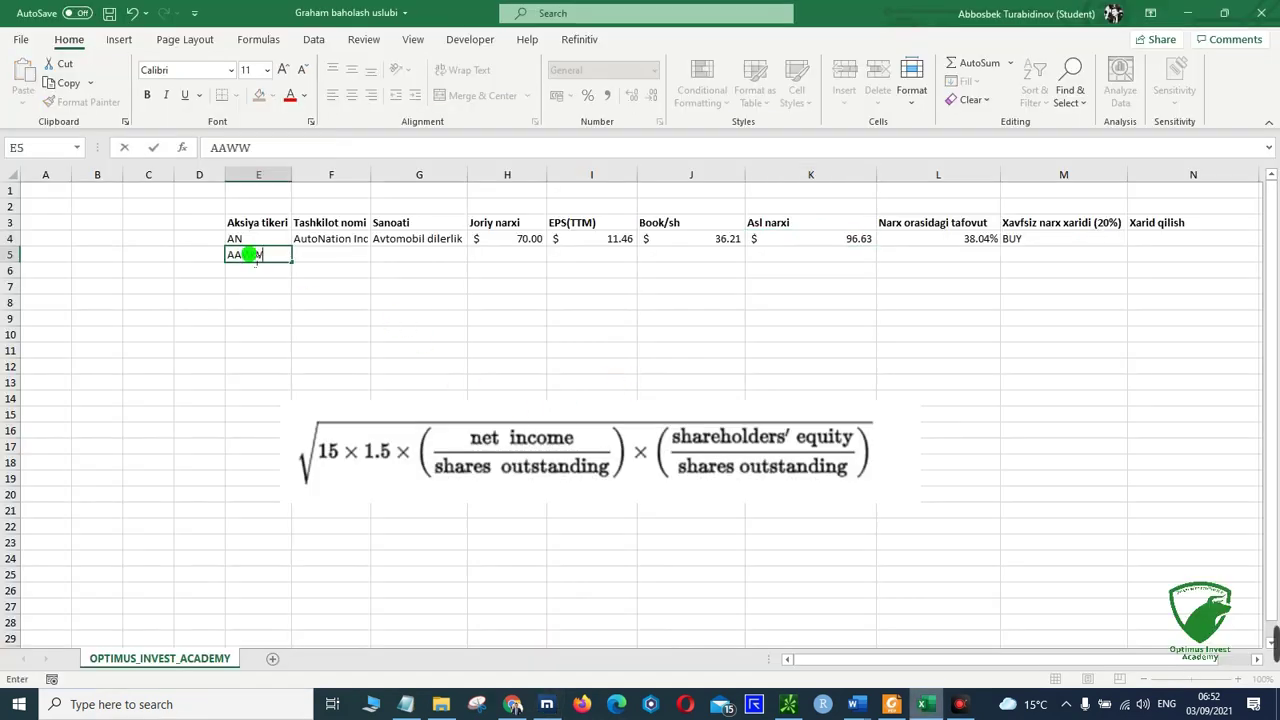
key("Tab")
left_click(547, 704)
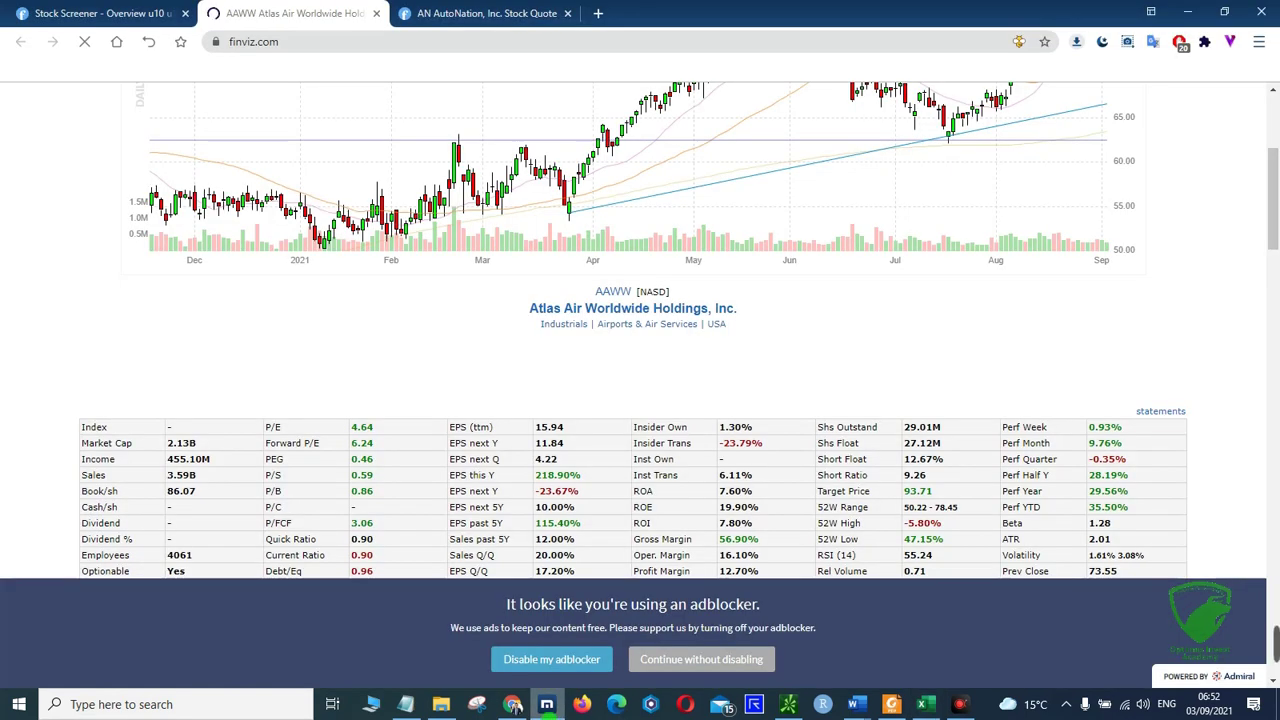
key("alt+Tab")
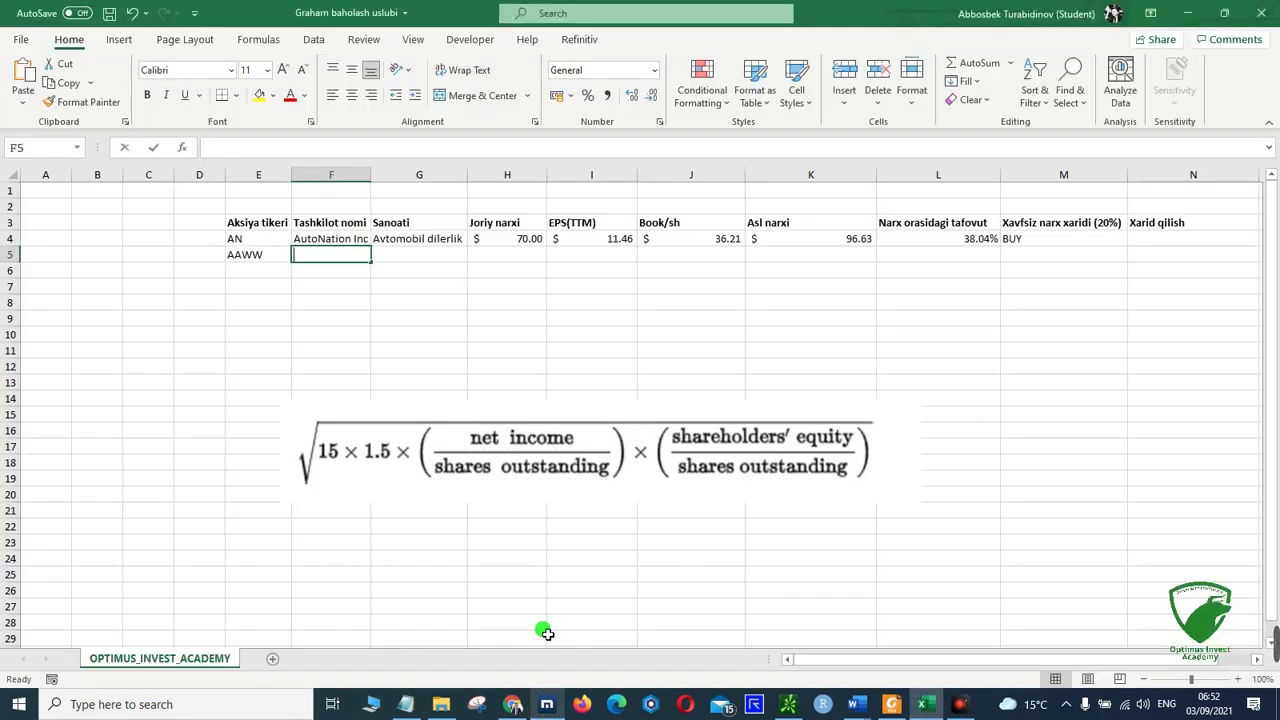
type("Atlas Air")
key("Tab")
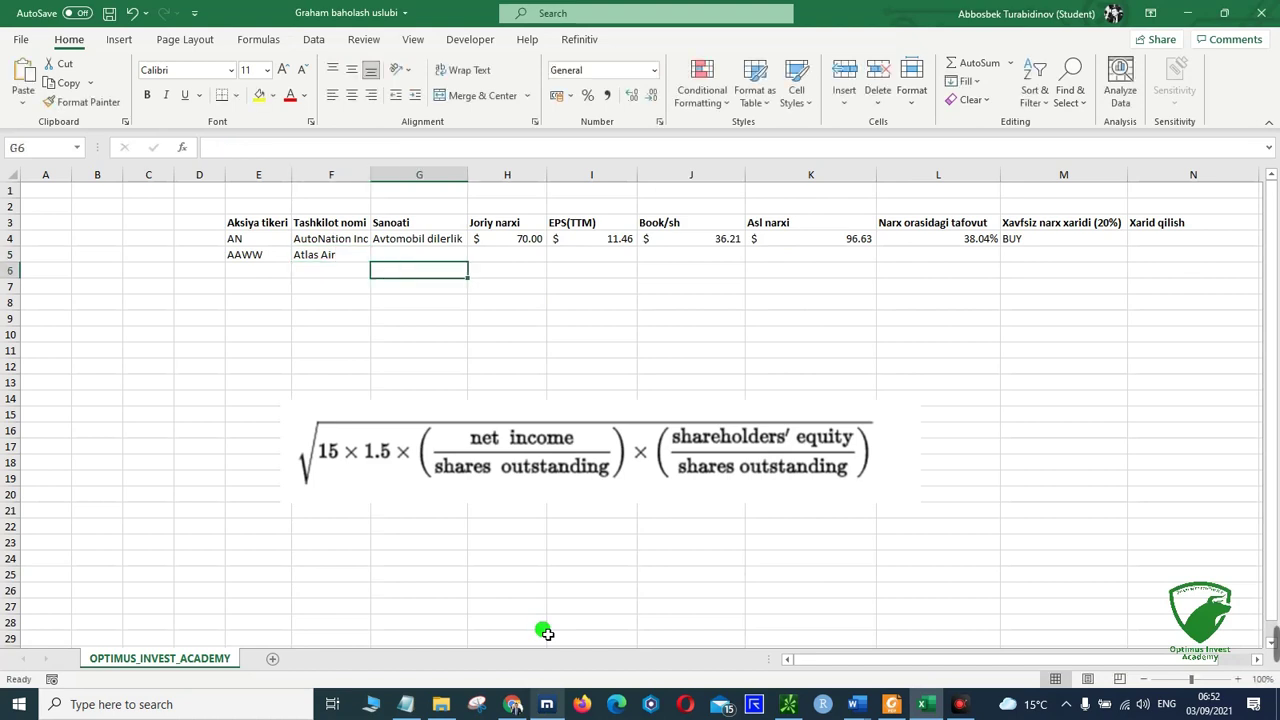
Check Atlas Air's industry on Finviz in Maxthon and enter "Aerport xizmat ko'rsatish" in cell G5 of the Excel workbook.
left_click(545, 705)
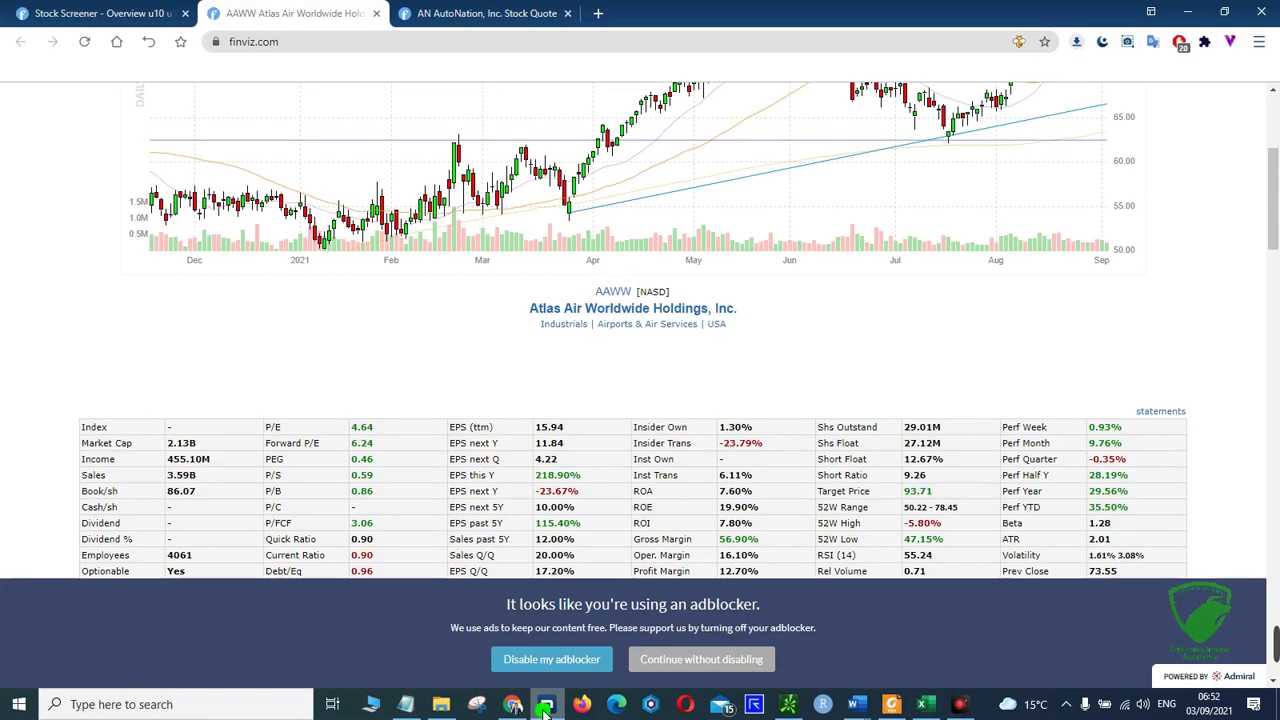
left_click(545, 708)
type("Ae")
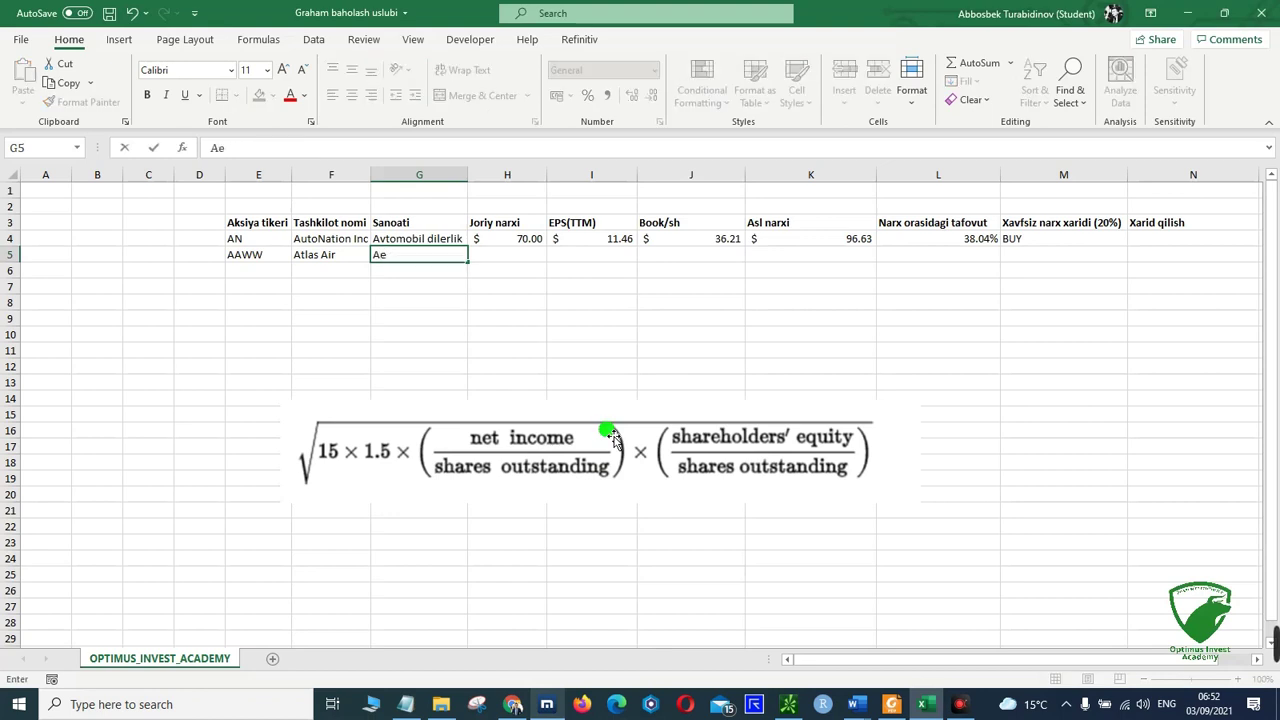
type("rpo")
key("BackSpace")
type("port xizmat ko'rsatish")
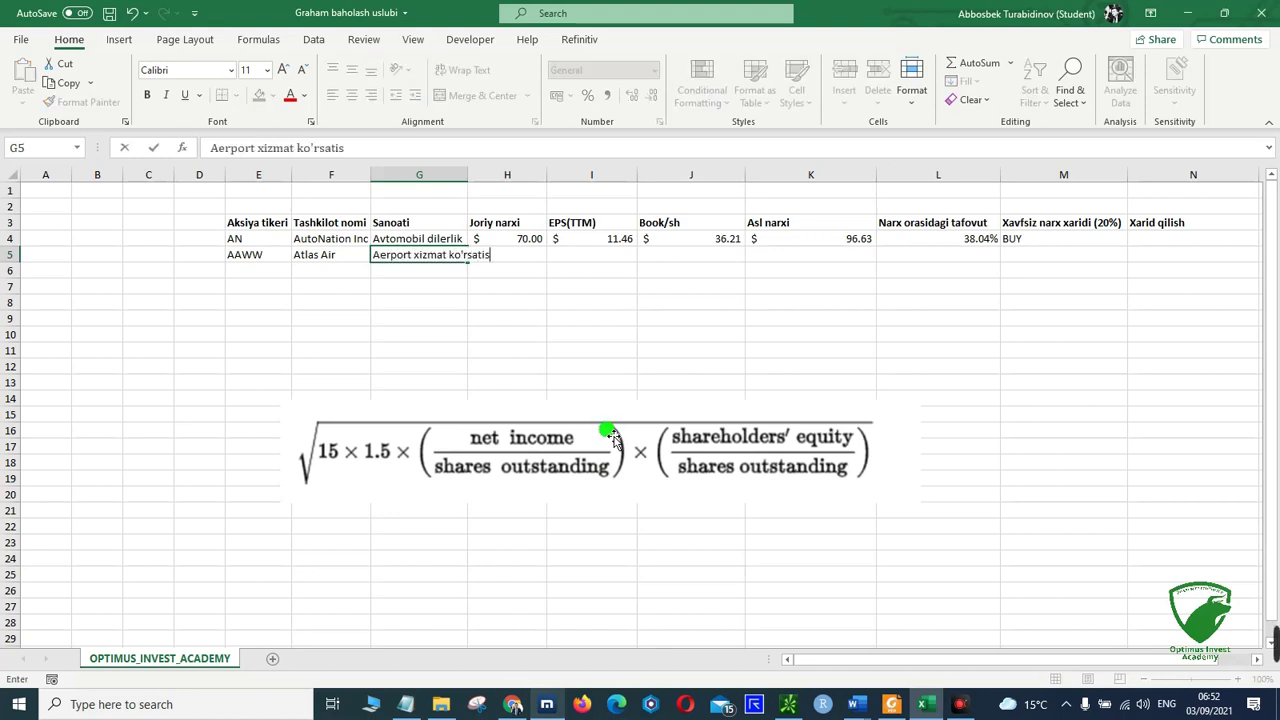
key("Return")
key("Up")
key("Right")
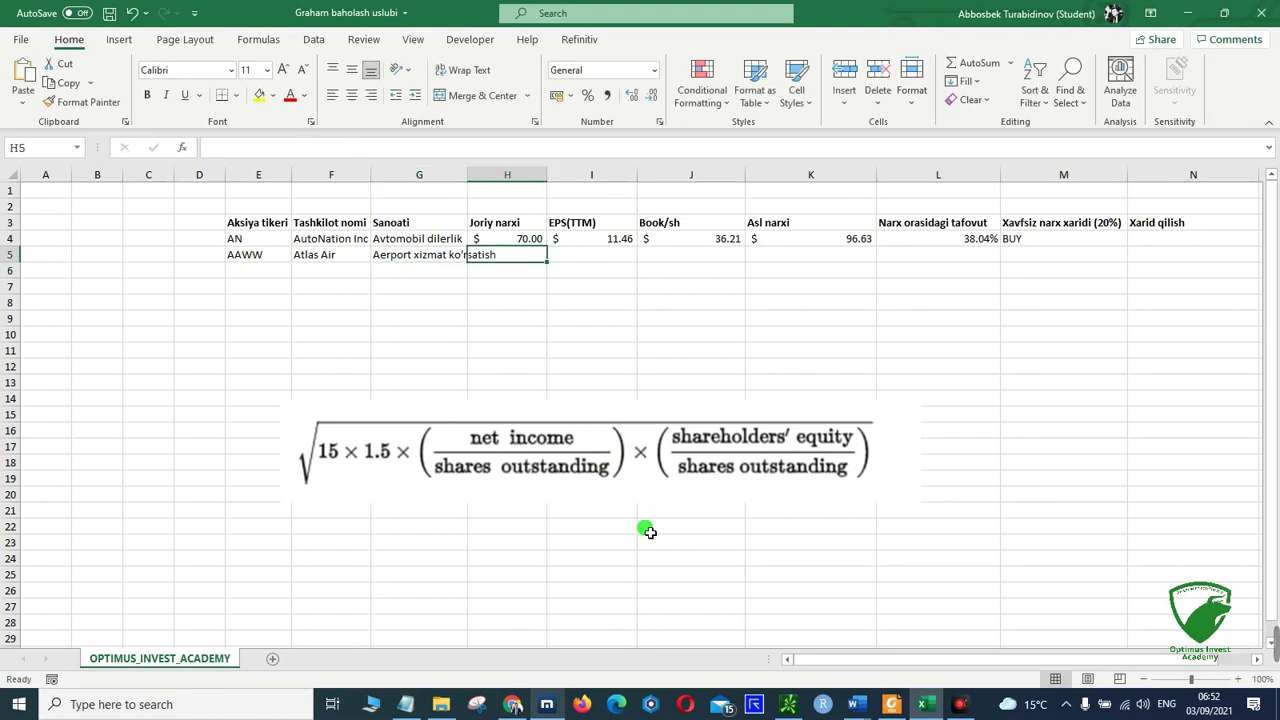
Check AAWW's latest price on the Finviz chart in Maxthon and enter 73.9 as the current price in Excel cell H5.
left_click(547, 704)
scroll(858, 333, "up", 2)
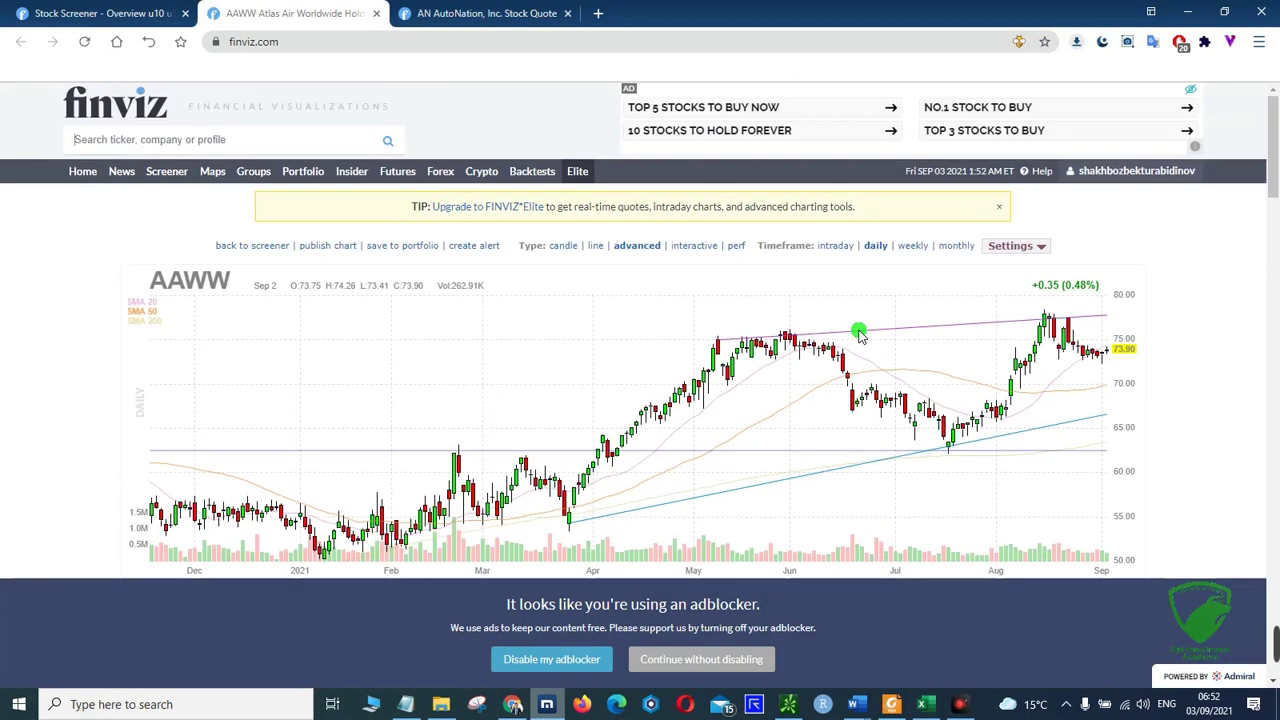
scroll(883, 451, "down", 1)
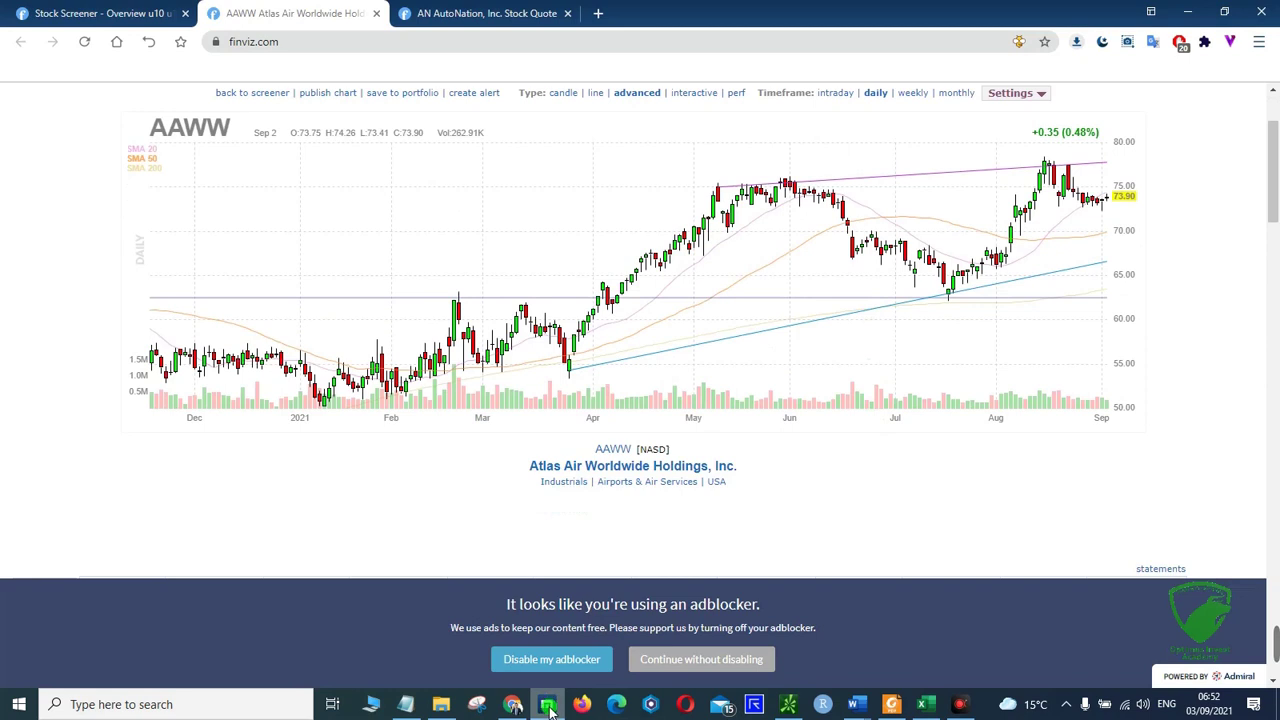
key("alt+Tab")
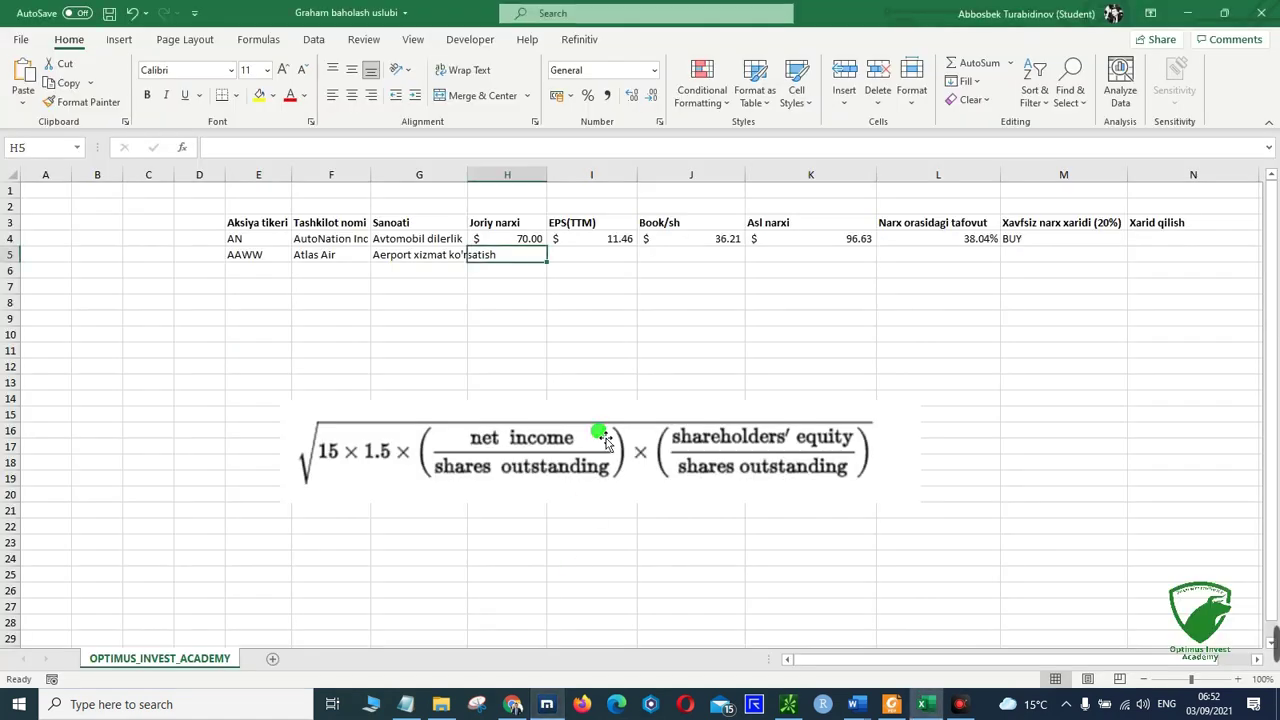
type("73.9")
key("Return")
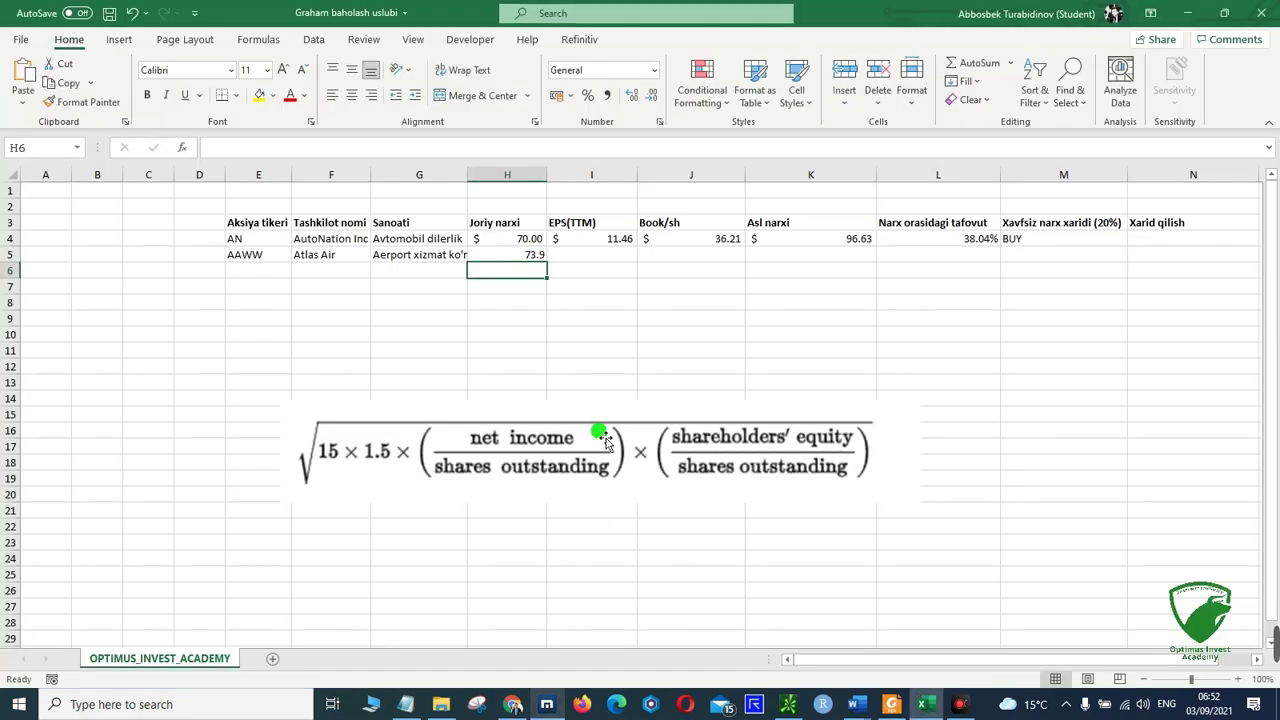
Look up AAWW's EPS (ttm) in the Finviz statistics table in Maxthon and enter 15.94 in Excel cell I5.
left_click(610, 260)
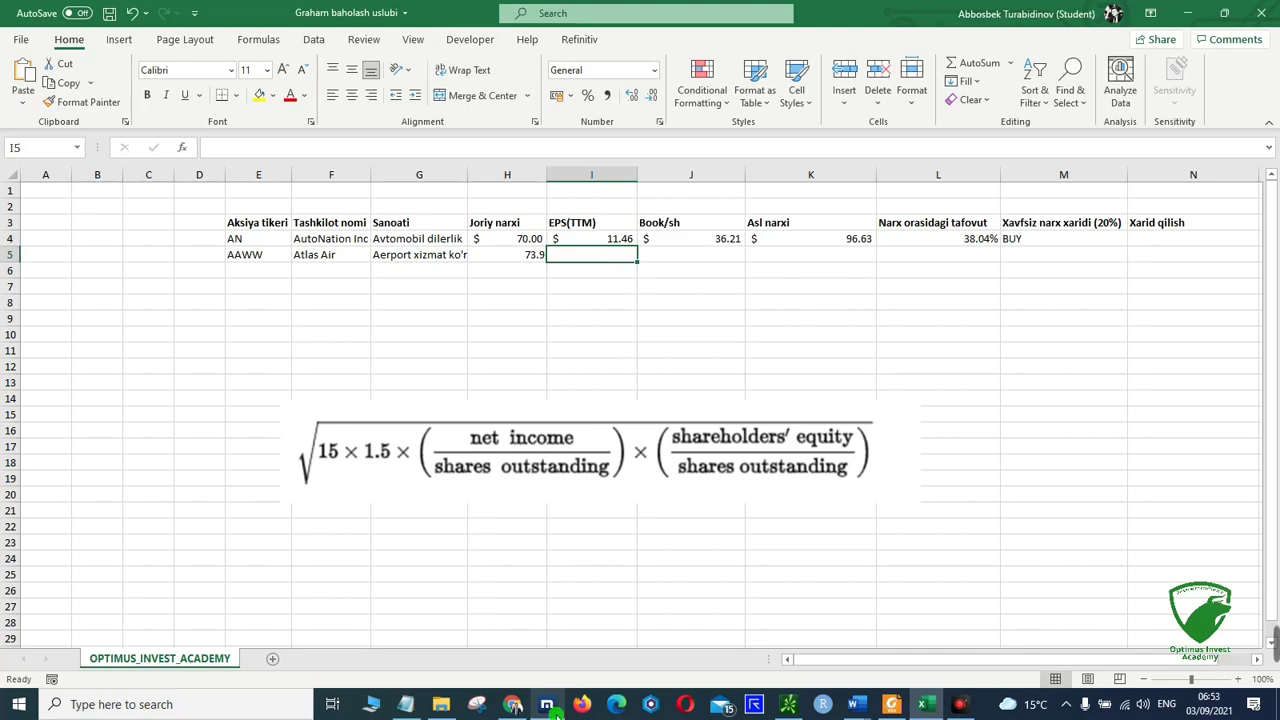
left_click(549, 706)
scroll(557, 491, "down", 2)
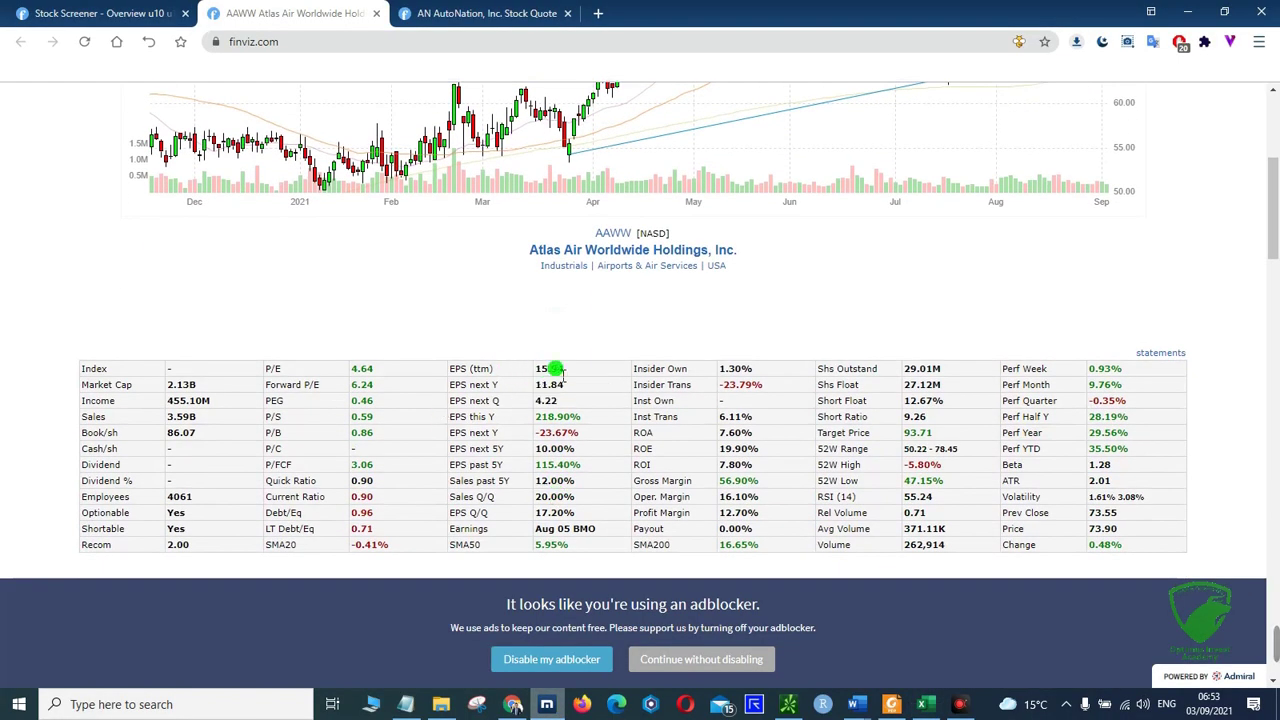
left_click(554, 704)
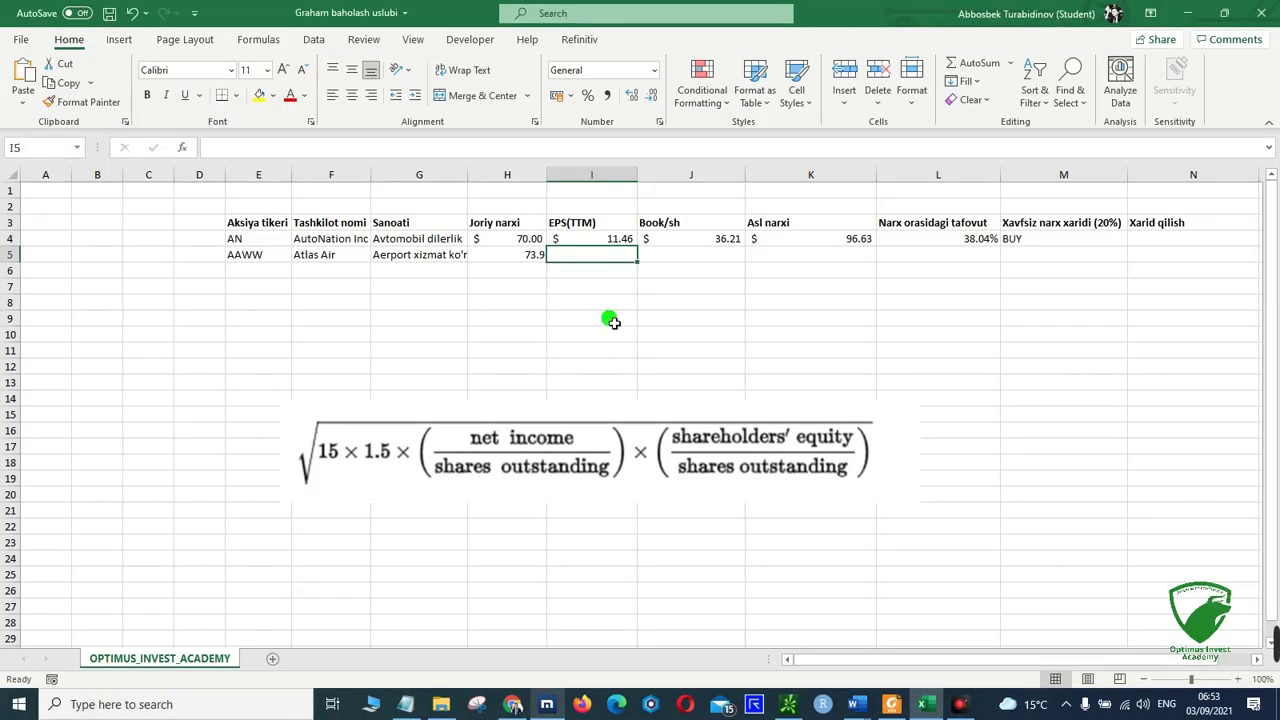
type("15.94")
key("Tab")
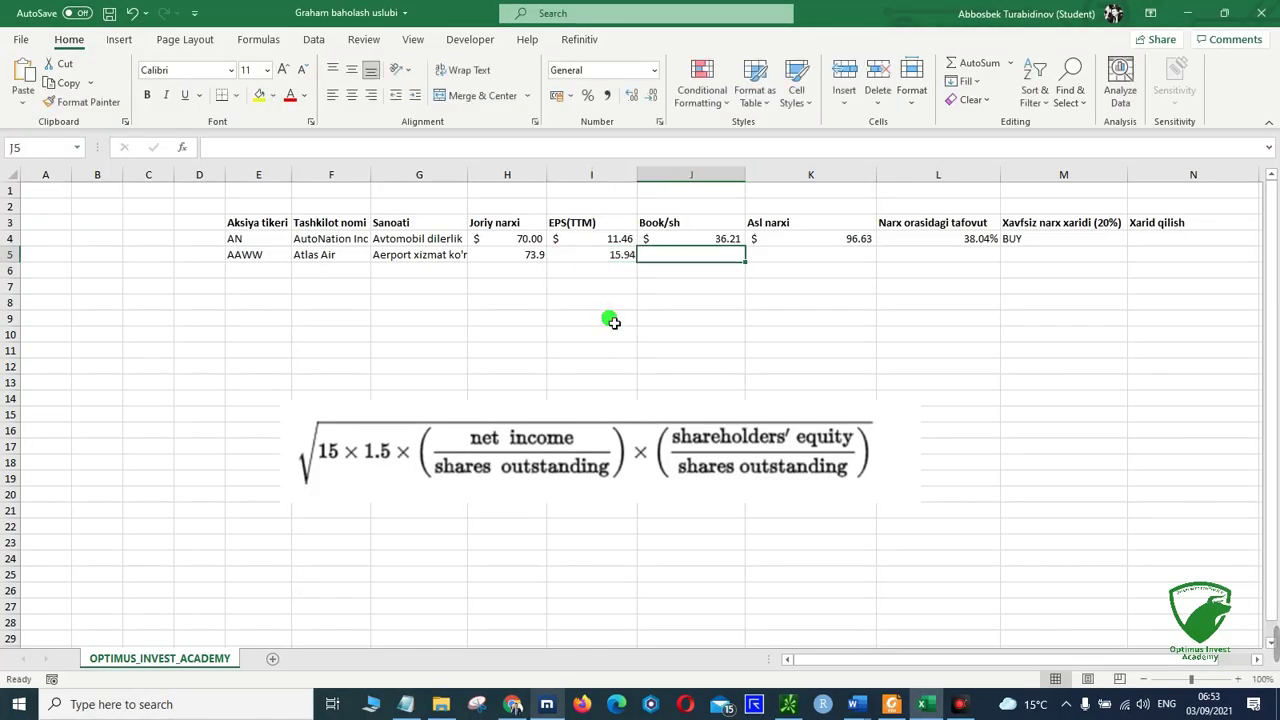
Look up AAWW's Book/sh in the Finviz statistics table in Maxthon and enter 86.07 in Excel cell J5.
left_click(552, 704)
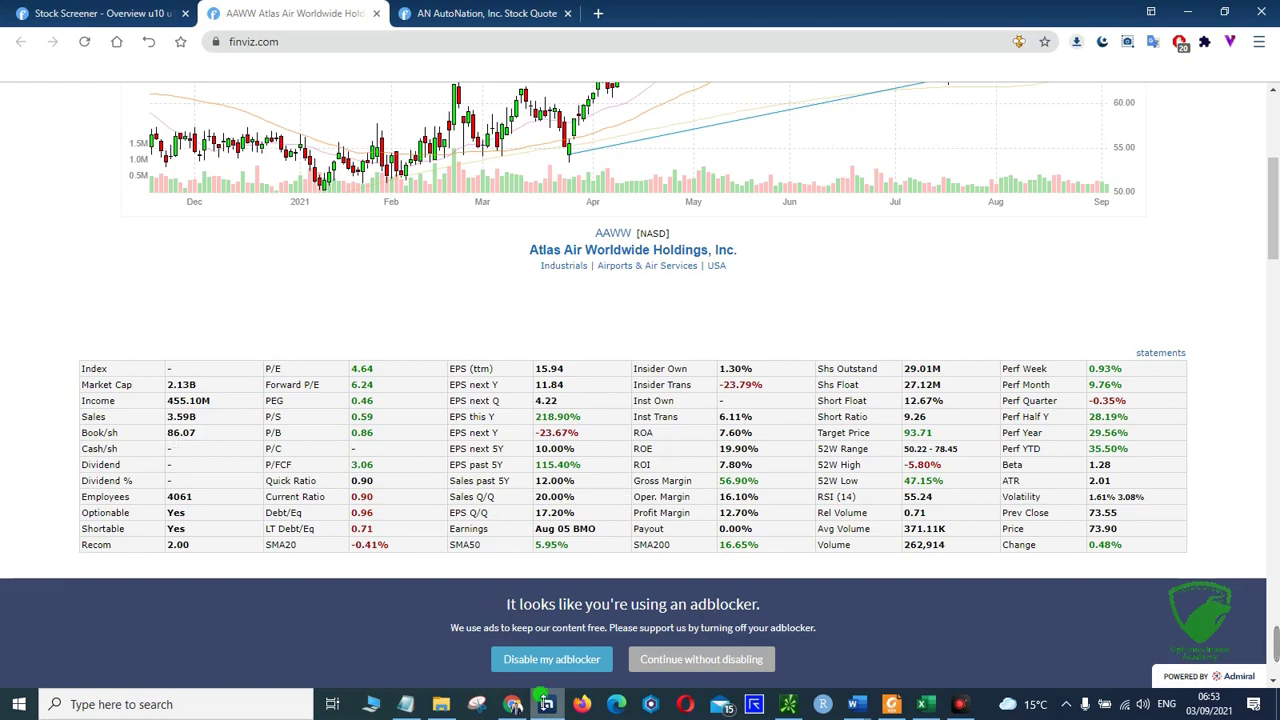
left_click(547, 704)
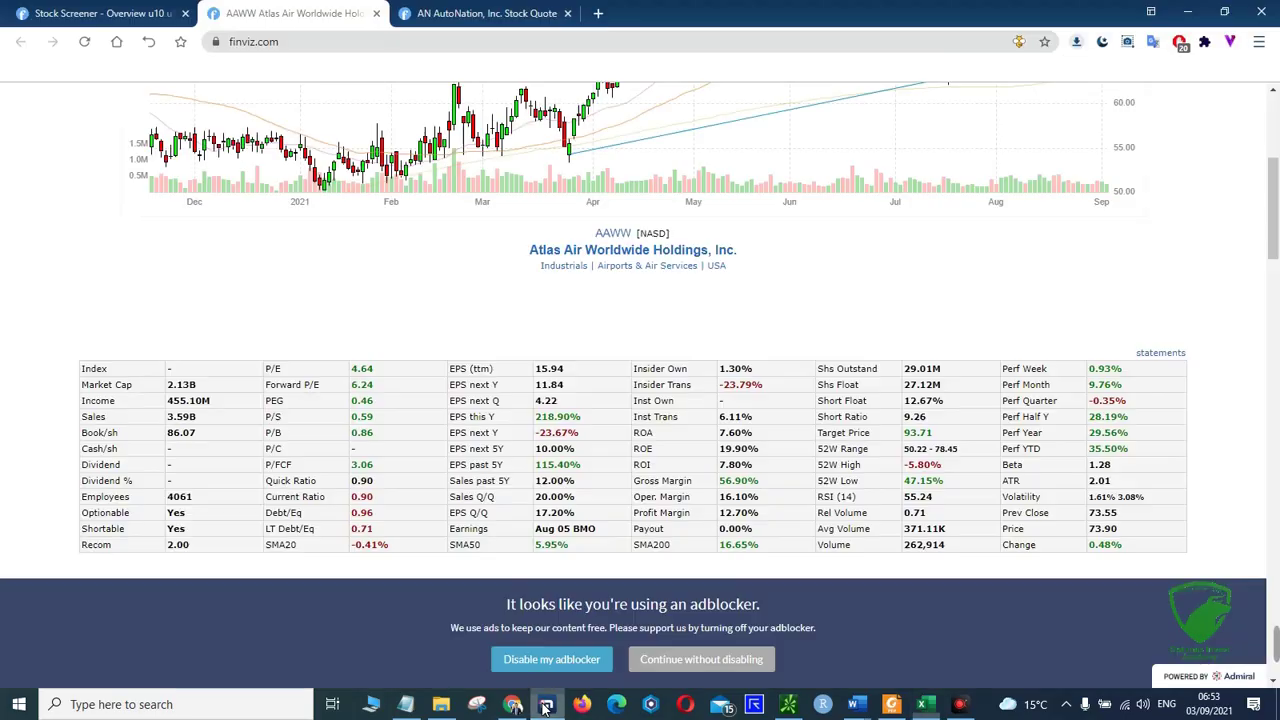
left_click(512, 704)
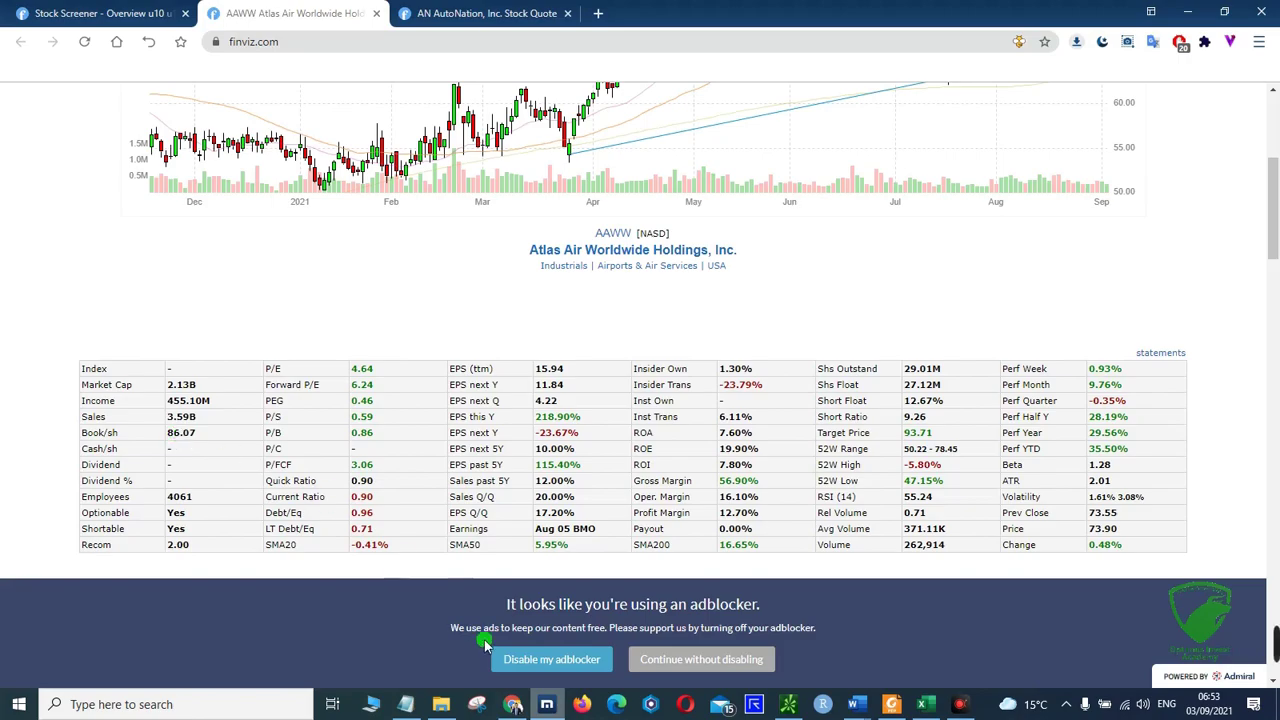
left_click(547, 704)
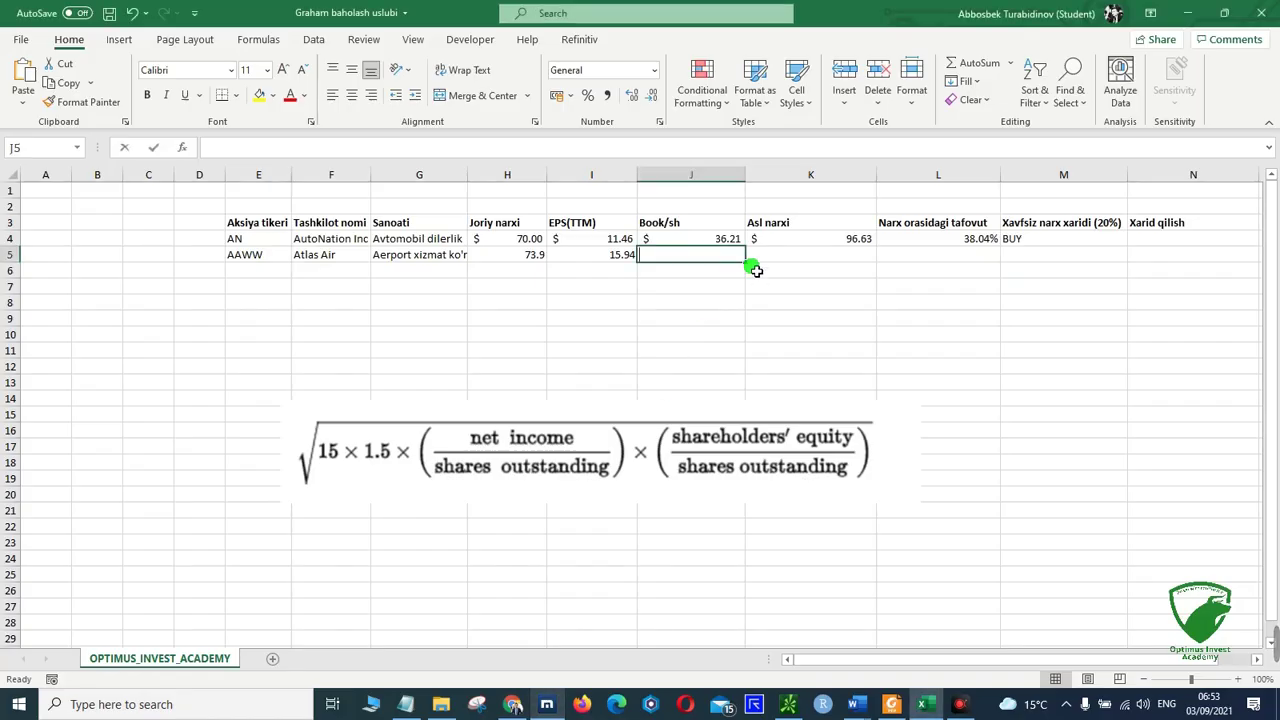
type("86.07")
key("Return")
key("Up")
key("Left")
key("Right")
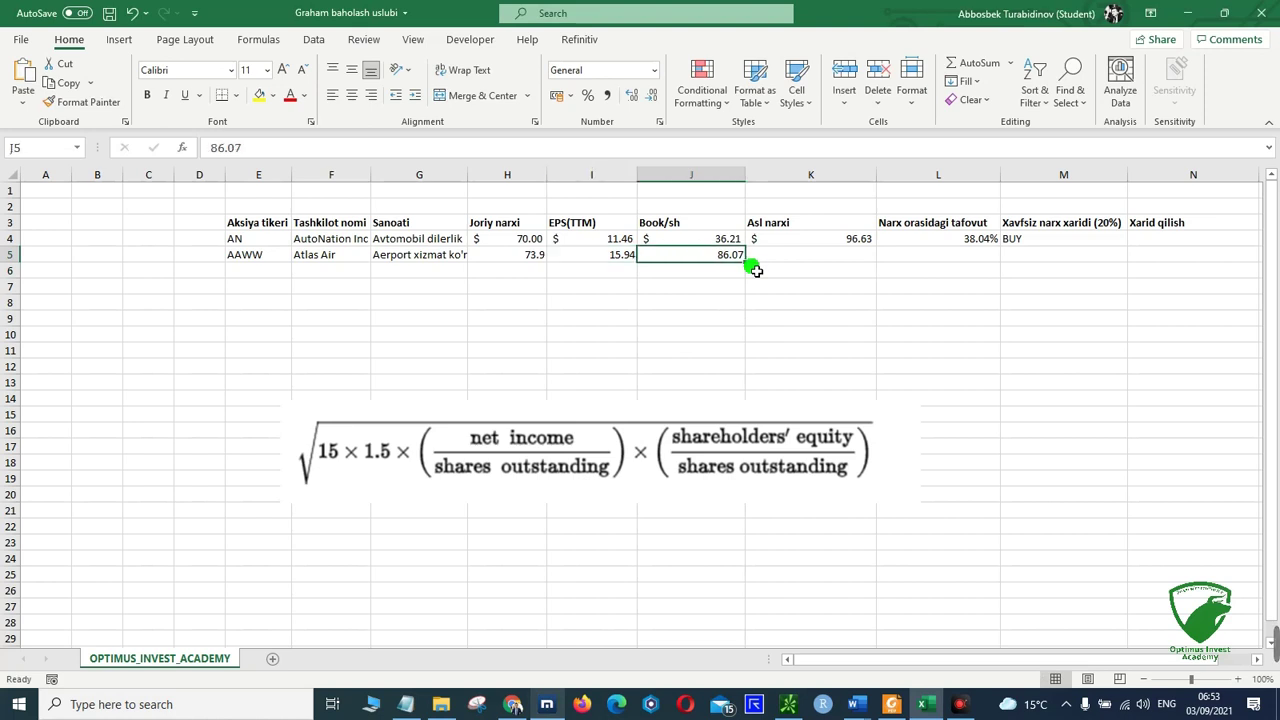
Fill the Graham intrinsic value formula from K4 down to K5 for Atlas Air and review the result.
left_click(814, 239)
left_click_drag(870, 247, 886, 256)
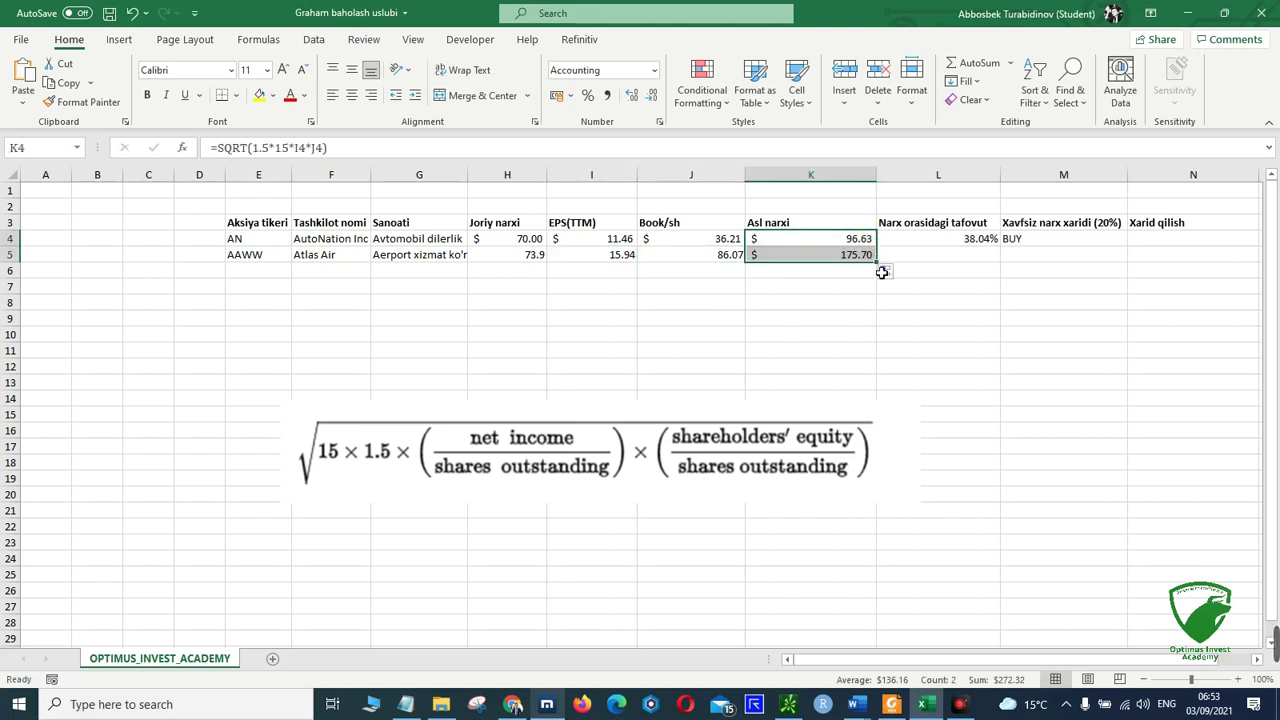
left_click(833, 278)
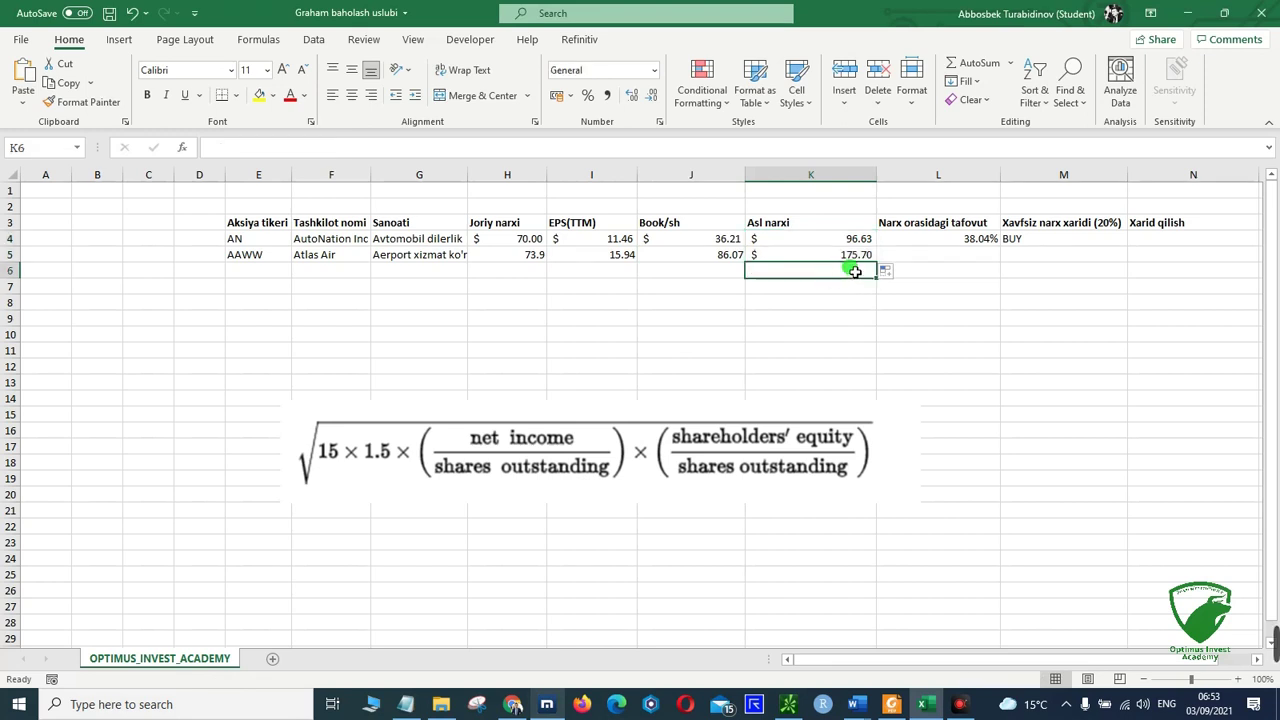
left_click(848, 258)
left_click(832, 280)
left_click(830, 279)
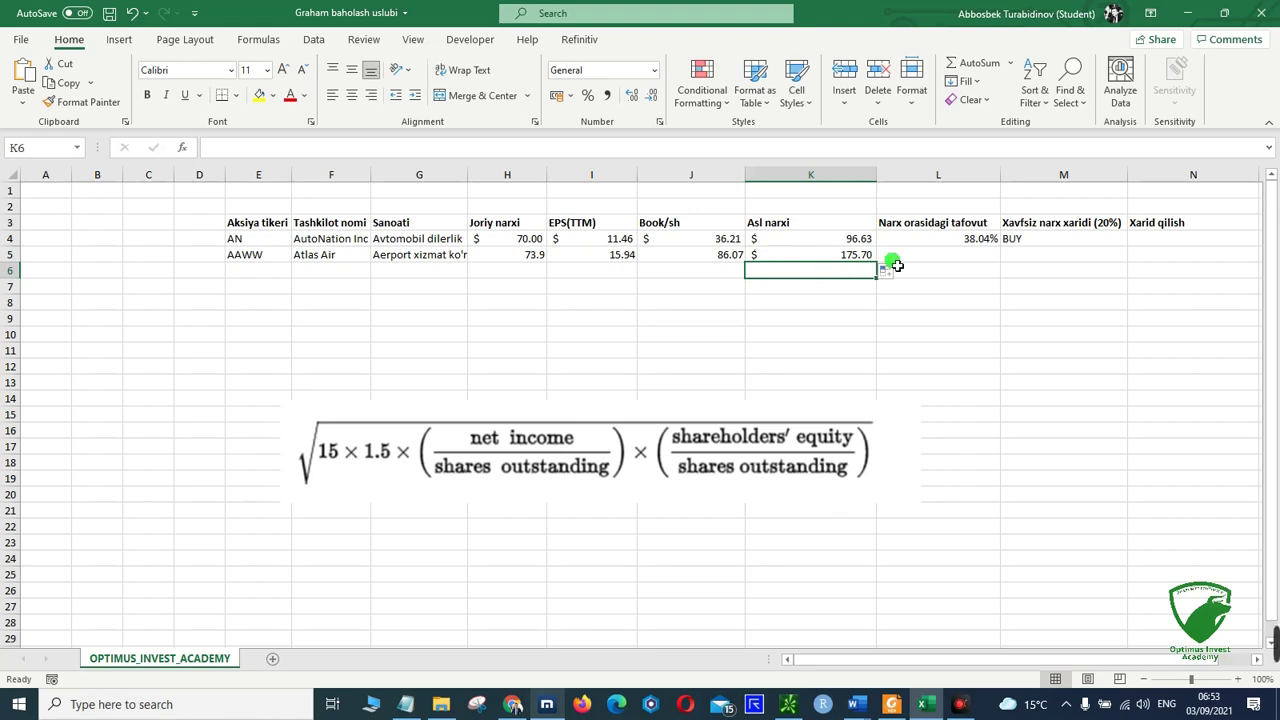
Fill the price difference formula from L4 down to L5 for Atlas Air.
key("Up")
key("Up")
key("Right")
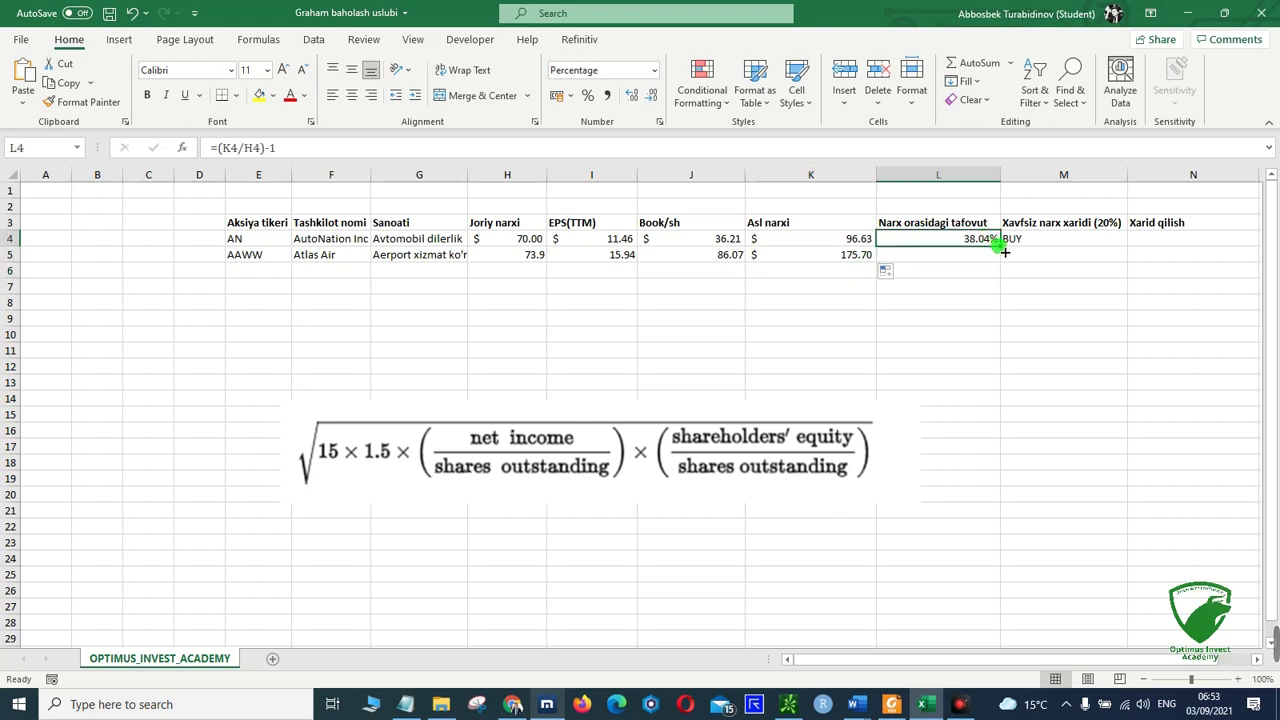
left_click_drag(1000, 246, 1004, 264)
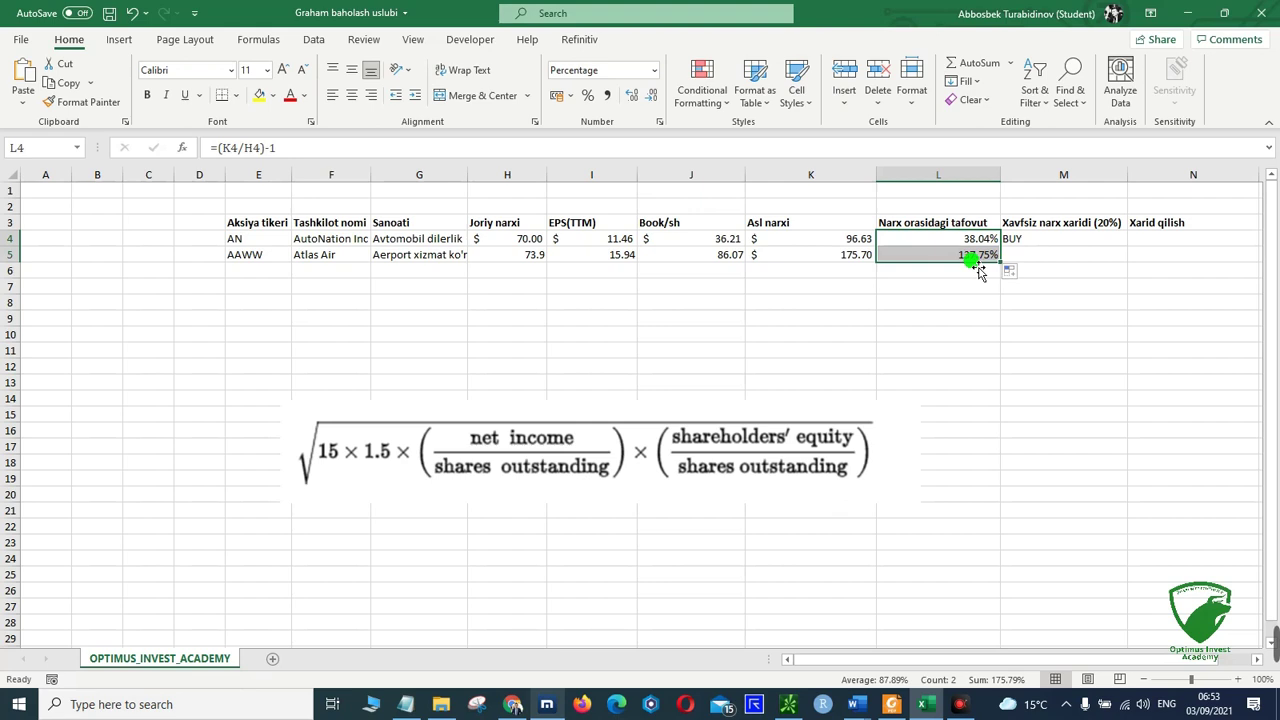
left_click(975, 272)
Set AutoNation's current price in cell H4 to 107.48.
left_click(527, 240)
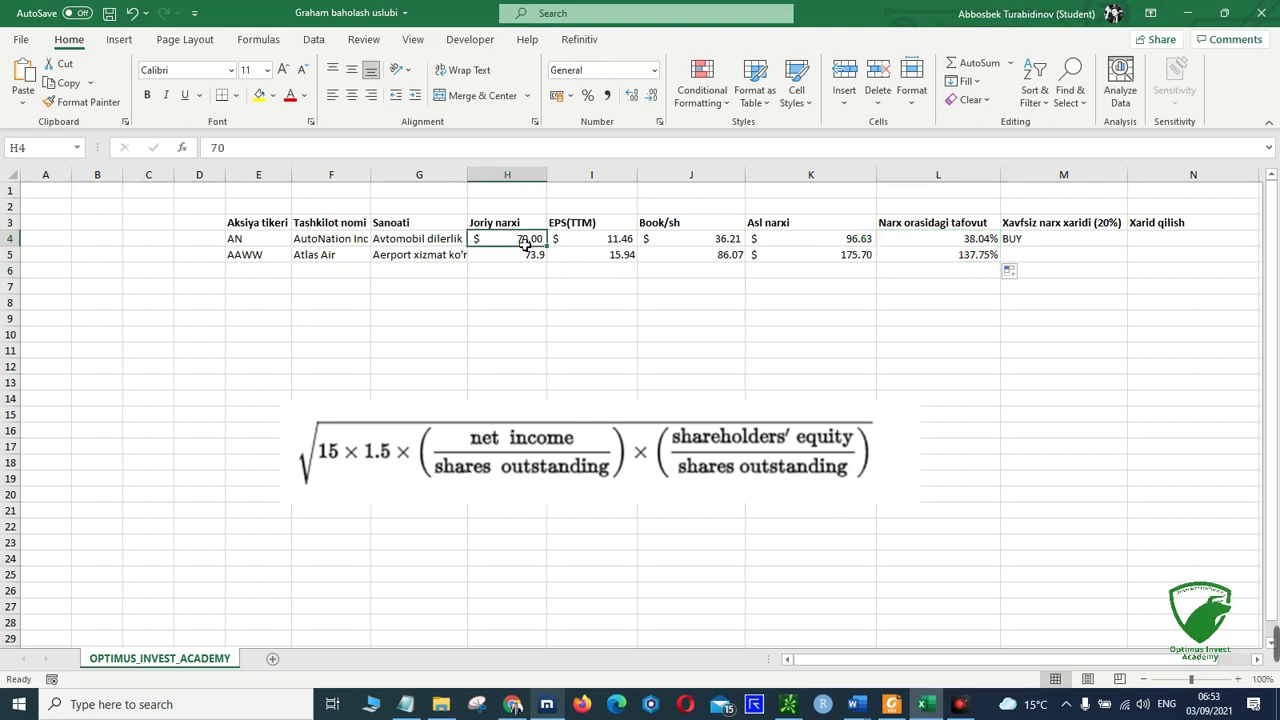
double_click(527, 240)
key("BackSpace")
key("BackSpace")
type("10")
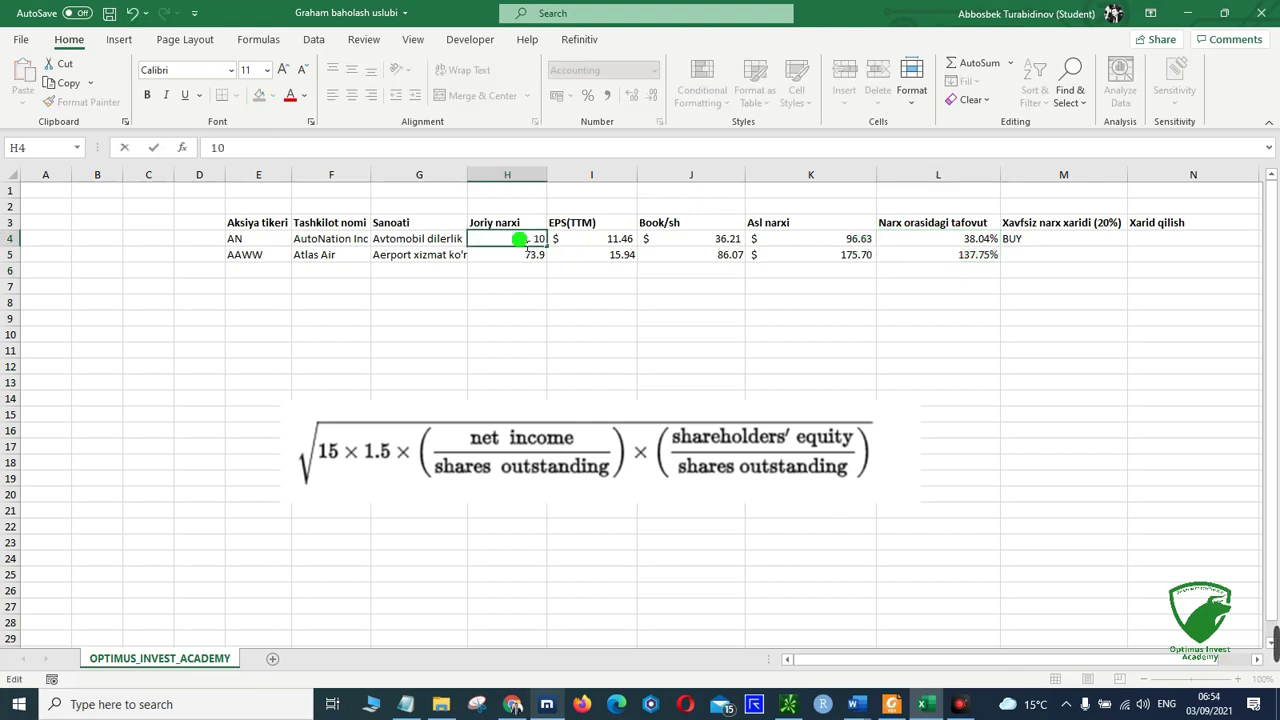
type("7.48")
key("Return")
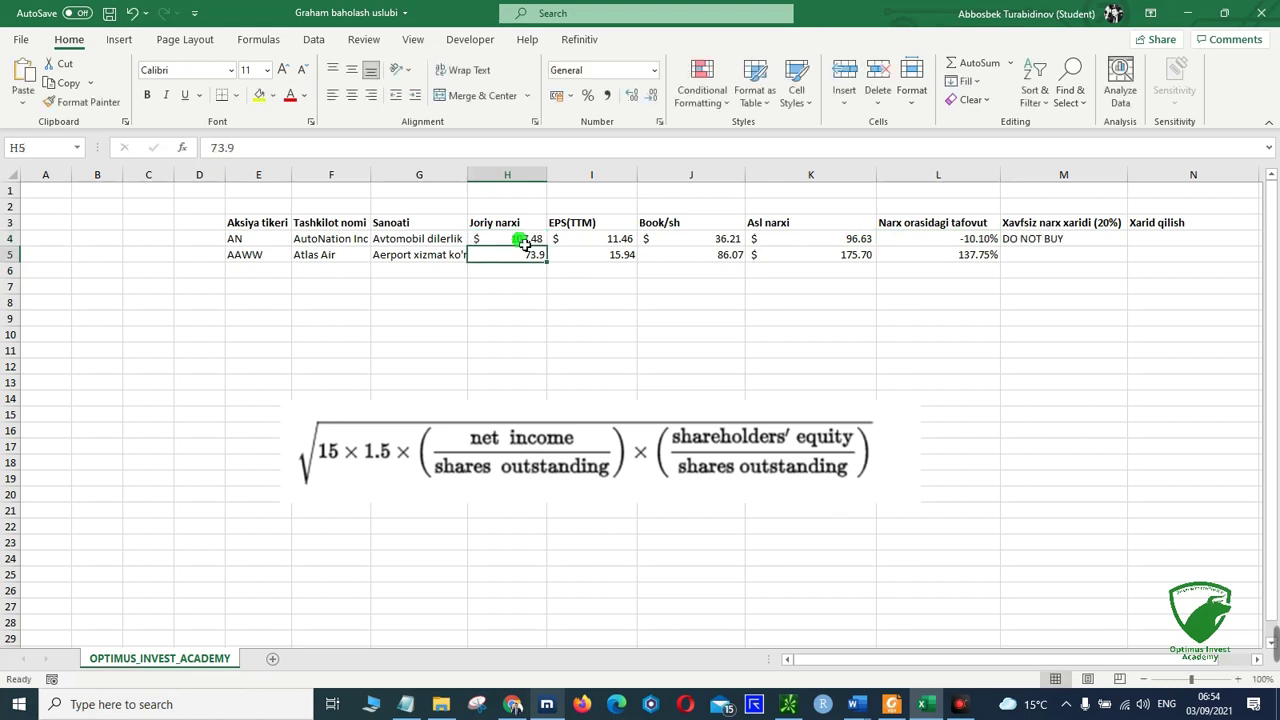
Fill the 20% safe-purchase buy rule from M4 down to M5 for Atlas Air.
left_click(1060, 242)
left_click_drag(1127, 246, 1131, 268)
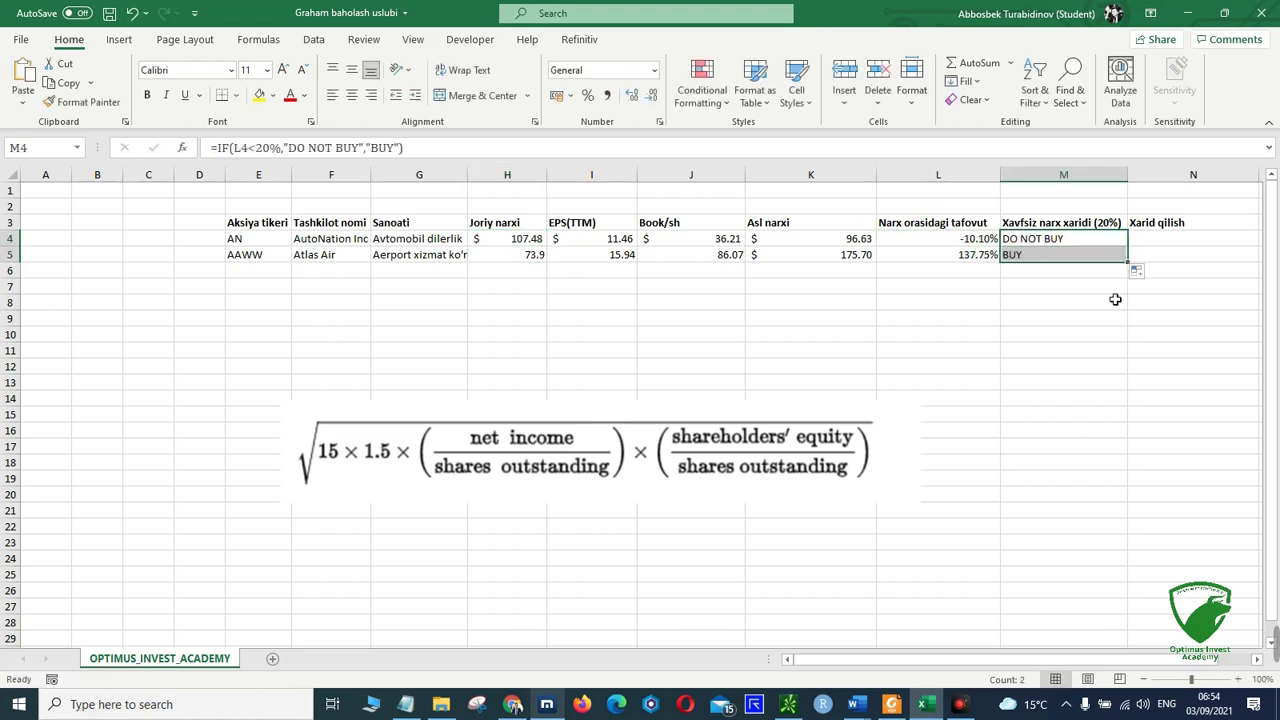
left_click(1034, 276)
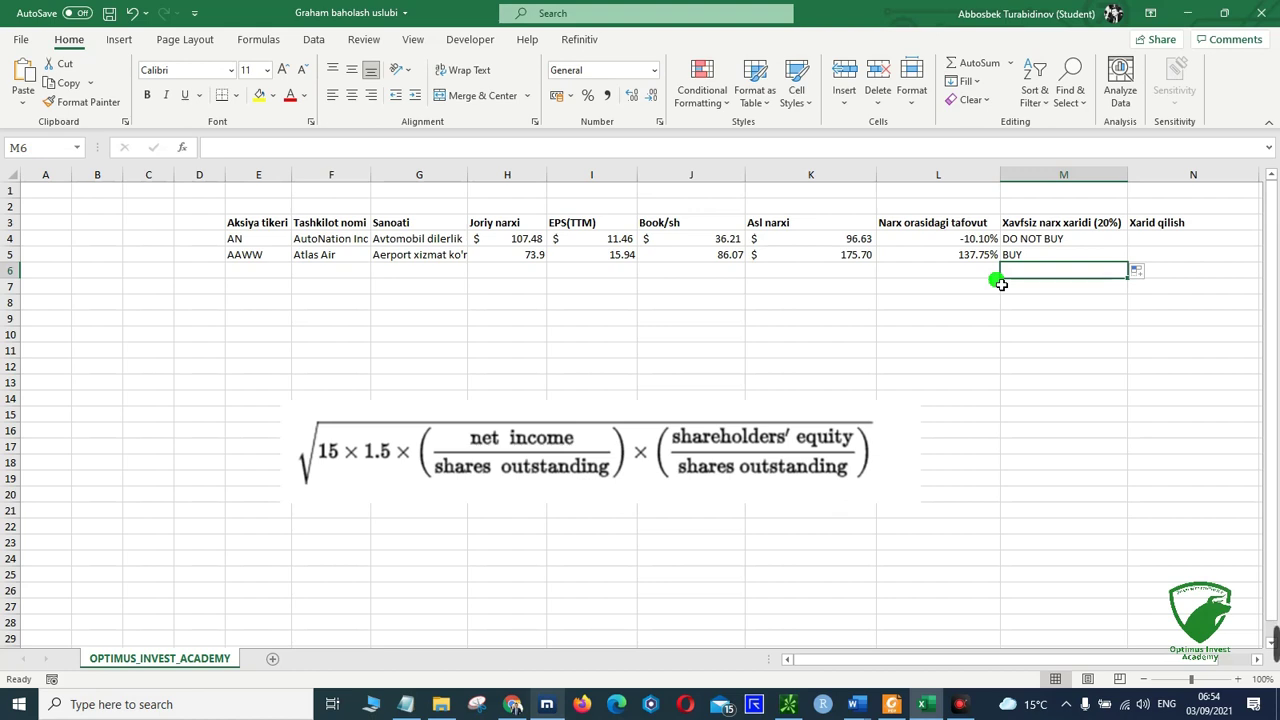
Switch to Maxthon, open an unfiltered Finviz stock screener from the AAWW quote page, and show its Fundamental filters.
left_click(549, 705)
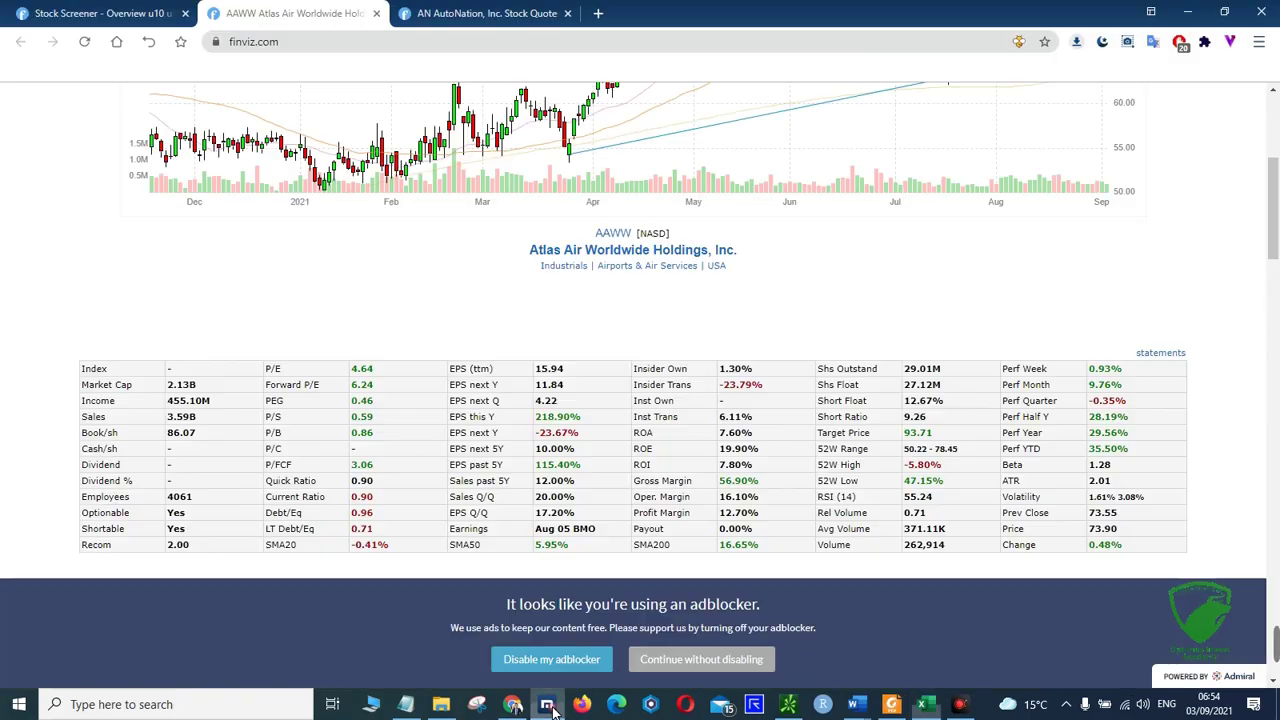
scroll(474, 317, "up", 4)
left_click(166, 172)
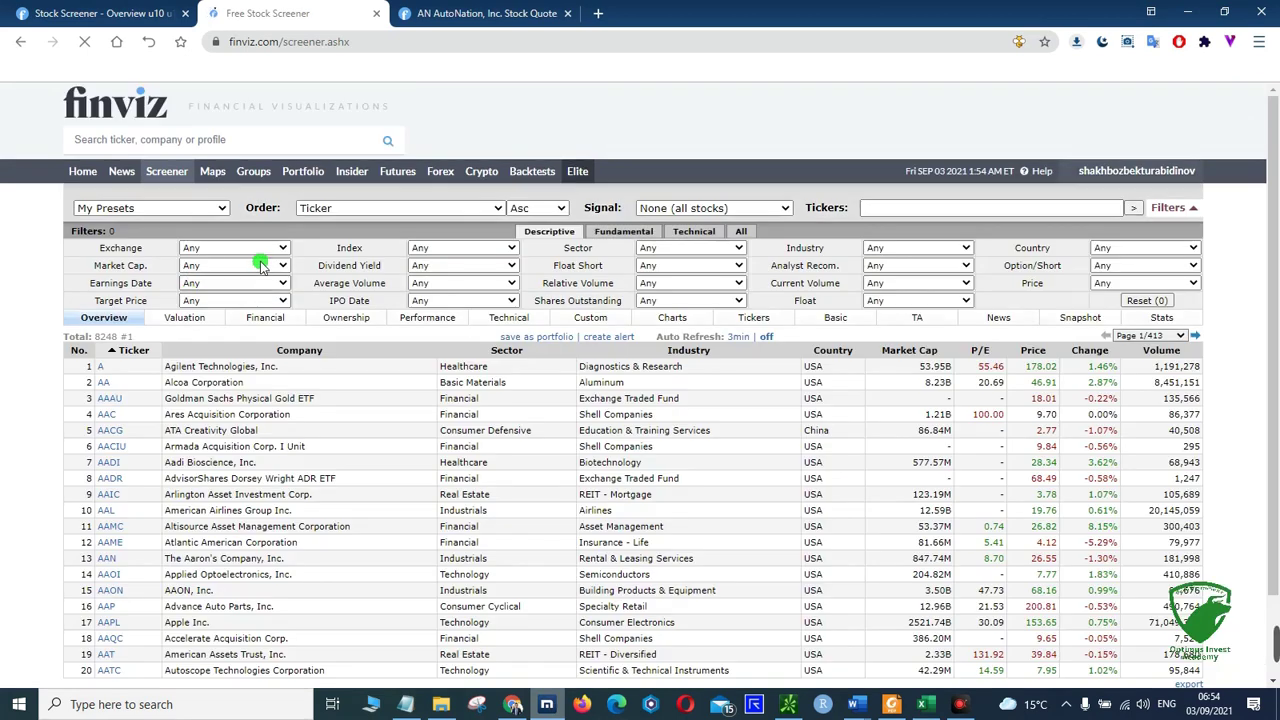
left_click(626, 233)
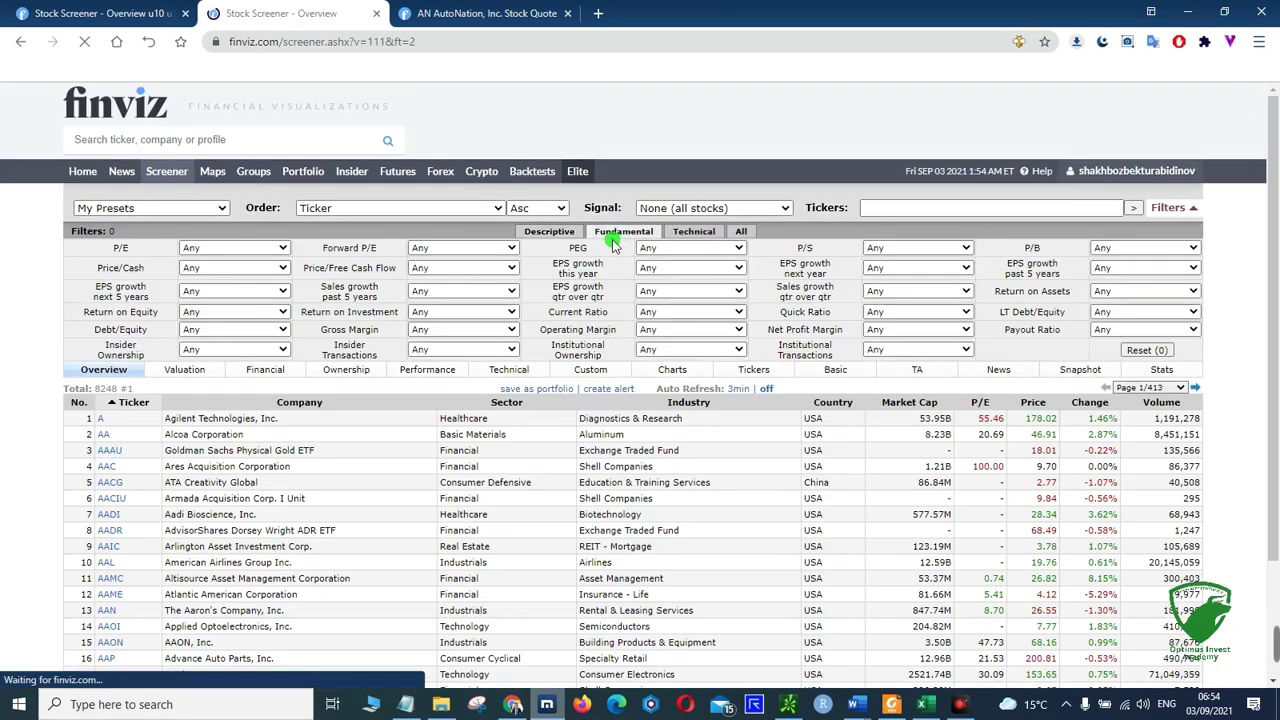
Filter the Finviz screener to stocks with P/E Under 10 and P/B Under 10.
left_click(272, 250)
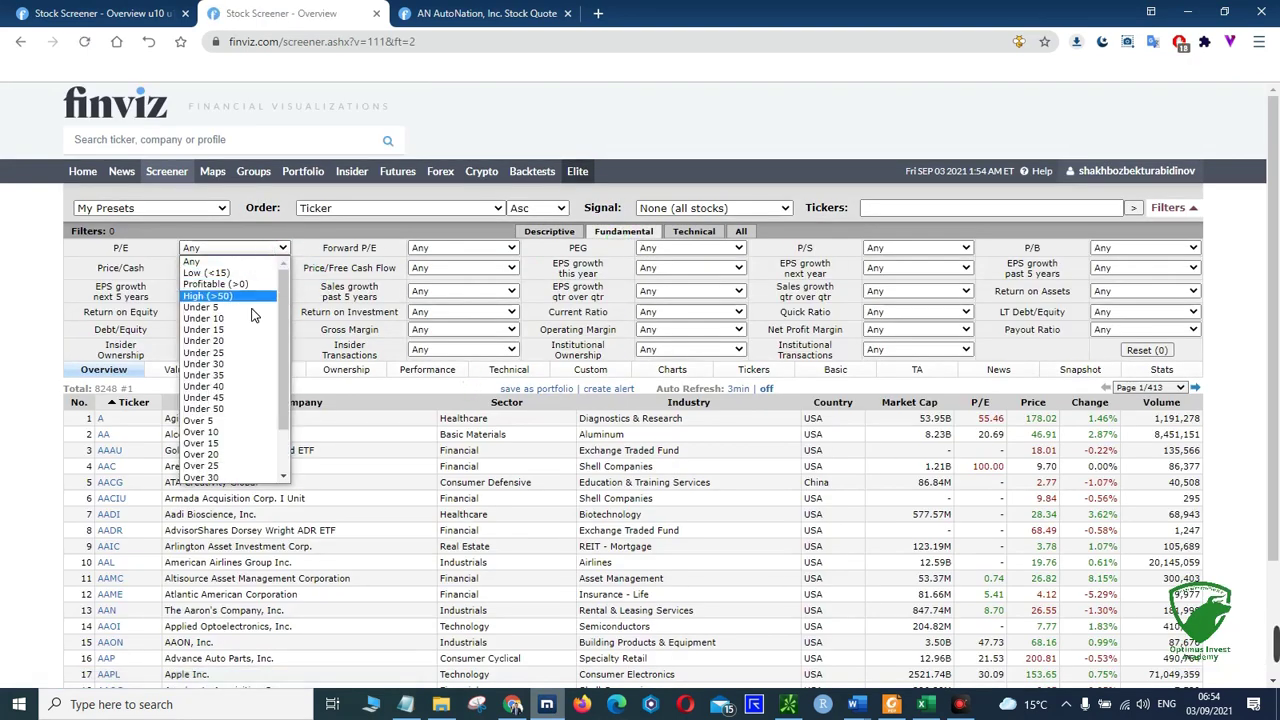
left_click(250, 319)
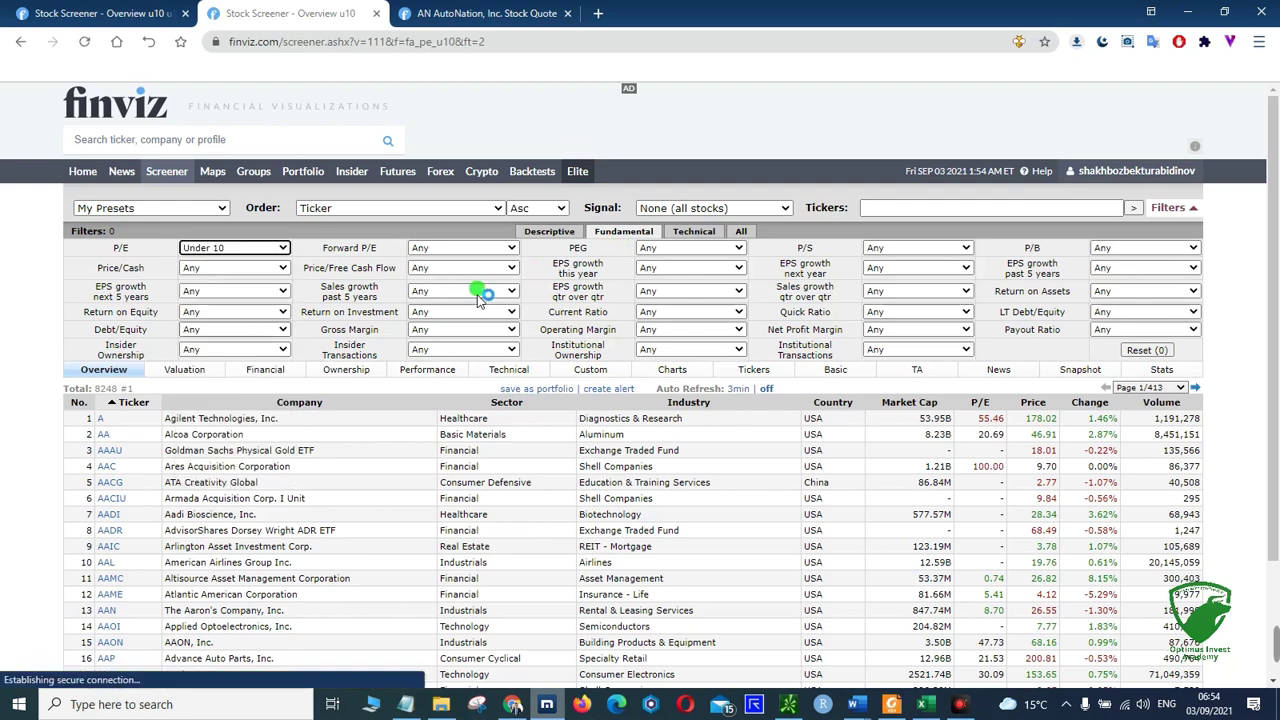
left_click(1122, 248)
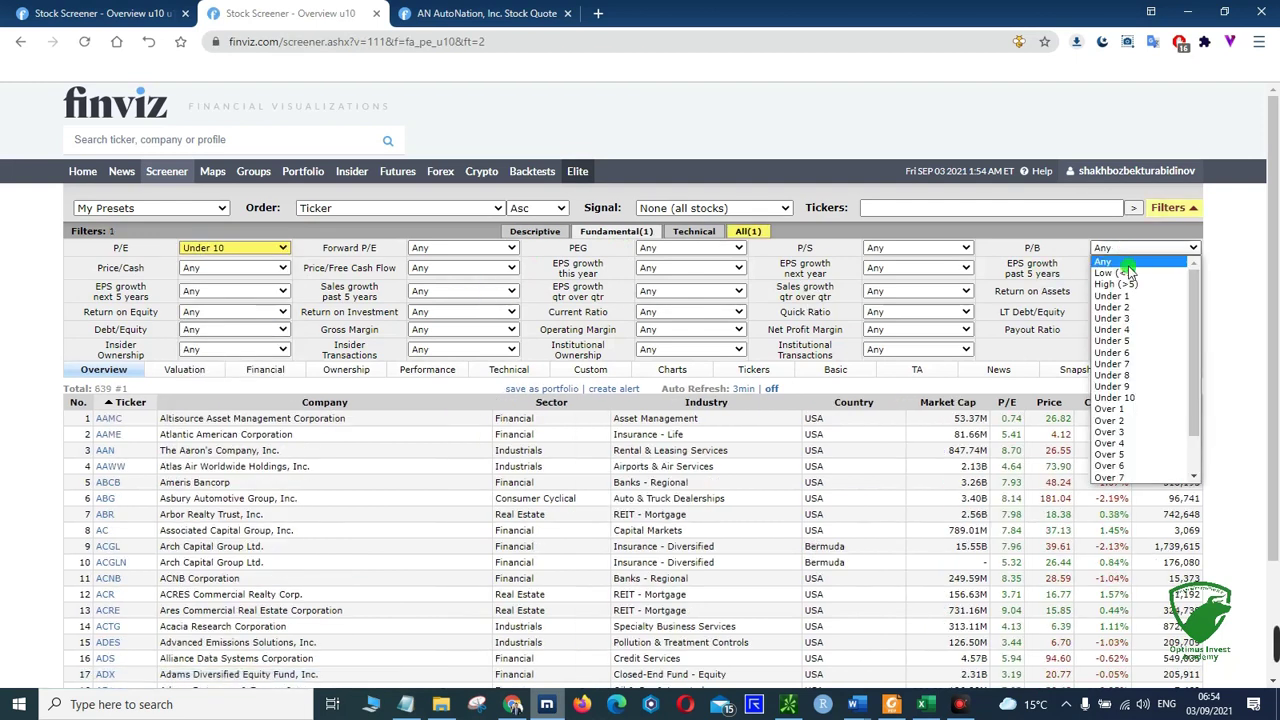
left_click(1118, 397)
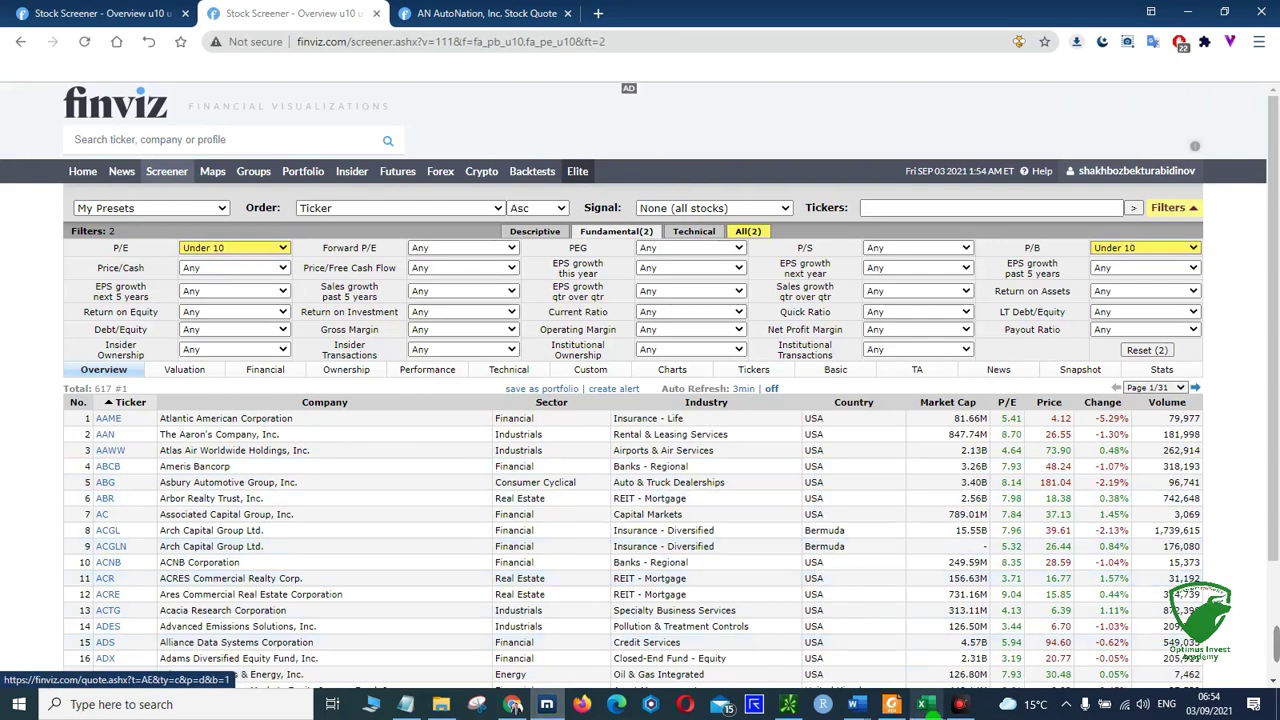
Switch to the Excel valuation workbook and review the price differences and buy decisions for AN and AAWW.
left_click(925, 704)
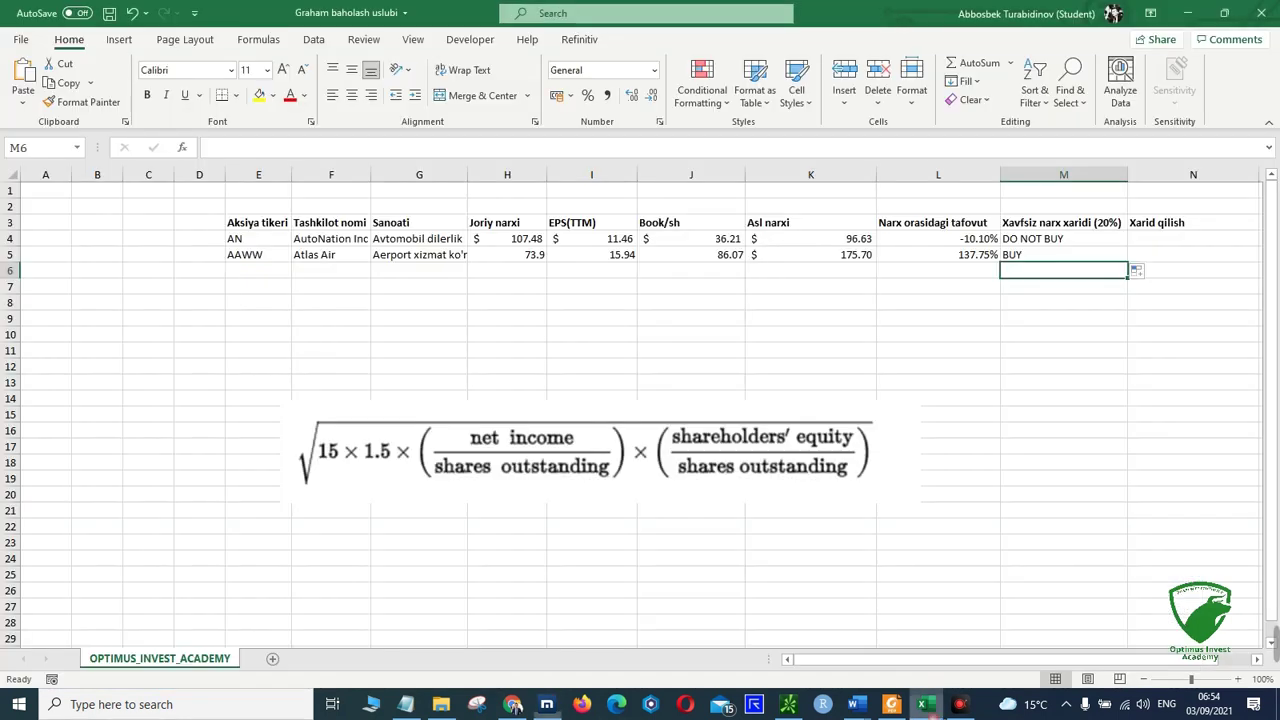
left_click(972, 258)
left_click(958, 286)
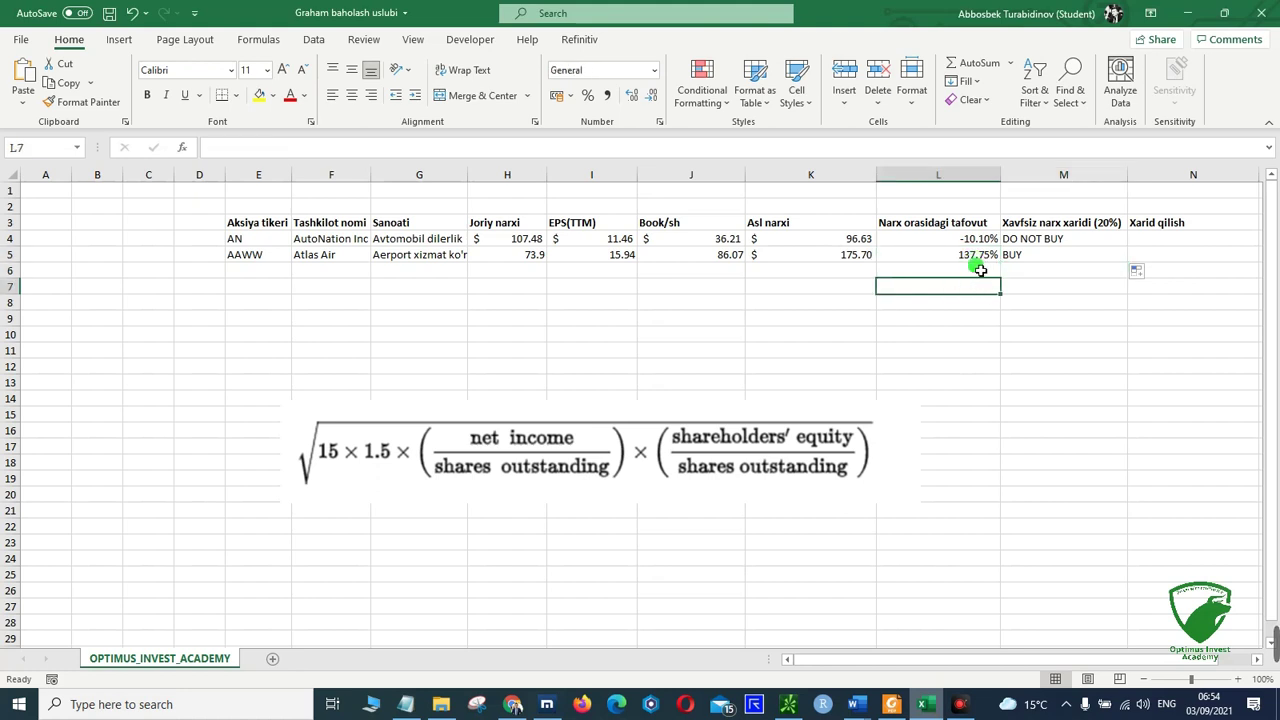
left_click(976, 270)
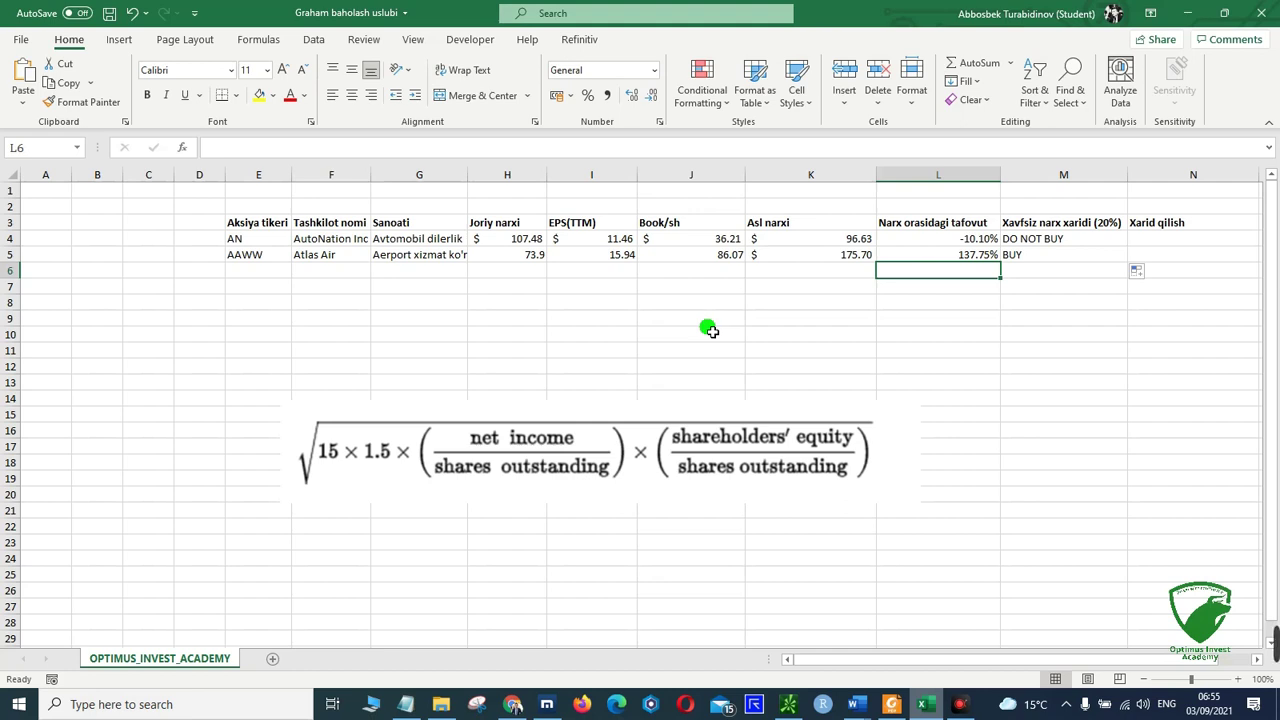
Switch to the Notepad notes, highlight the Telegram channel handle on the last line, and return to the Excel workbook.
left_click(406, 704)
scroll(603, 385, "down", 1)
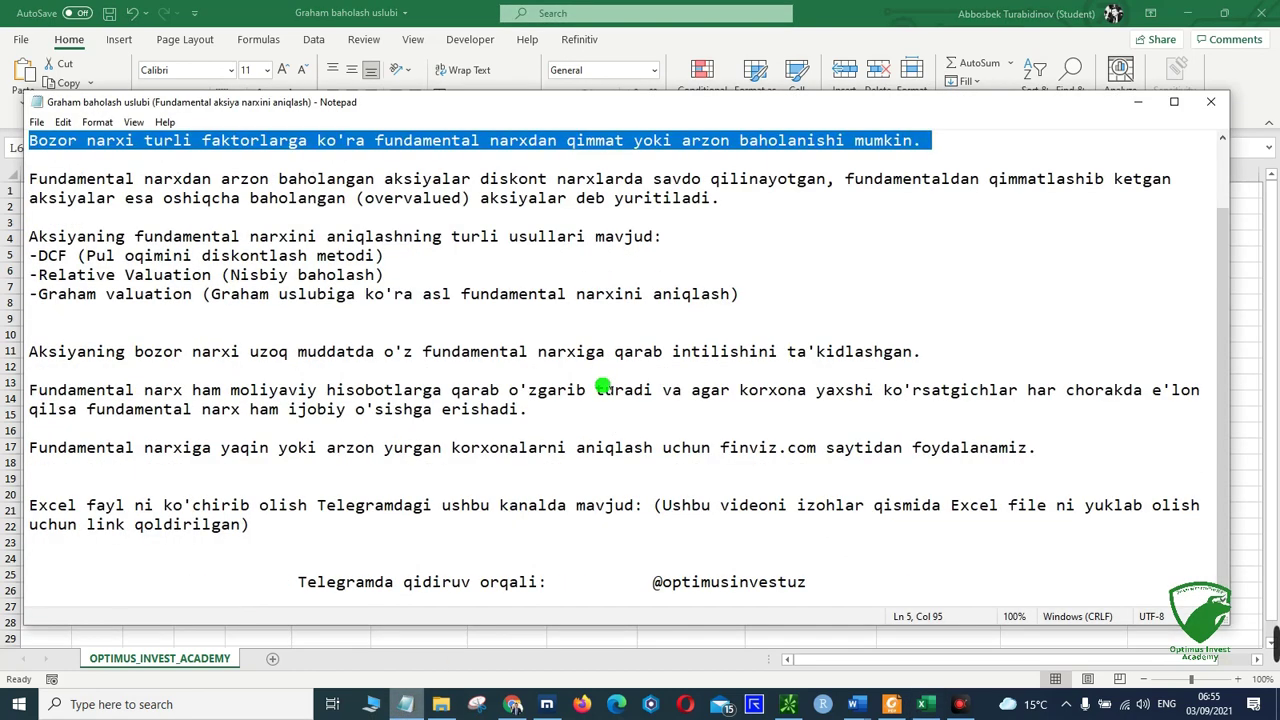
left_click_drag(298, 582, 646, 584)
left_click(816, 582)
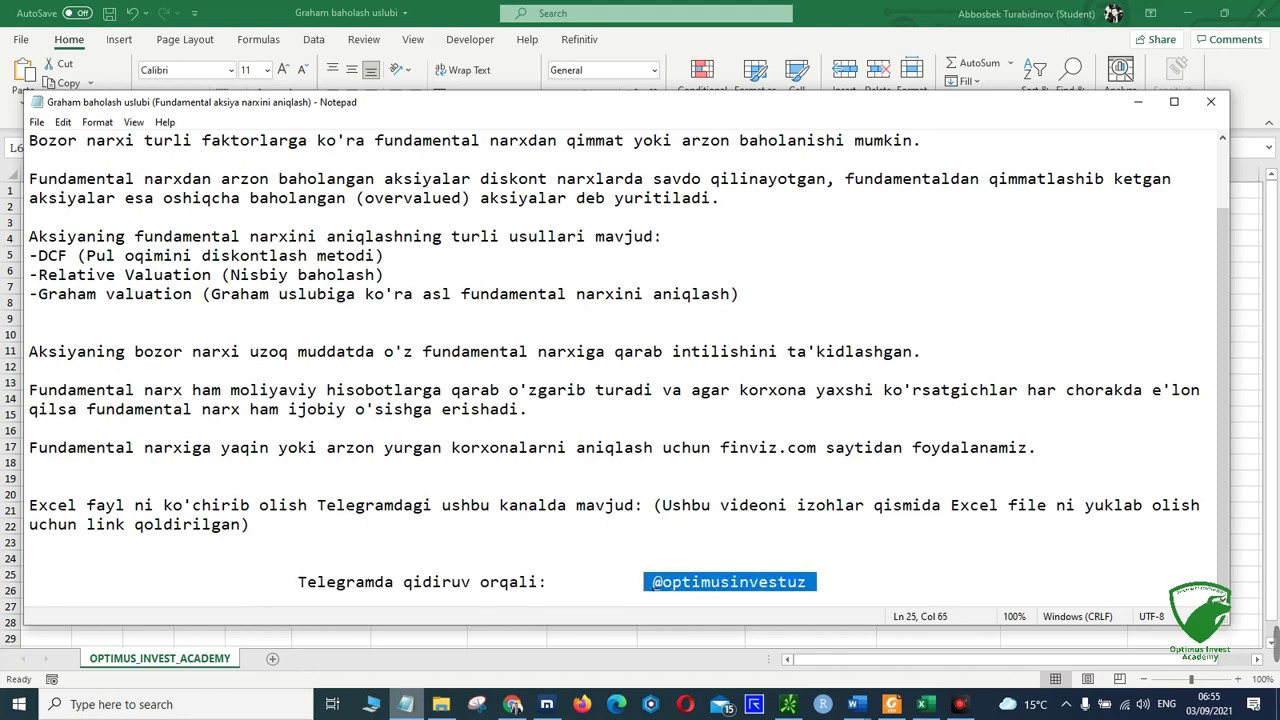
left_click(697, 582)
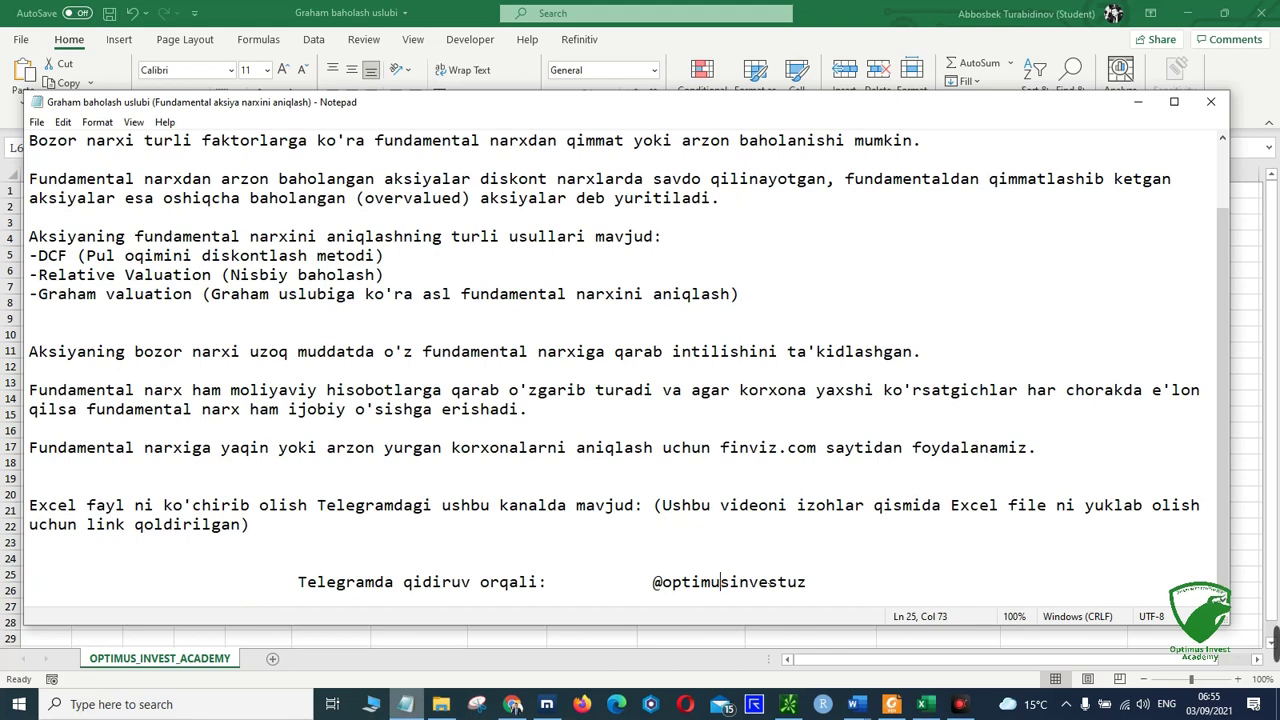
left_click(816, 582)
left_click_drag(816, 582, 642, 586)
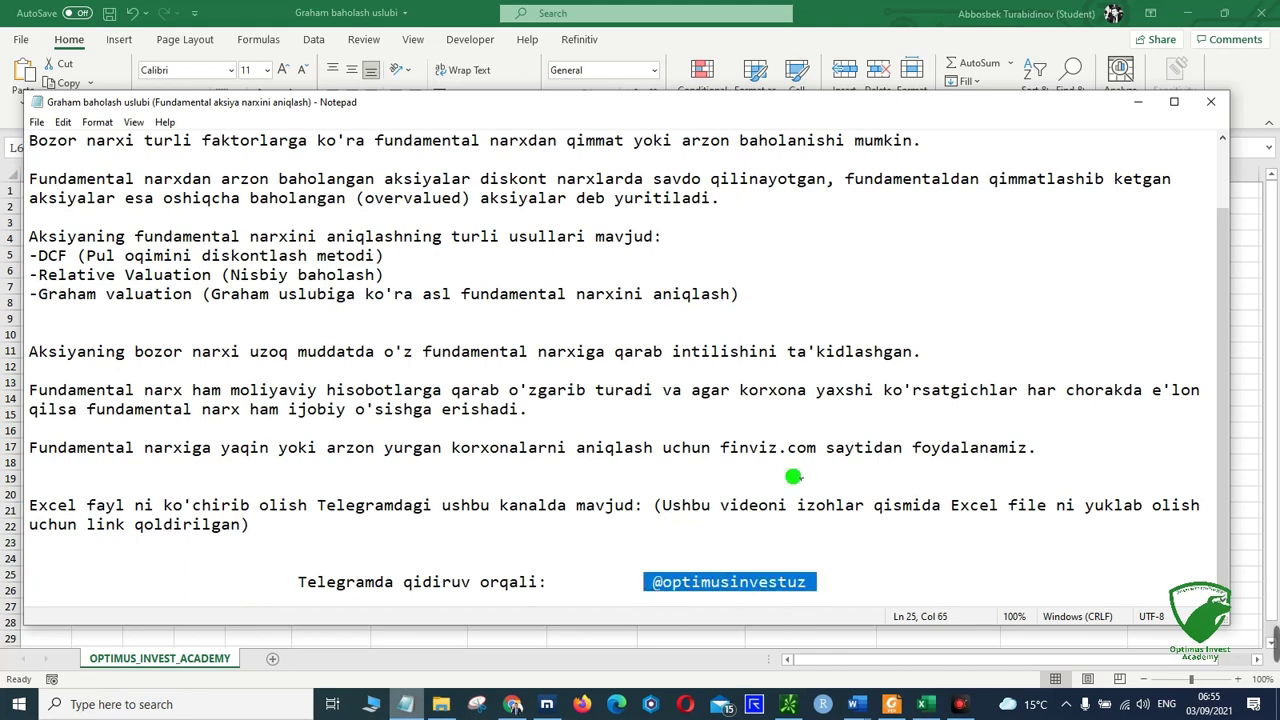
left_click(1137, 102)
left_click(969, 386)
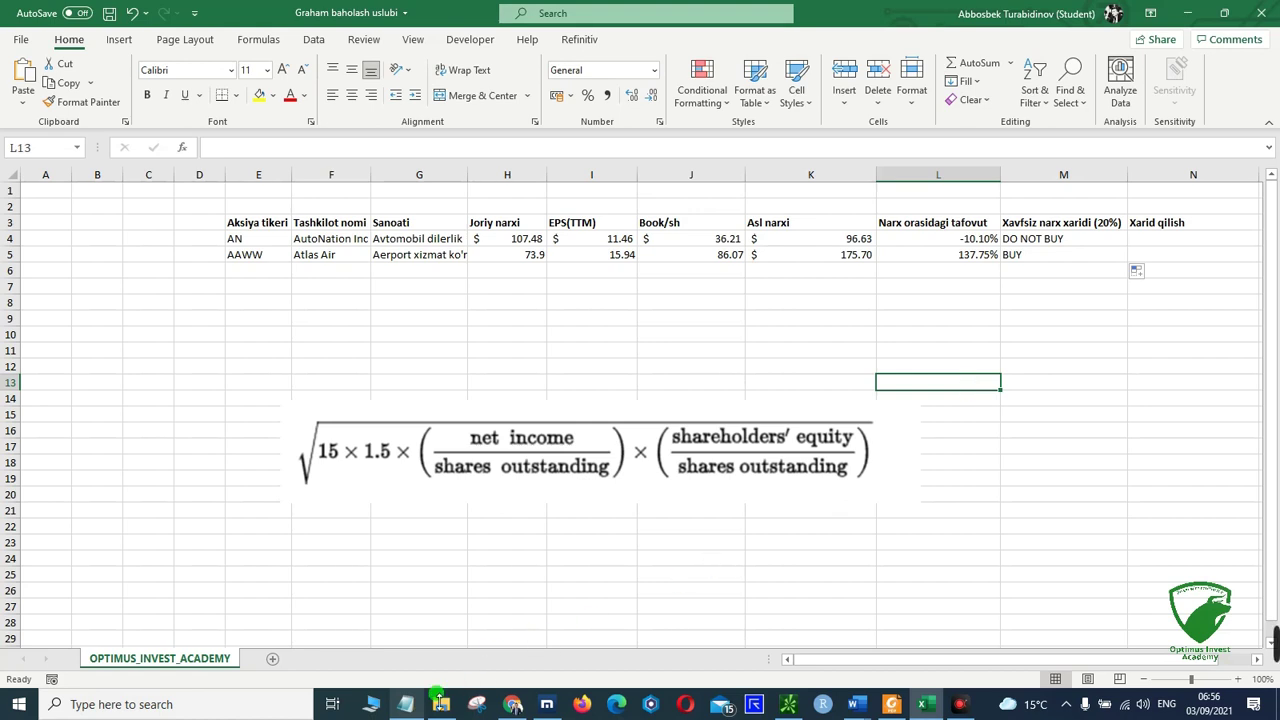
Reopen the Notepad notes to check the Excel file download information, and minimize them again.
left_click(406, 708)
left_click(684, 584)
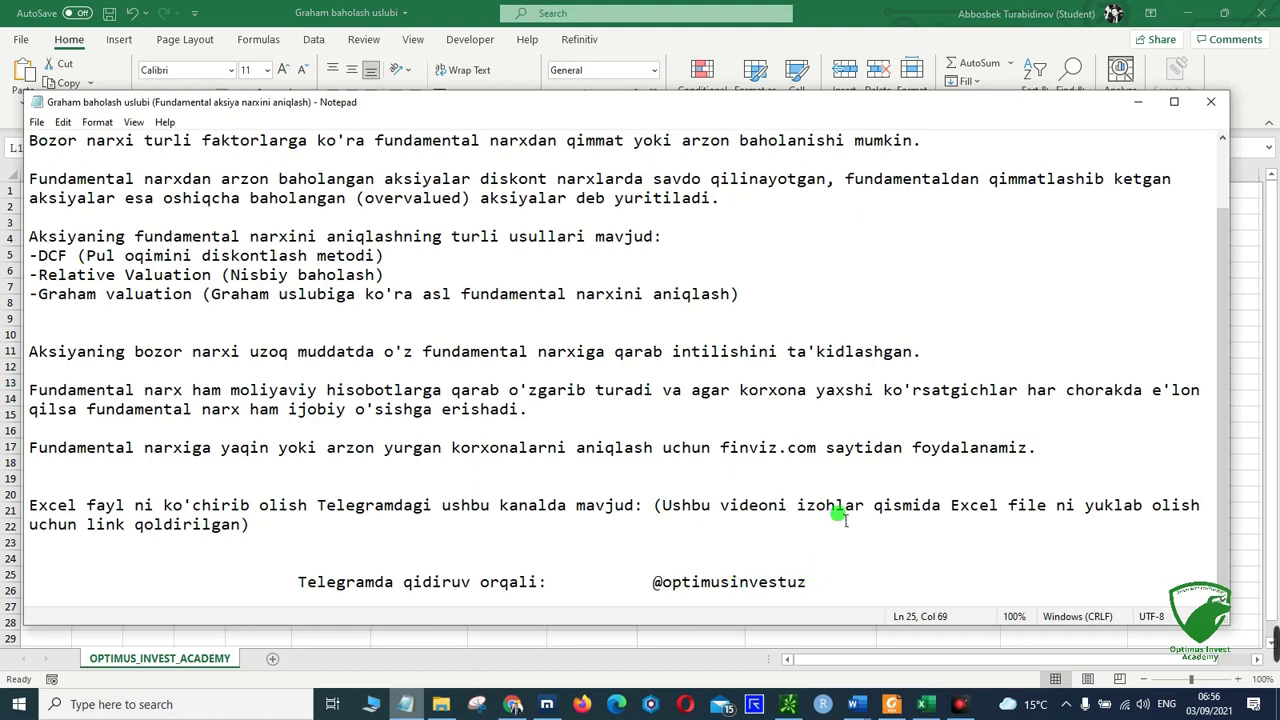
left_click(1140, 104)
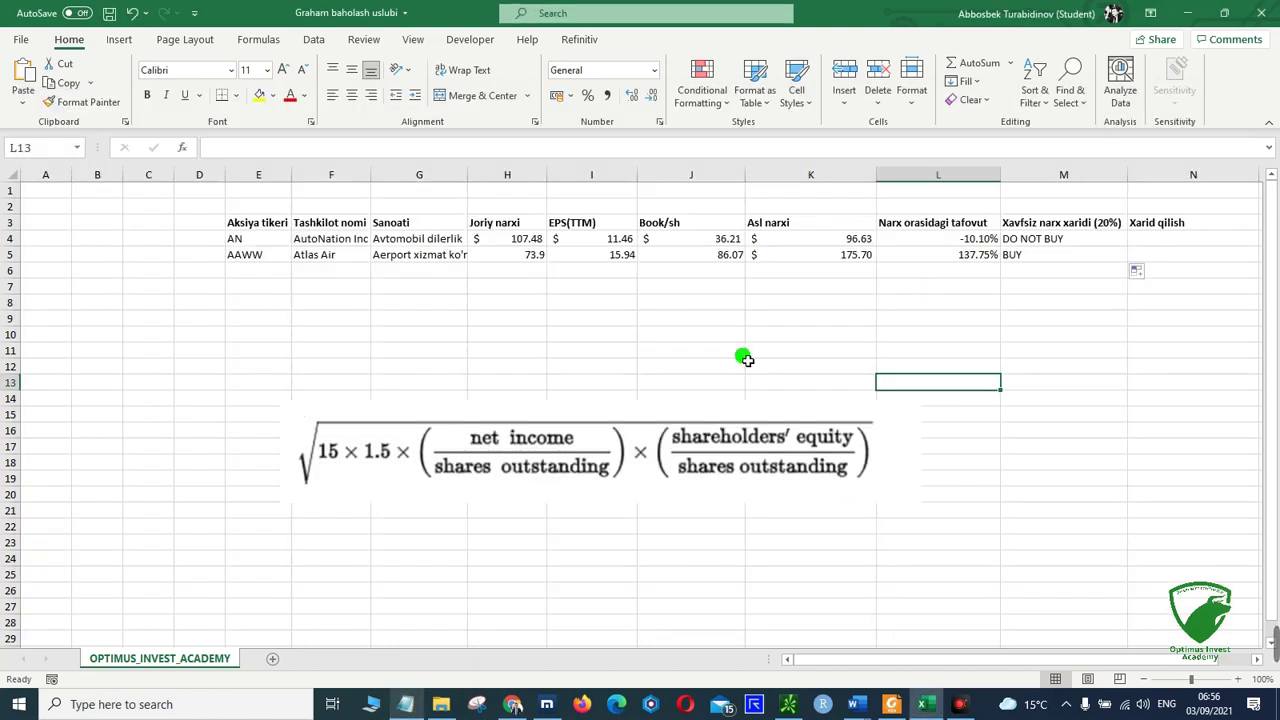